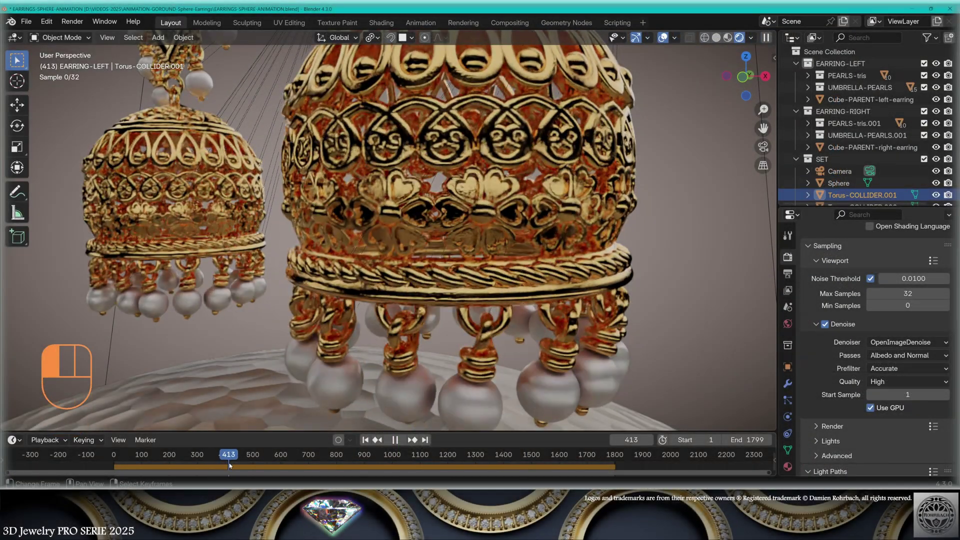
Scrub the timeline to a later frame of the earrings' physics animation.
drag(229, 465, 298, 467)
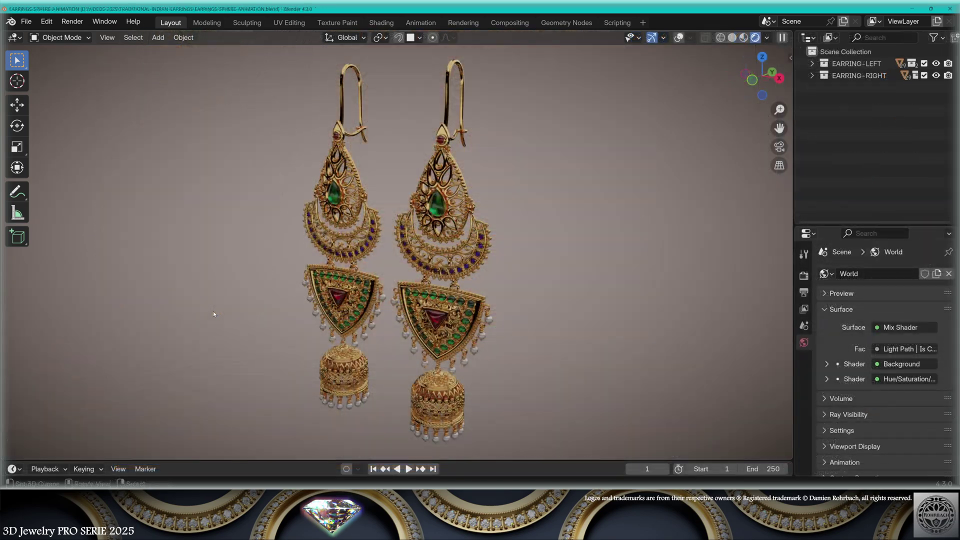
Add a camera aligned to the view, nudged to frame both earrings in portrait, and save.
click(192, 225)
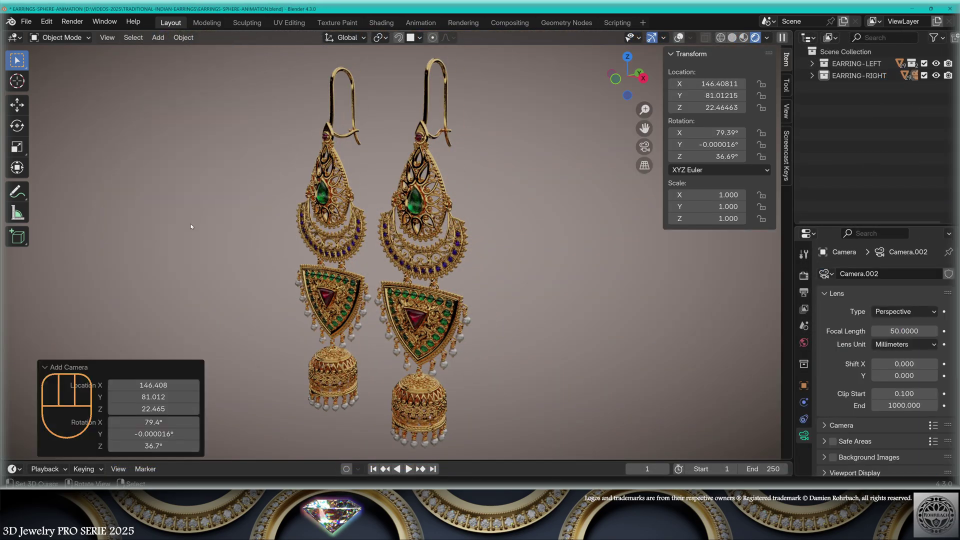
mouse_move(549, 162)
middle_down()
mouse_move(583, 200)
mouse_move(569, 261)
middle_up()
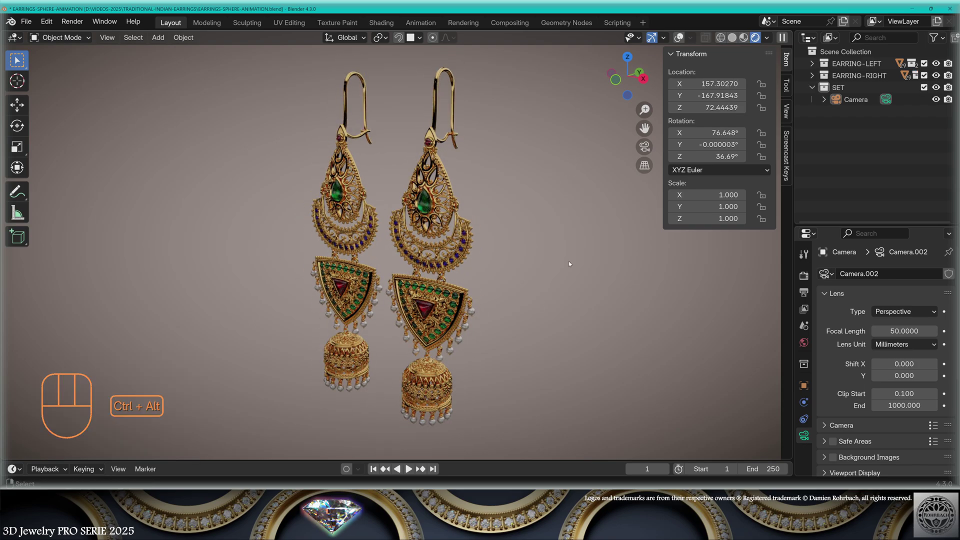
key(ctrl+alt+KP_0)
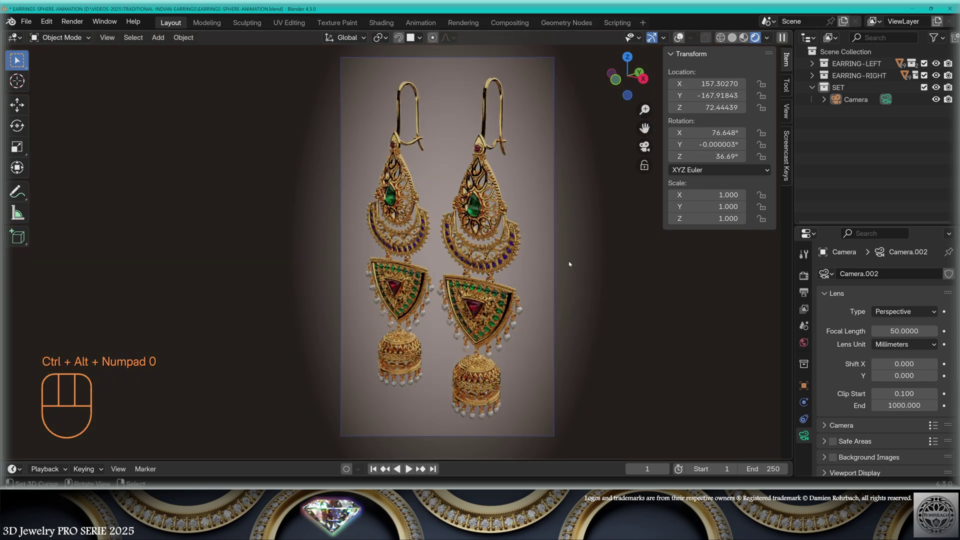
key(g)
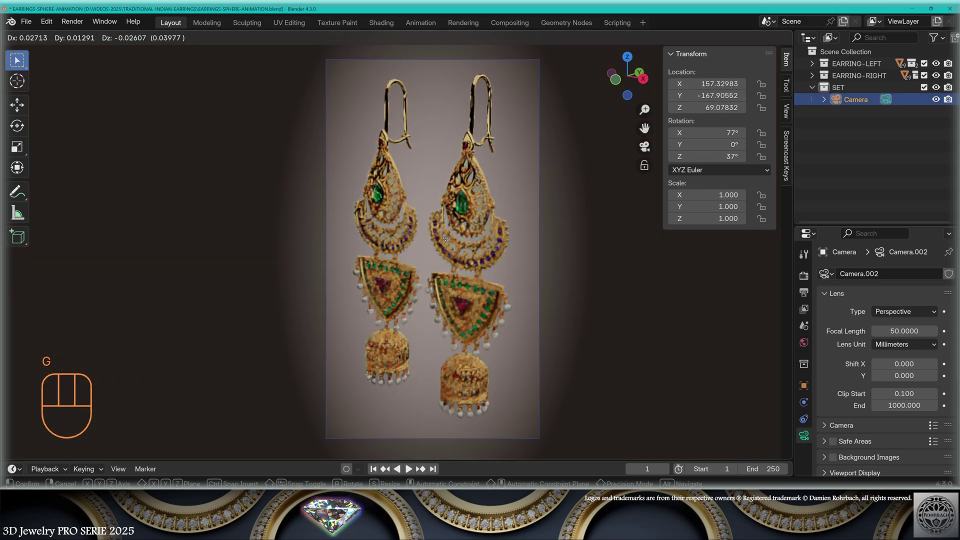
click(445, 237)
click(803, 293)
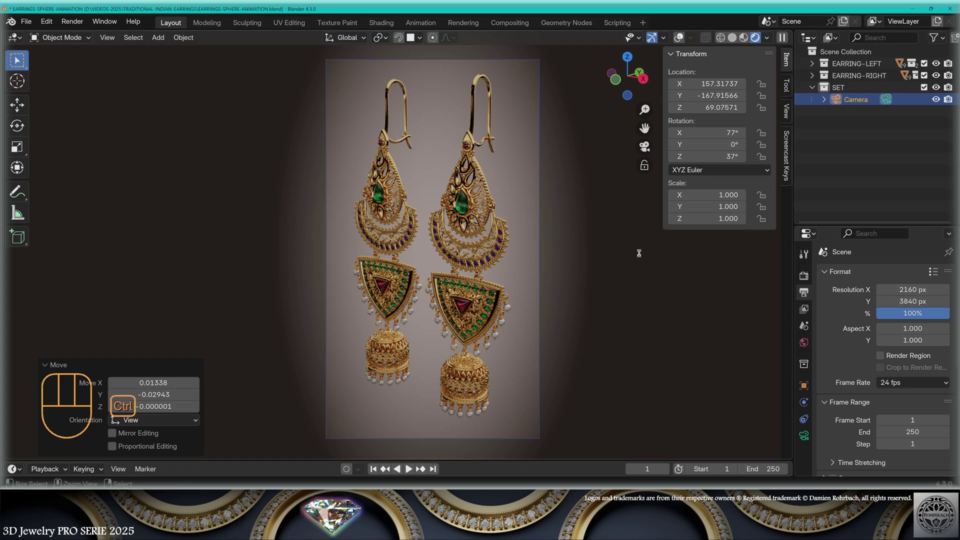
key(ctrl+s)
Add a UV sphere with 80 segments and 40 rings, seen from top view.
key(KP_7)
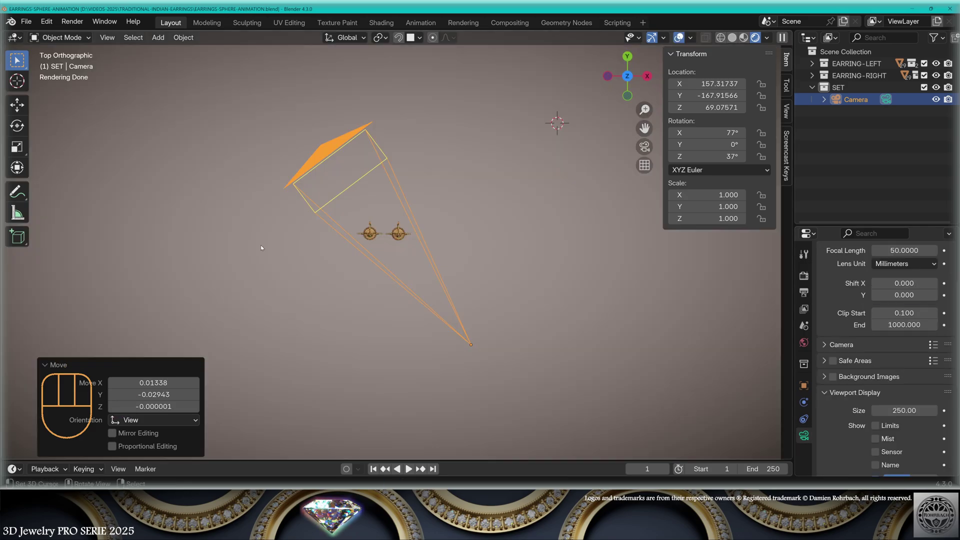
click(158, 37)
mouse_move(174, 51)
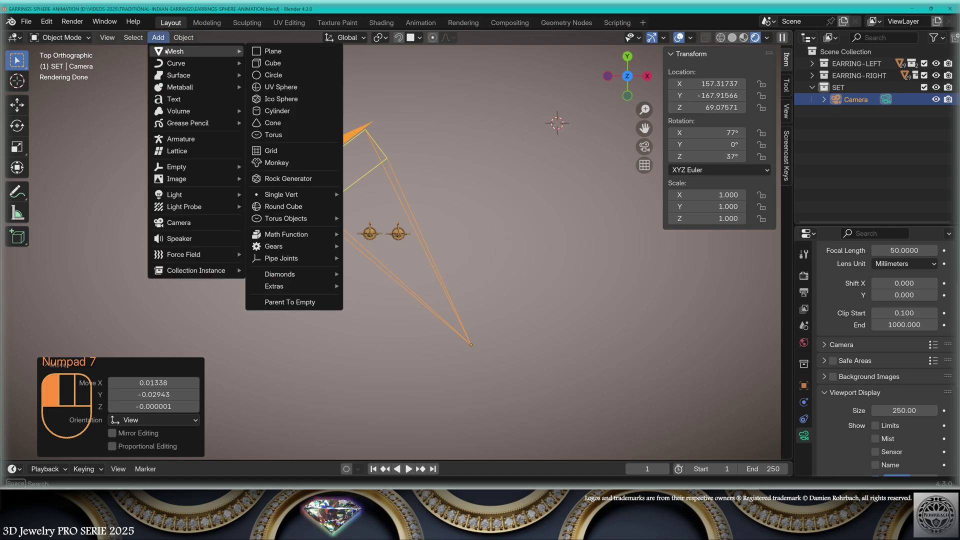
click(331, 88)
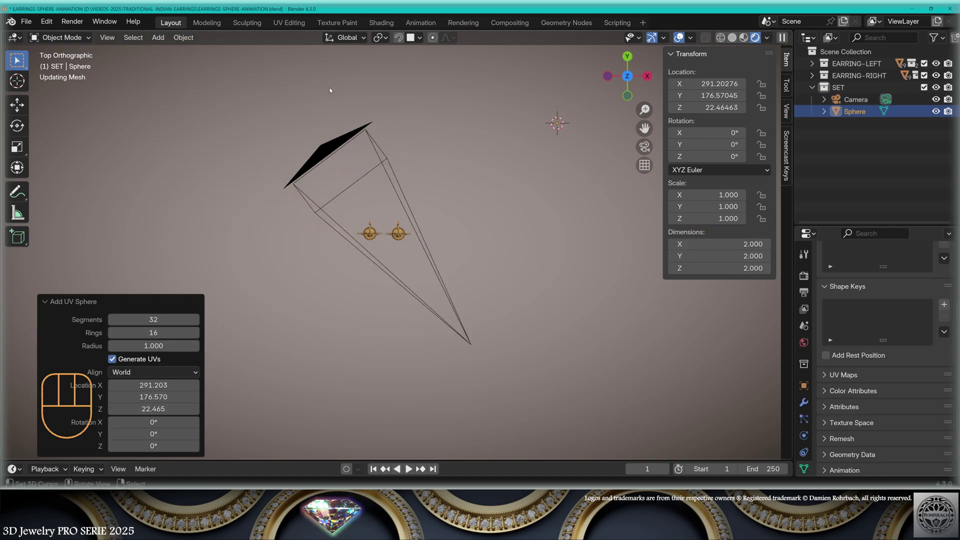
click(154, 320)
text(80)
key(Return)
click(154, 332)
text(40)
key(Return)
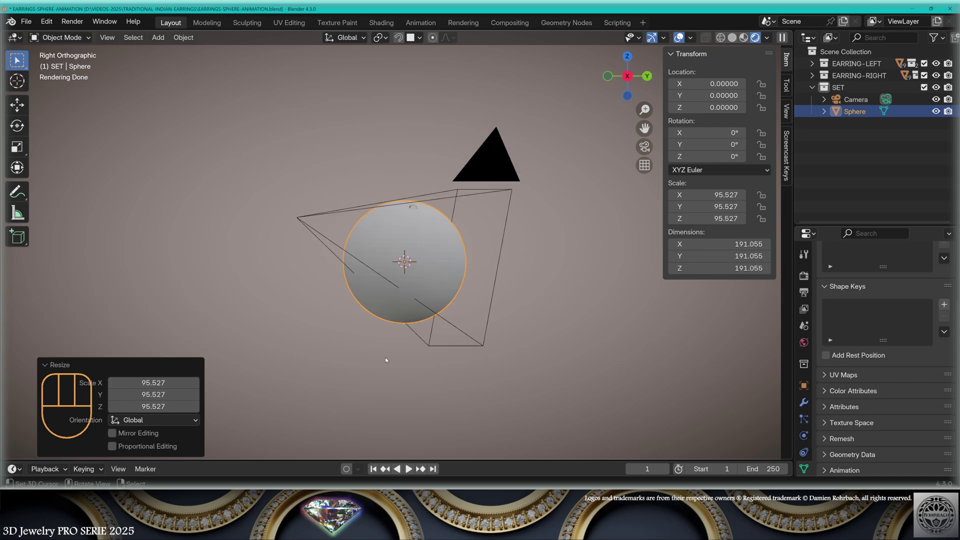
Lower the enlarged sphere along Z to about -150 beneath the earrings.
key(g)
key(z)
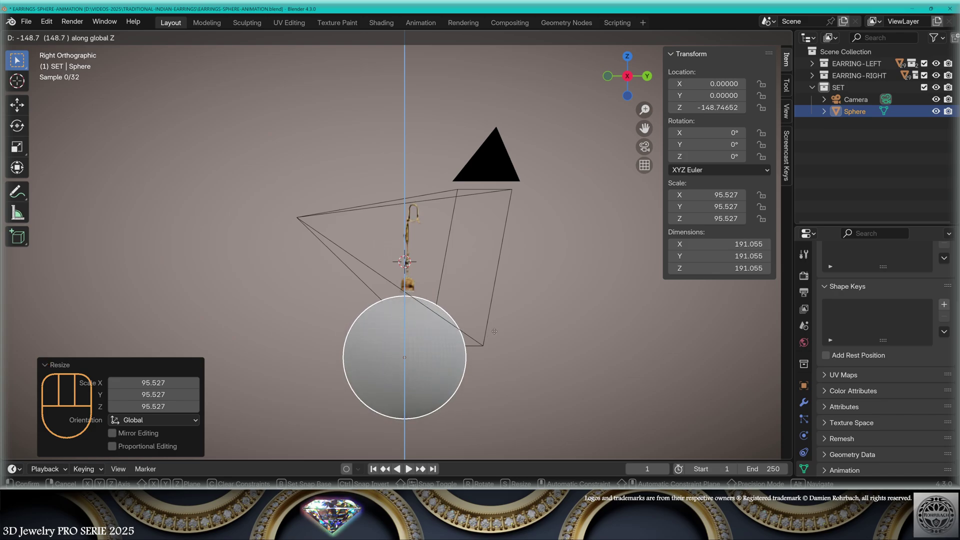
click(424, 258)
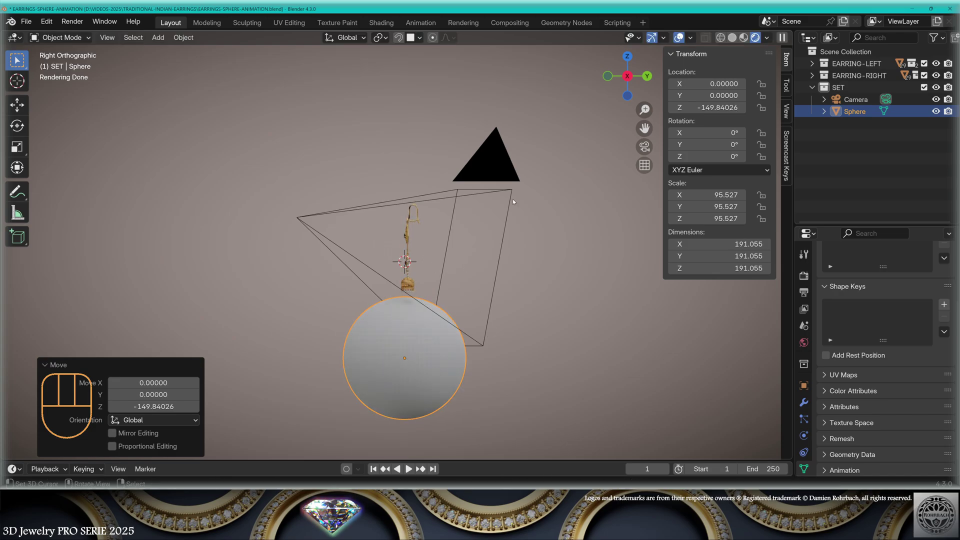
key(KP_7)
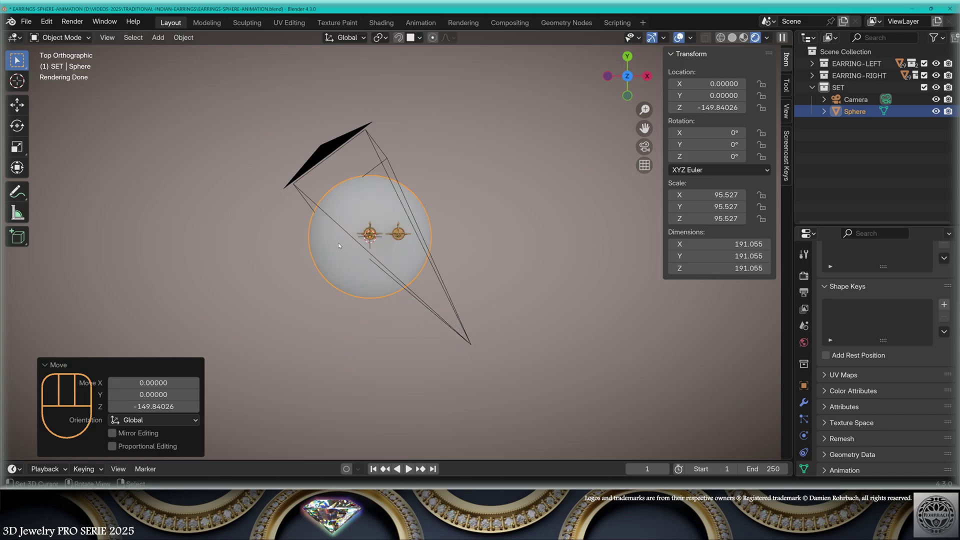
Straighten the camera to zero Z rotation so it faces along Y.
click(465, 285)
key(KP_1)
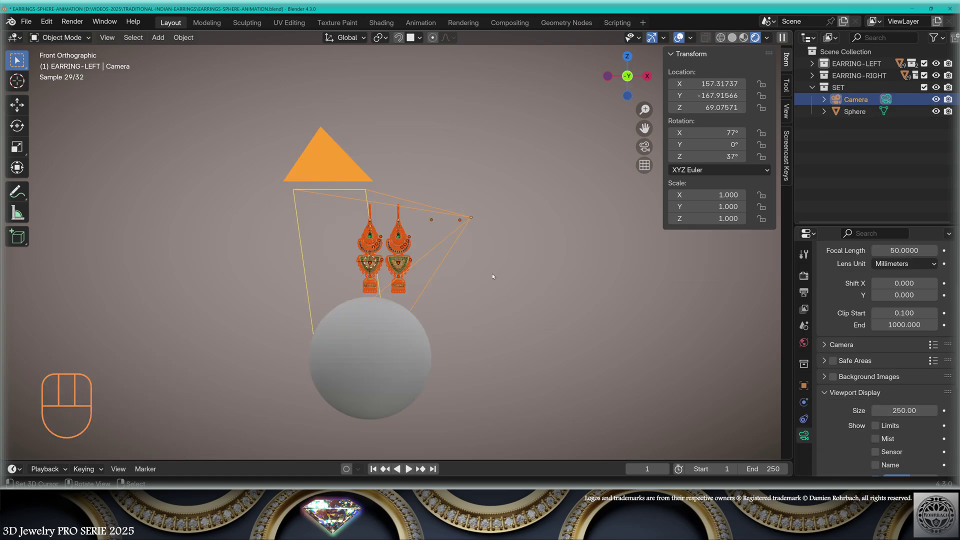
key(KP_7)
text(r37)
key(Return)
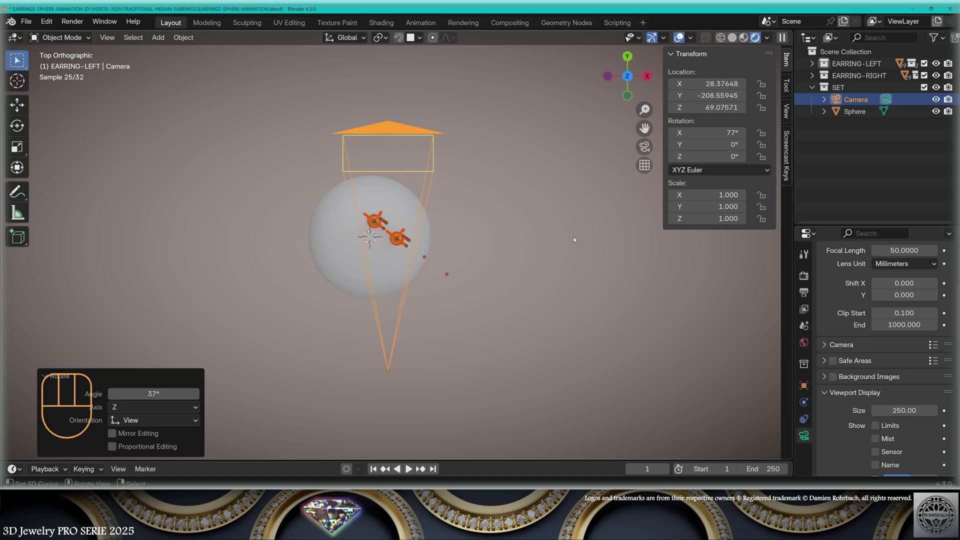
Centre the camera at X 0 and begin pulling it back along Y.
key(g)
key(x)
click(482, 276)
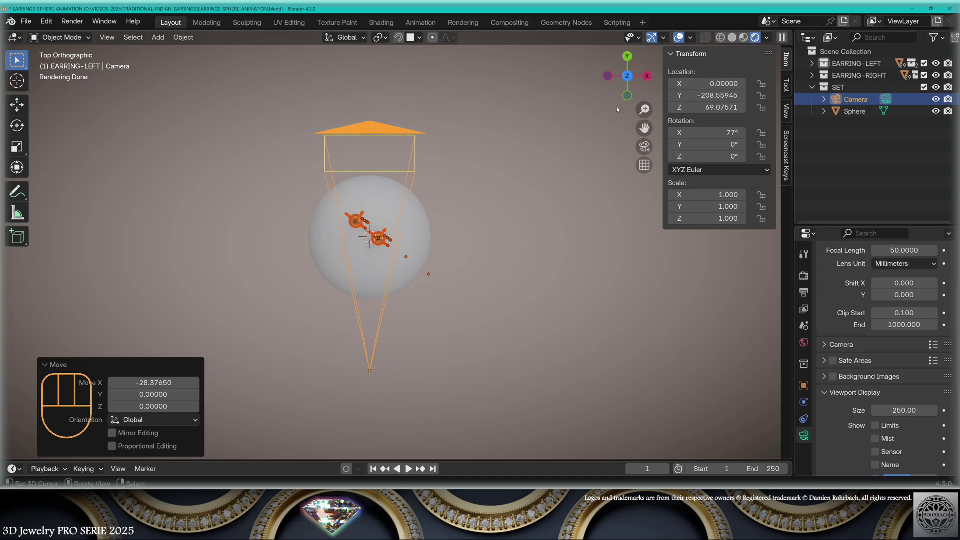
scroll(563, 118, up, 2)
key(g)
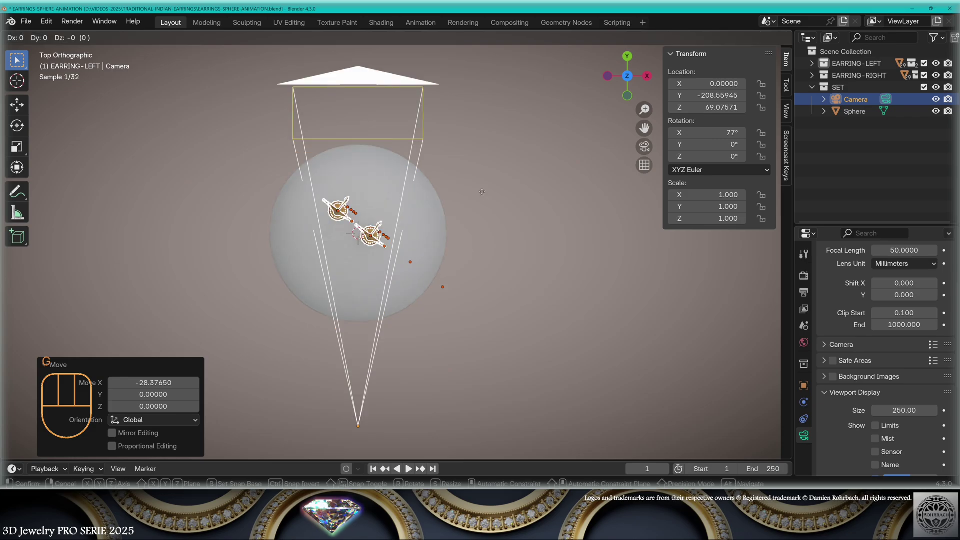
key(y)
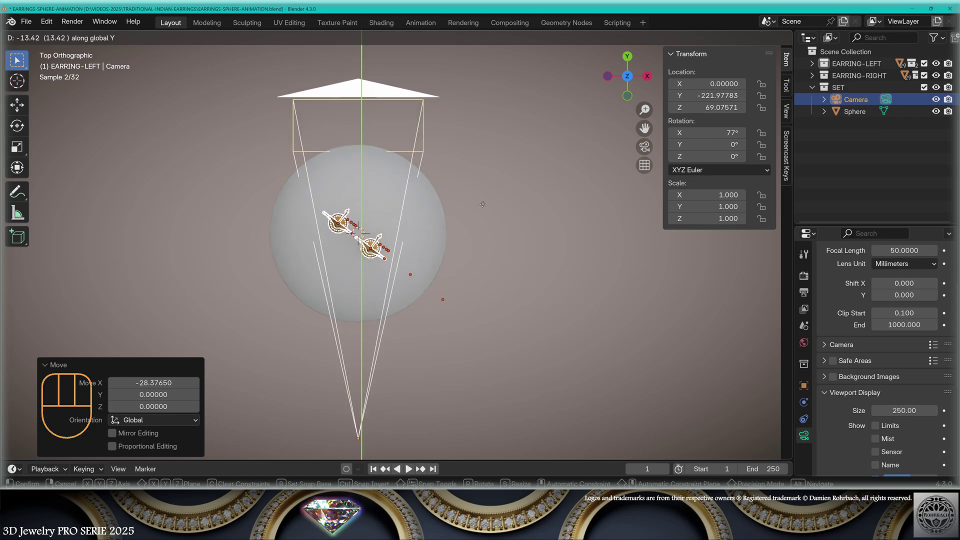
Confirm the camera's pull-back along Y and check the framing through the camera.
click(483, 208)
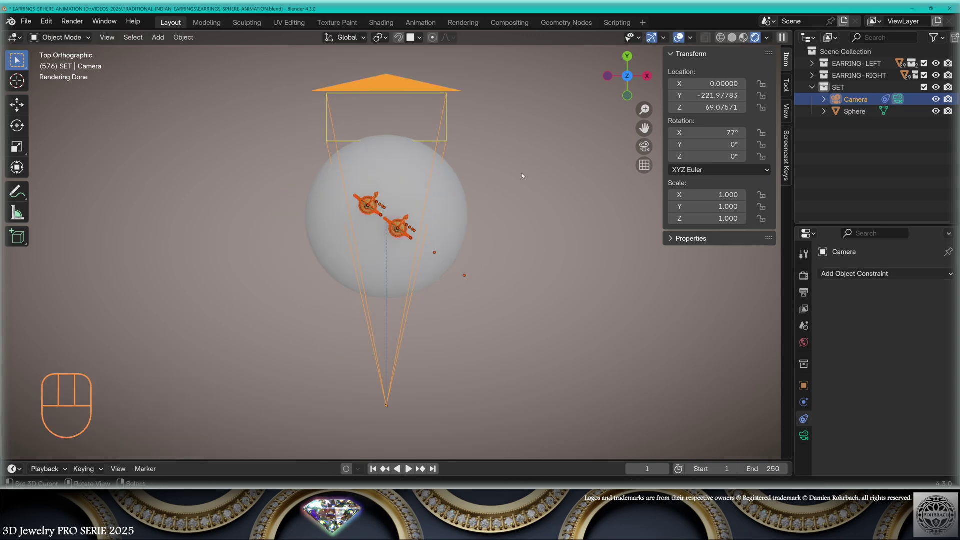
key(KP_0)
click(517, 415)
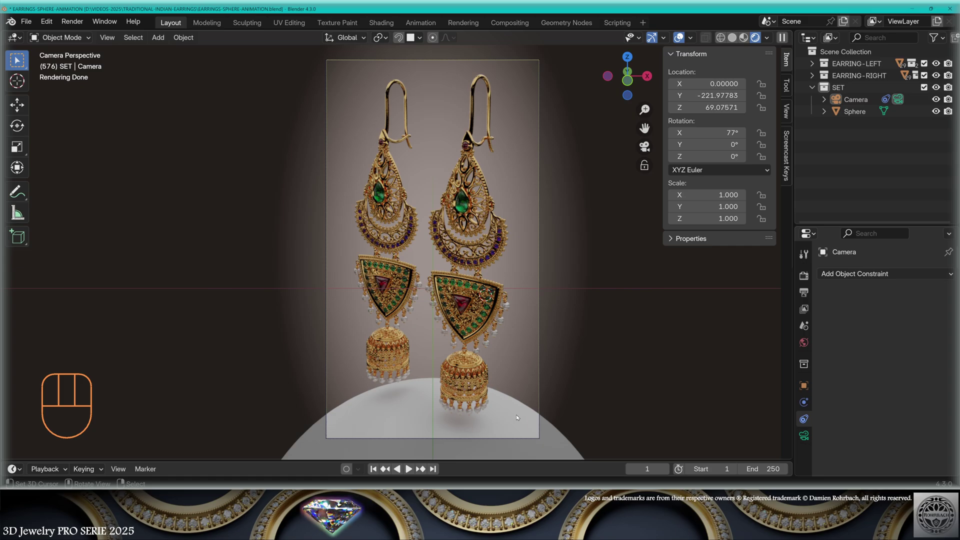
key(KP_0)
mouse_move(713, 95)
mouse_down()
mouse_move(676, 95)
mouse_move(683, 108)
mouse_move(724, 108)
mouse_up()
Set the camera location to Y -263 and Z 62, then save the file.
double_click(724, 95)
text(-263)
text(62.00000)
key(Return)
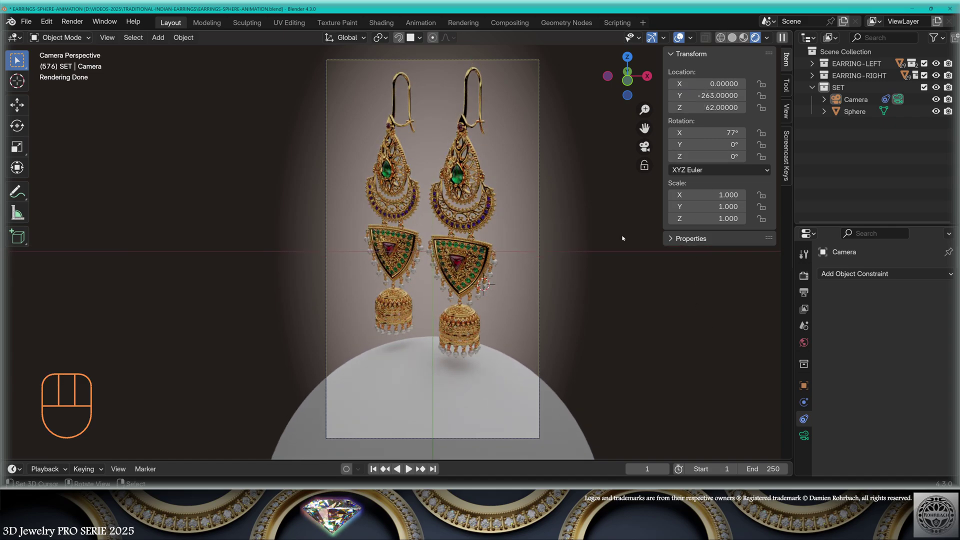
key(ctrl+s)
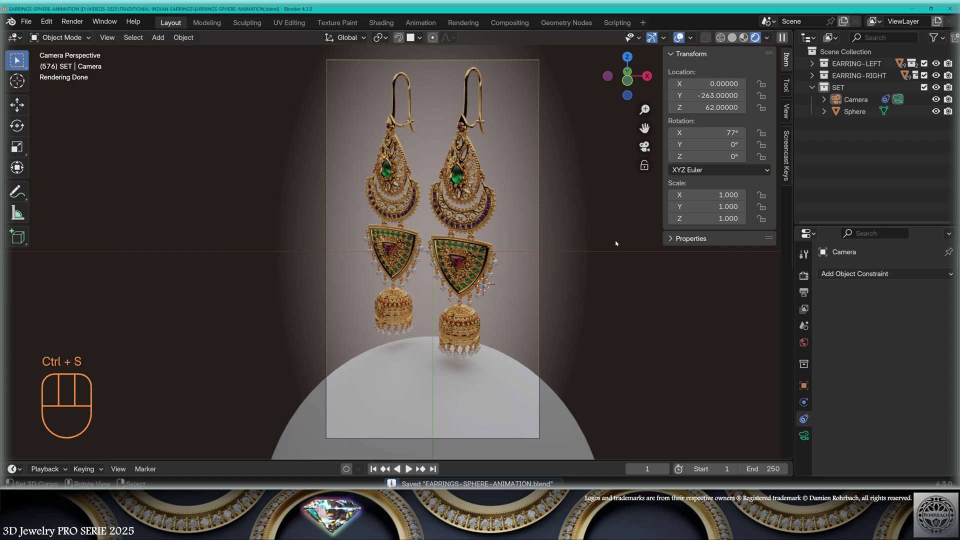
Give the sphere a new material with a colour node feeding Base Color.
click(855, 111)
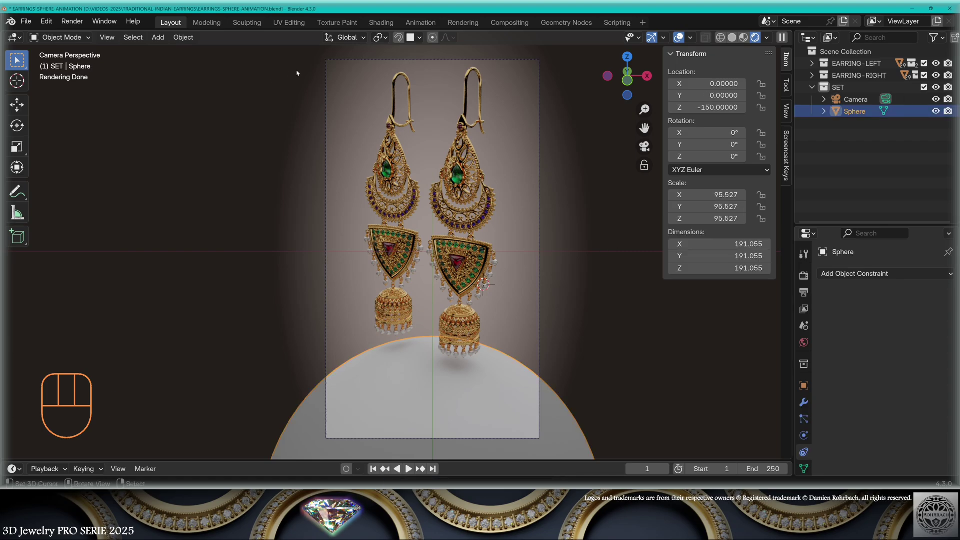
click(381, 22)
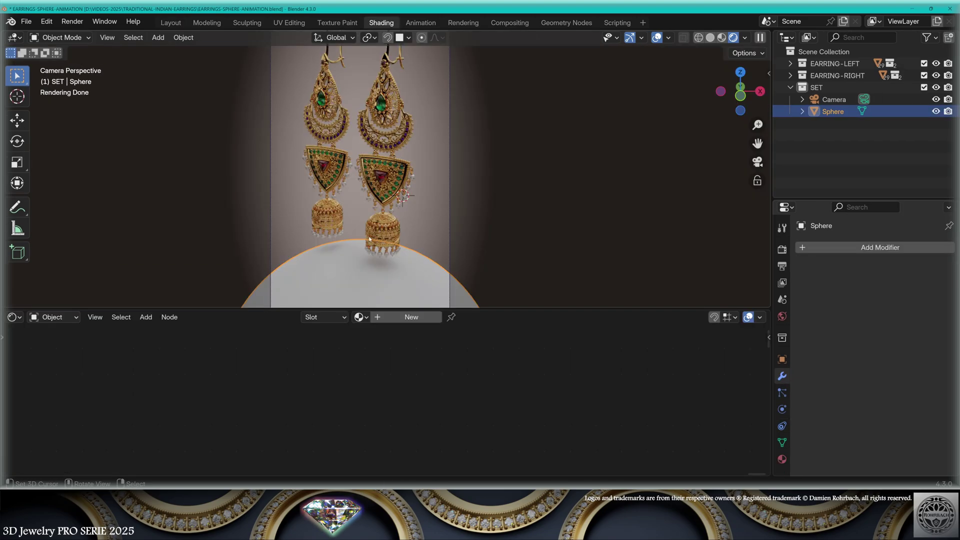
click(418, 322)
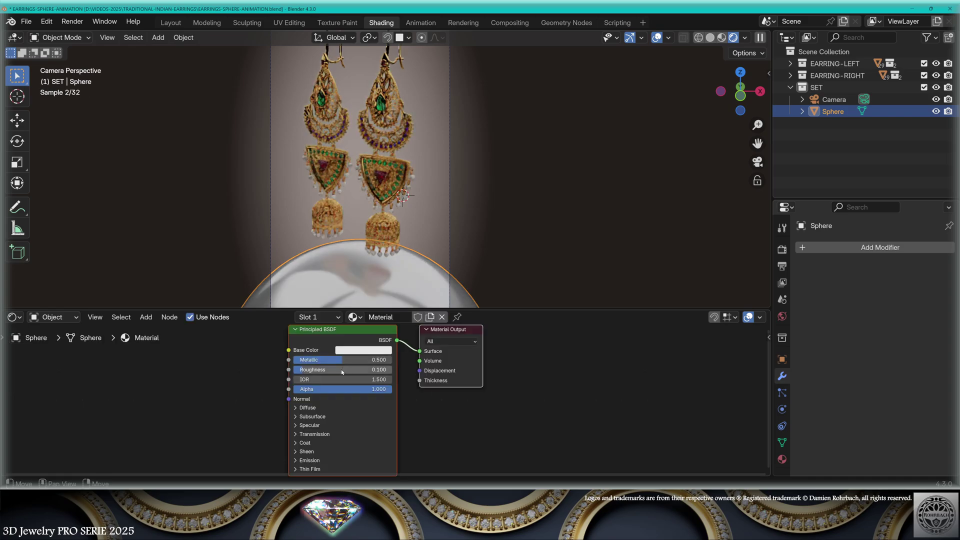
click(146, 317)
click(226, 259)
click(160, 341)
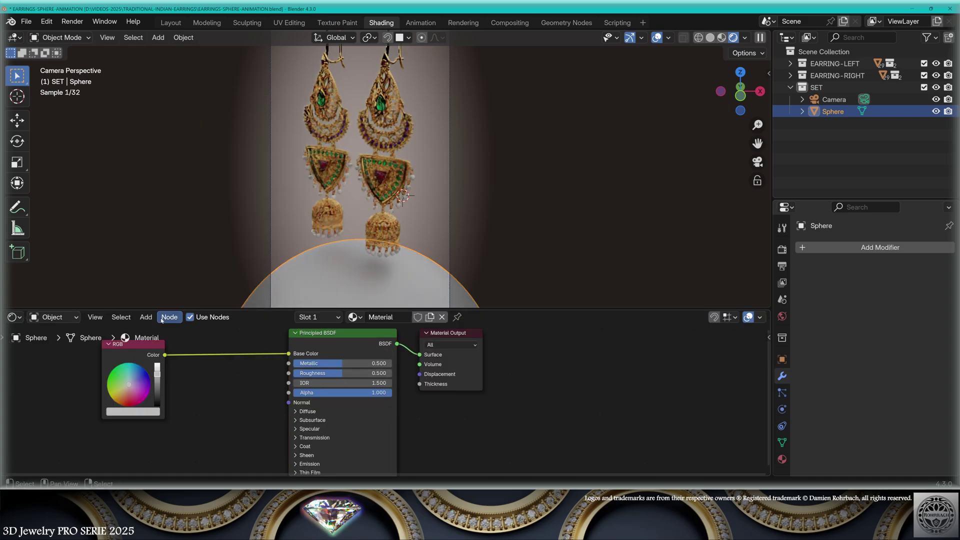
Insert an Ambient Occlusion node after the colour node in the shader graph.
click(145, 317)
click(253, 100)
click(225, 376)
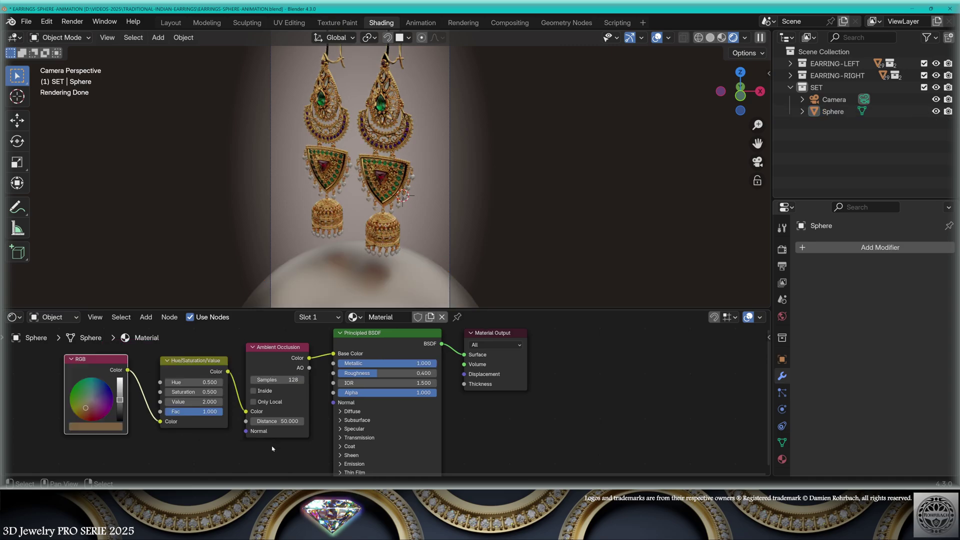
middle_drag(272, 449, 290, 401)
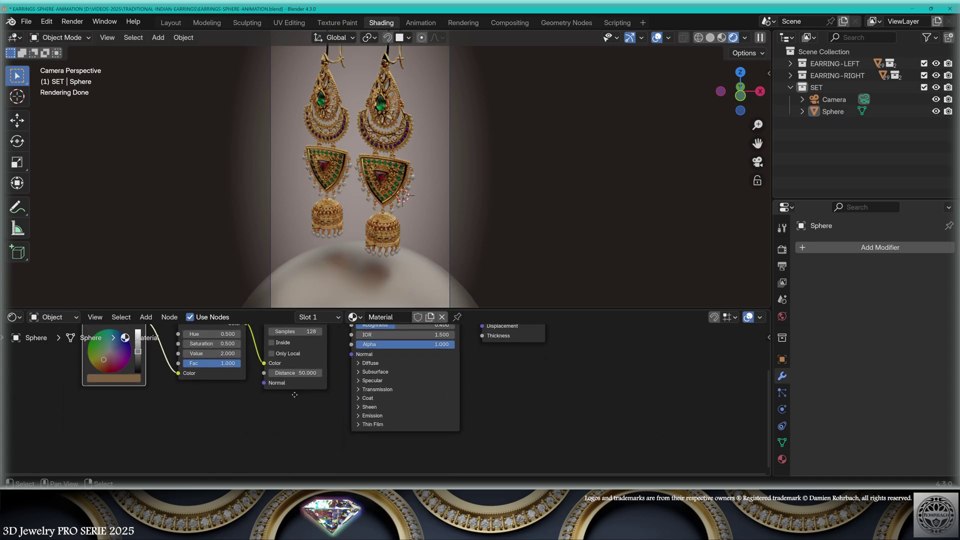
Add a Voronoi Texture node with Scale 50 and view through the camera.
click(146, 316)
mouse_move(166, 395)
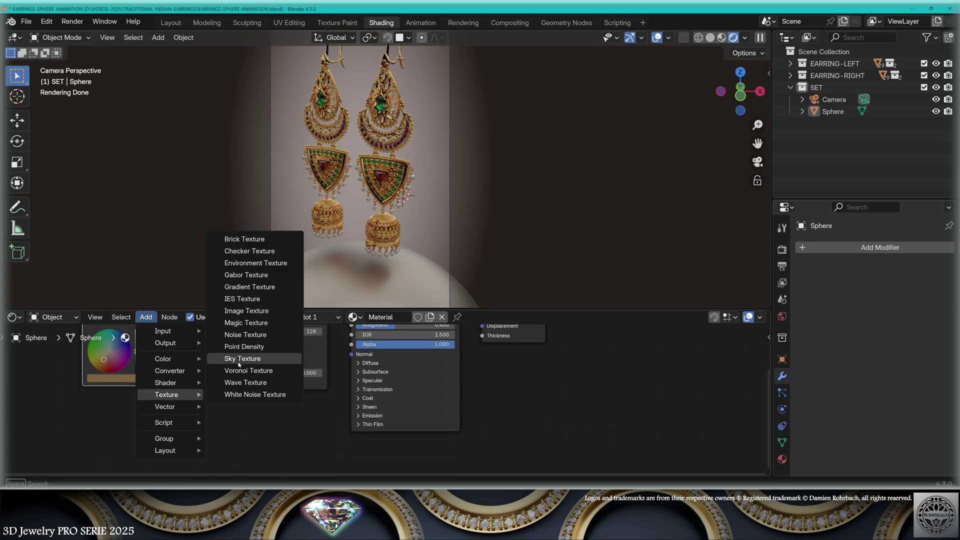
click(247, 371)
click(223, 440)
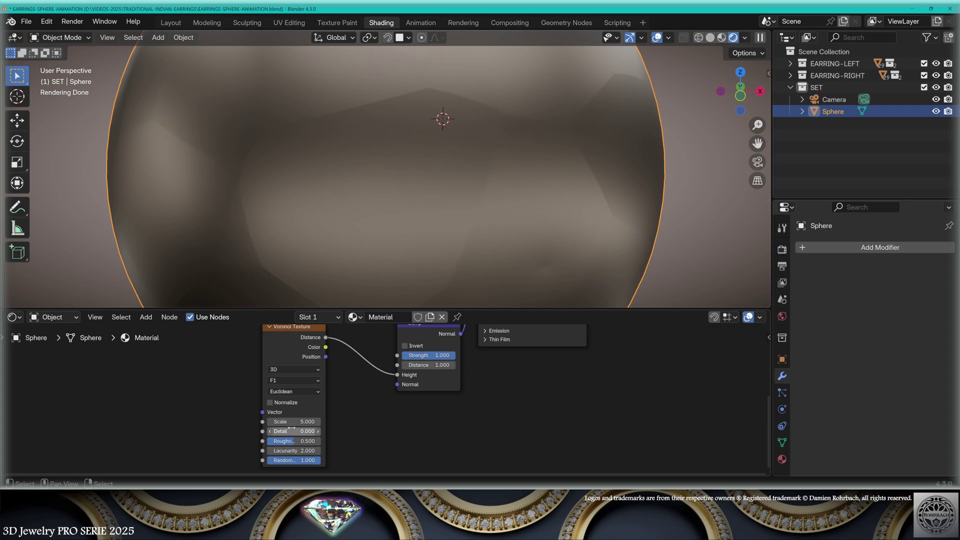
double_click(294, 422)
text(50)
key(Return)
key(KP_0)
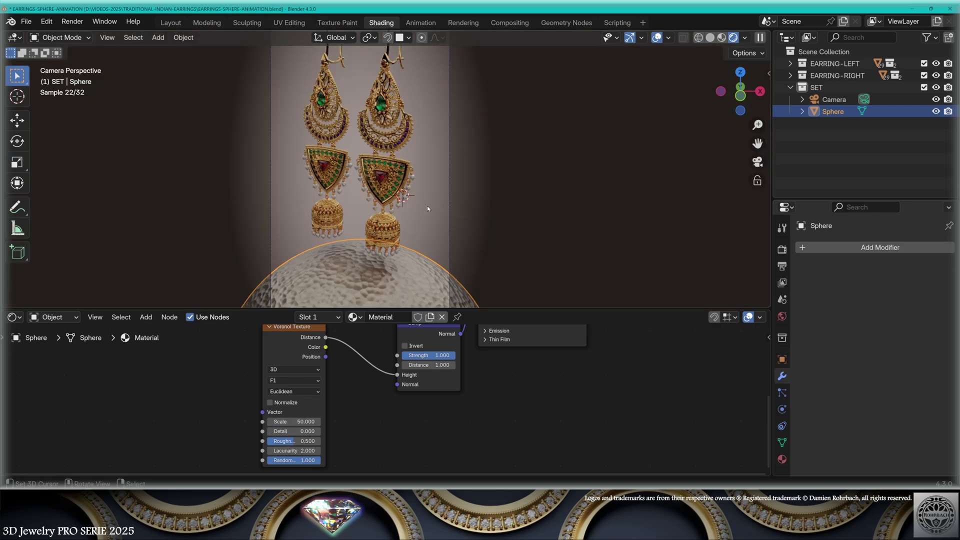
Rotate the sphere's mesh exactly 90° about Y in Edit Mode.
key(Tab)
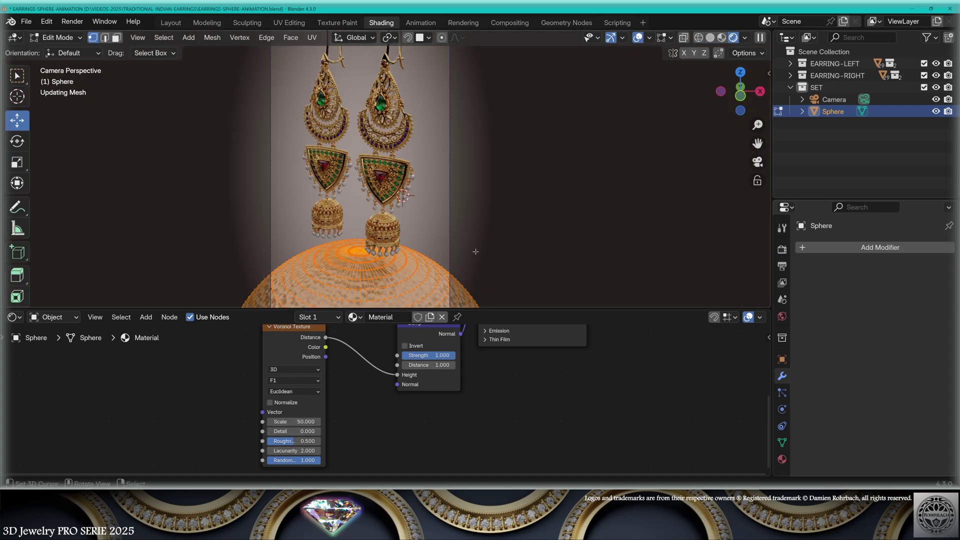
shift+middle_drag(478, 229, 513, 165)
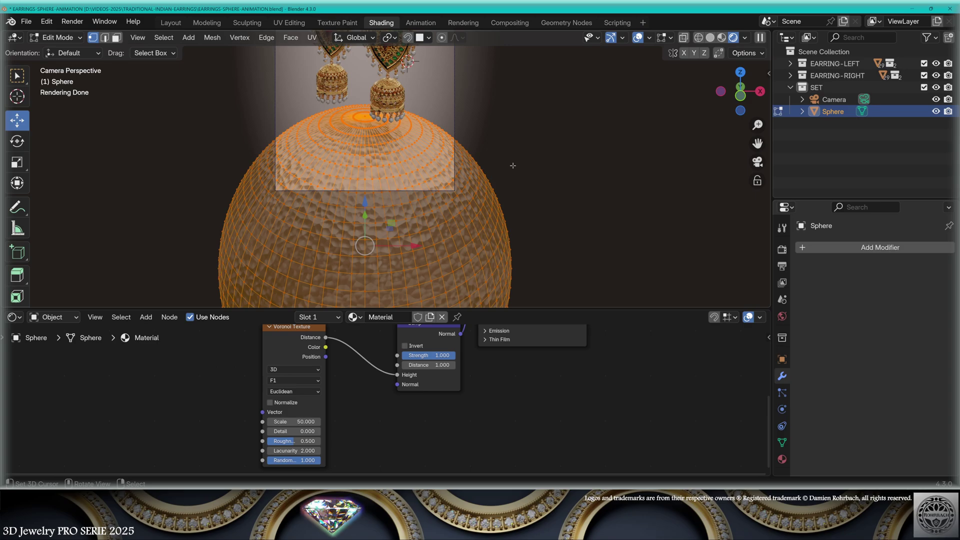
key(r)
key(y)
click(293, 93)
double_click(158, 242)
text(90)
key(Return)
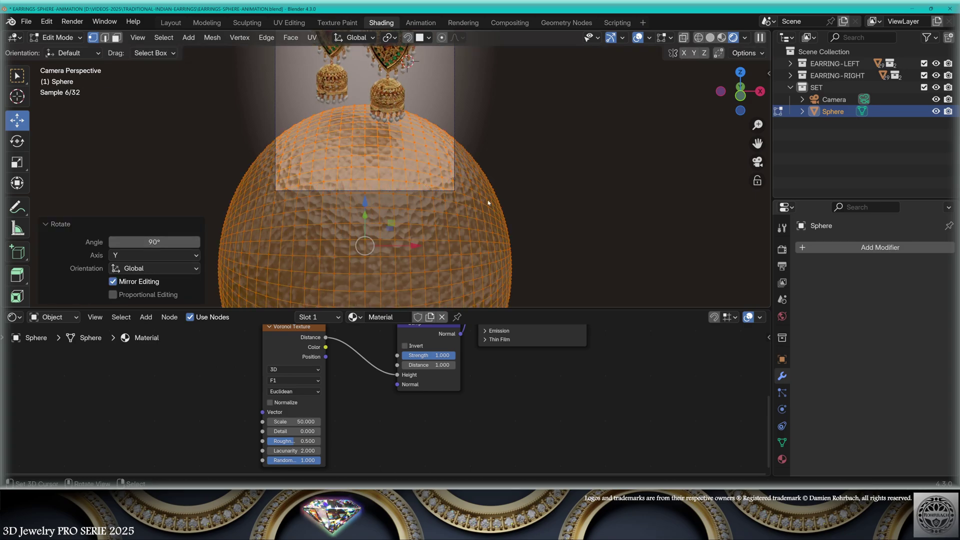
key(Tab)
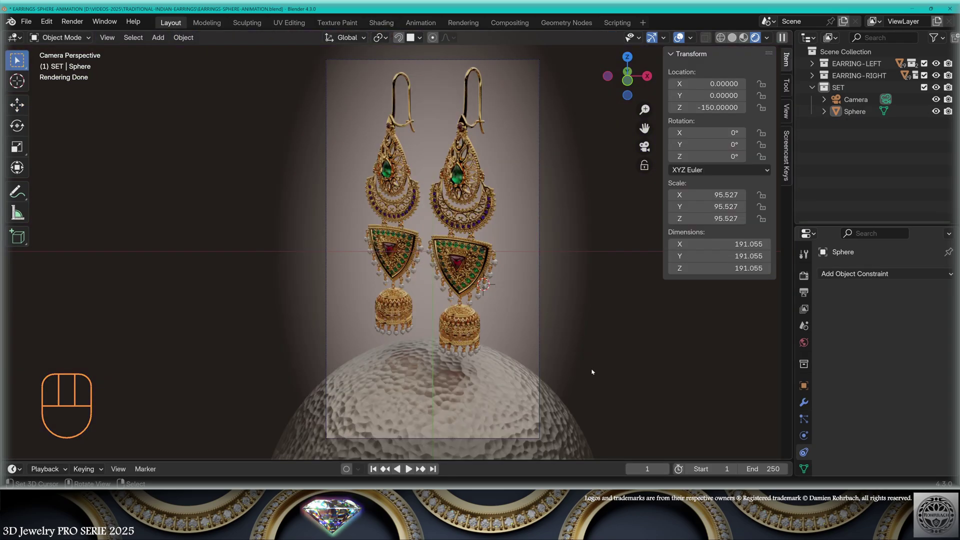
Set the animation's end frame to 1799 in Output Properties.
click(804, 292)
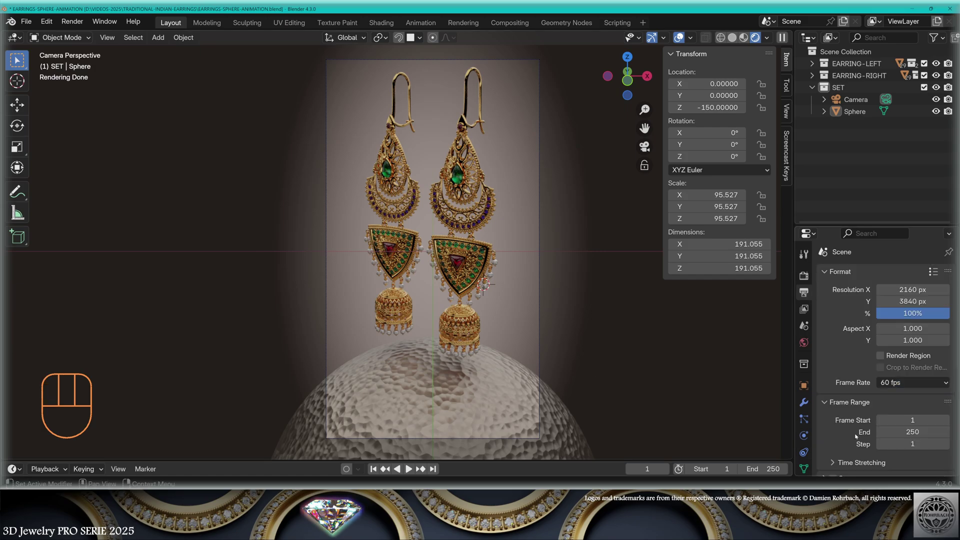
scroll(855, 362, down, 2)
scroll(855, 362, down, 3)
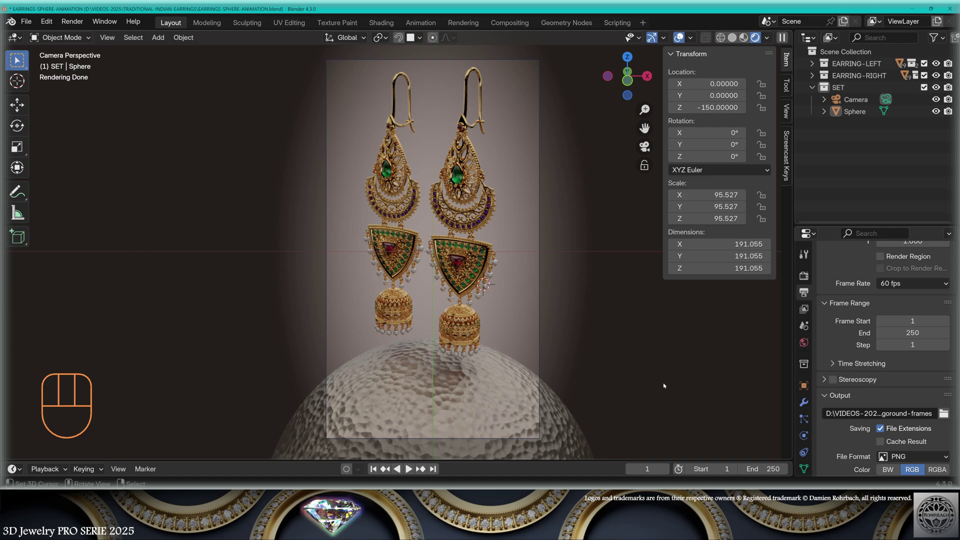
click(912, 332)
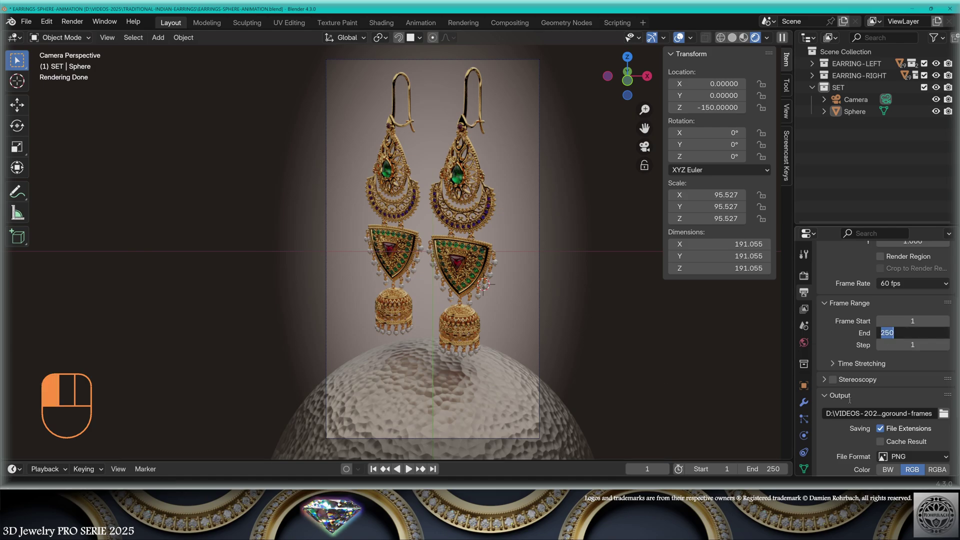
text(1799)
key(Return)
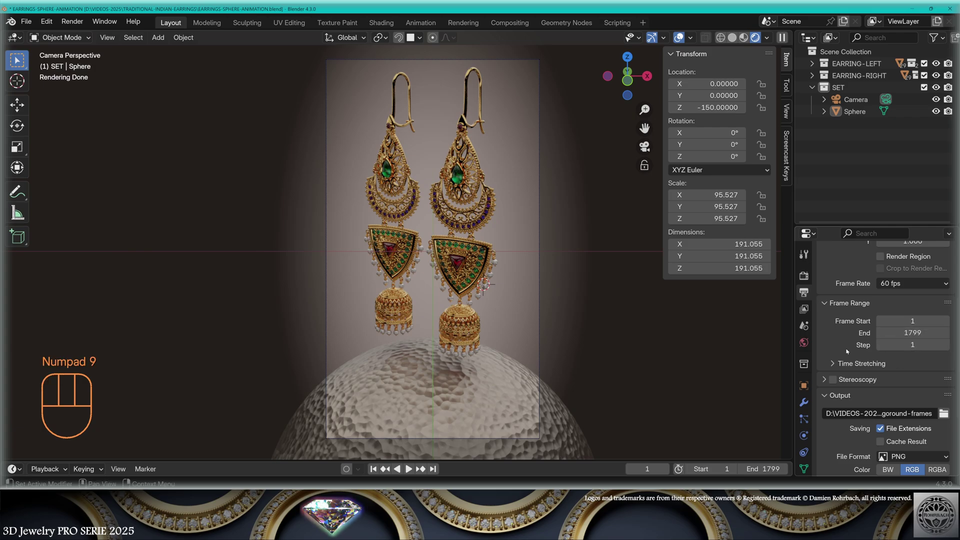
Insert a Location & Rotation keyframe on the sphere at frame 1.
click(522, 407)
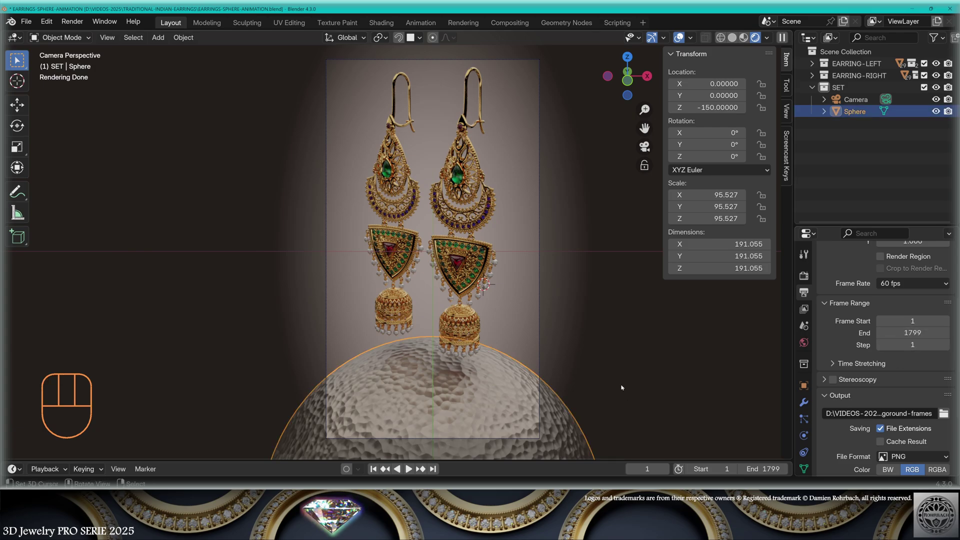
key(i)
key(i)
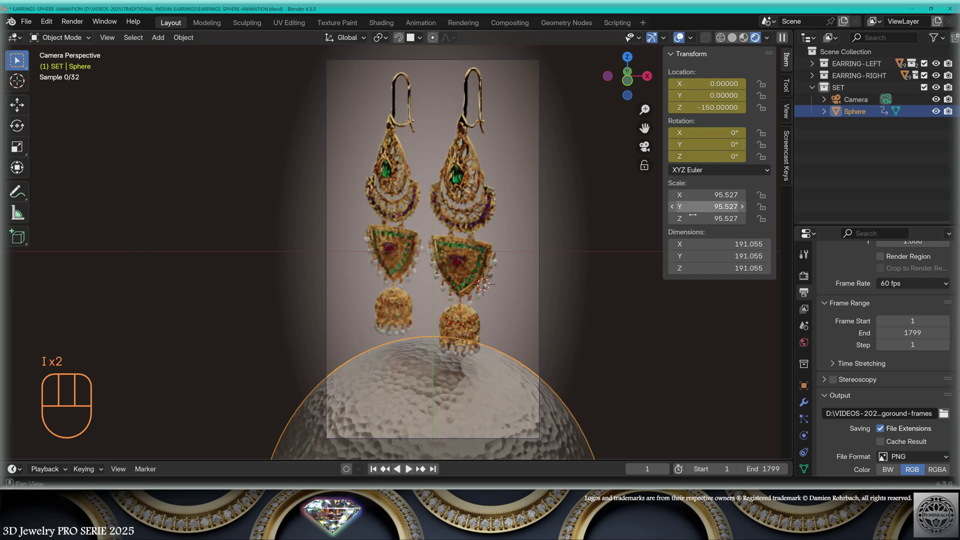
key(i)
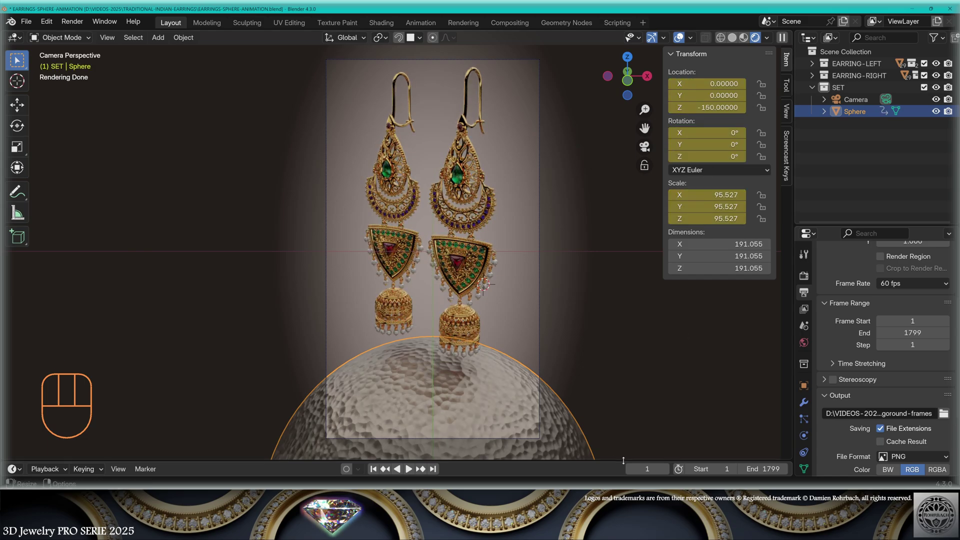
At frame 1800, set the sphere's X rotation to 360° and keyframe it.
click(642, 469)
text(8)
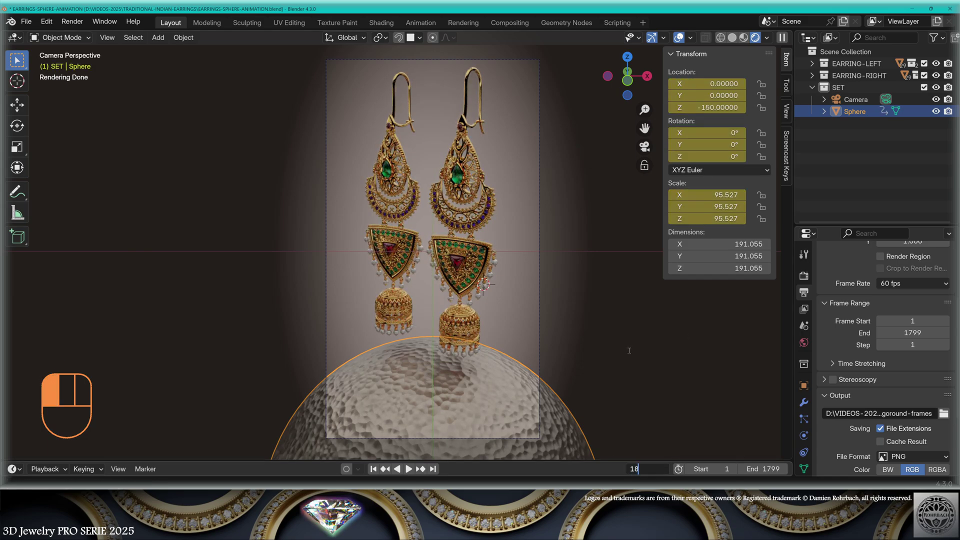
text(00)
key(Return)
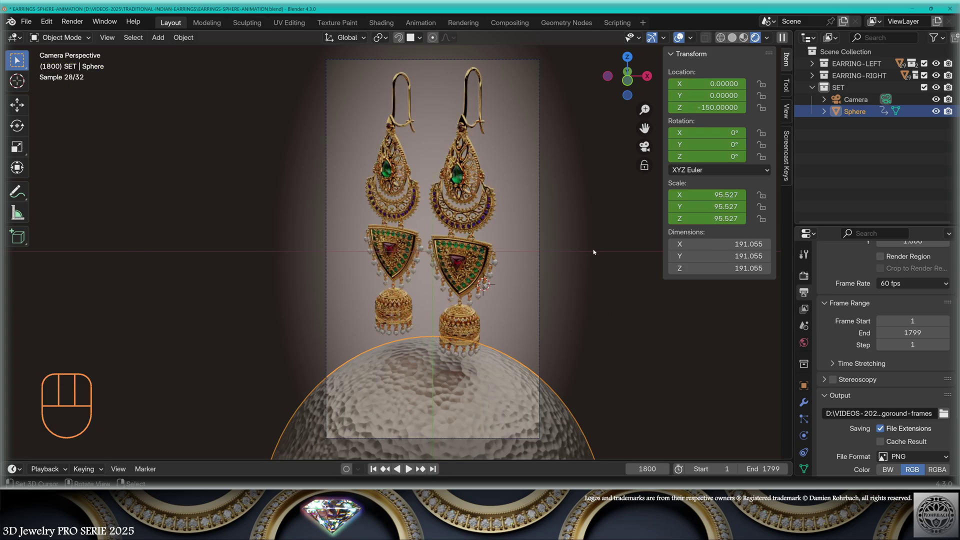
drag(713, 132, 773, 133)
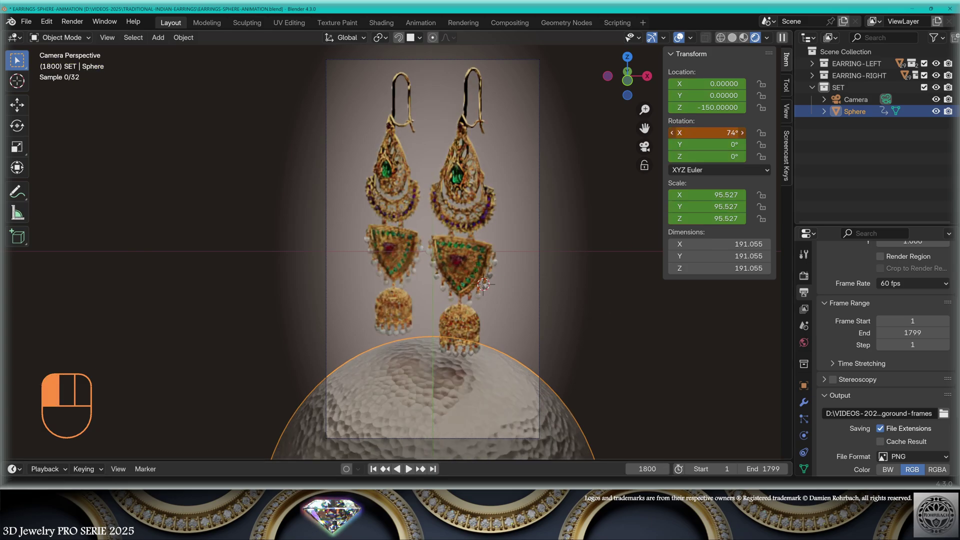
drag(732, 132, 695, 139)
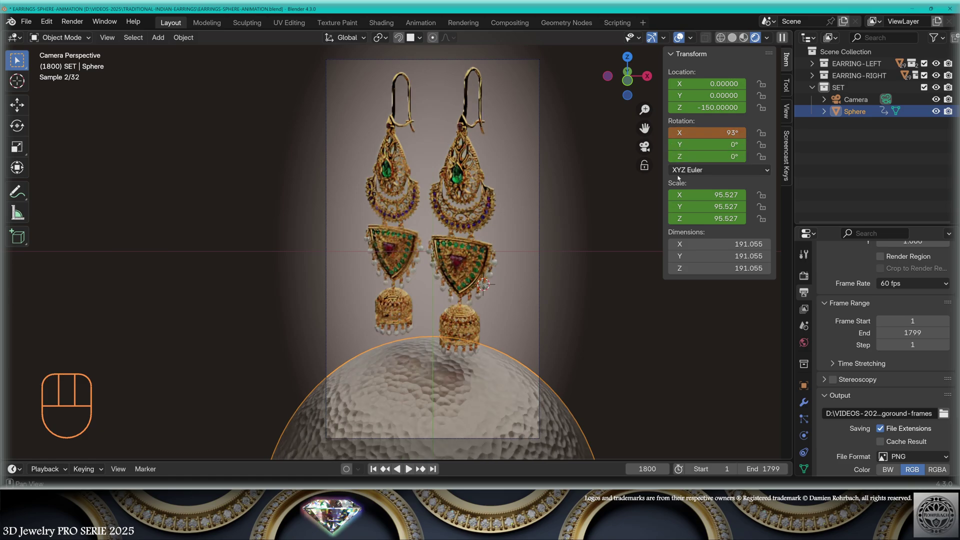
double_click(695, 132)
text(360)
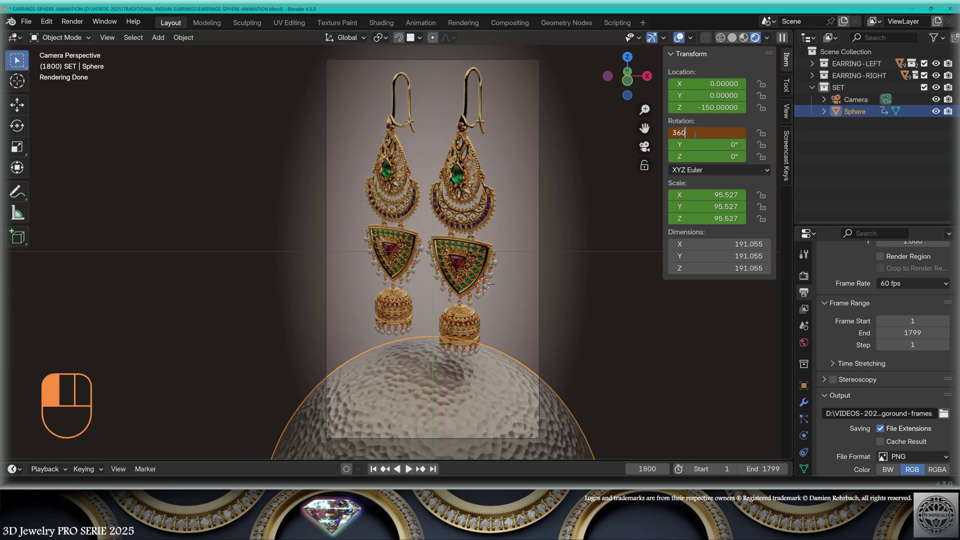
key(Return)
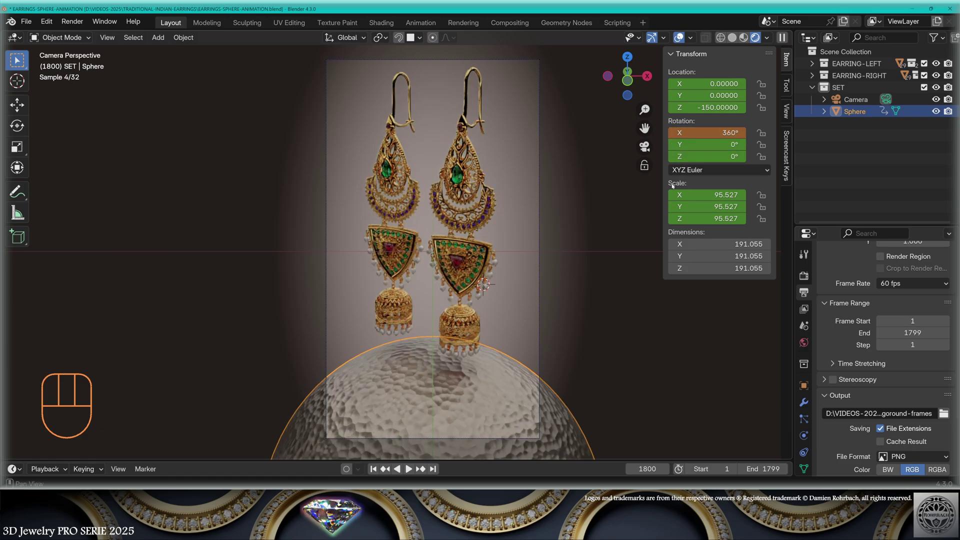
key(i)
key(i)
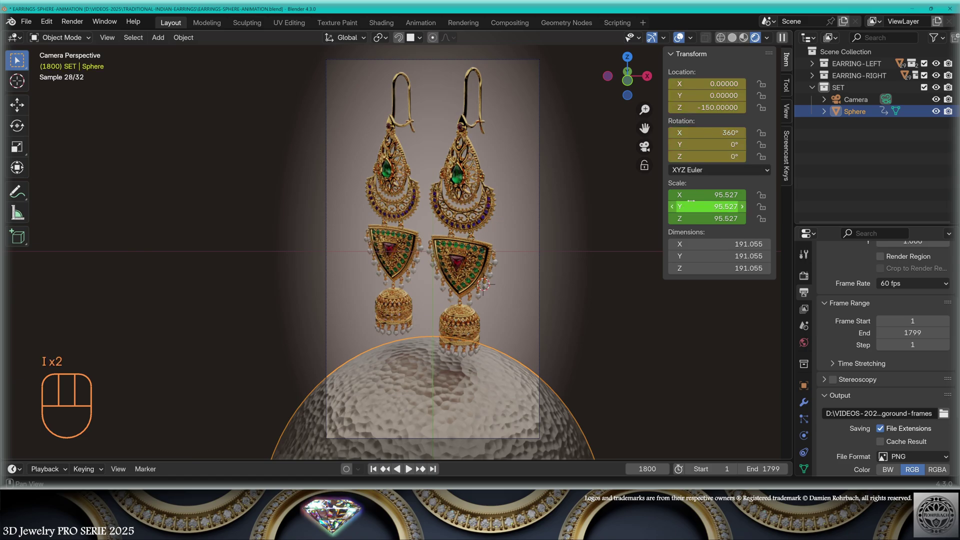
Show the sphere's animation curves in an enlarged Graph Editor in the Animation workspace.
click(420, 23)
drag(45, 346, 46, 179)
click(53, 185)
click(14, 185)
click(176, 245)
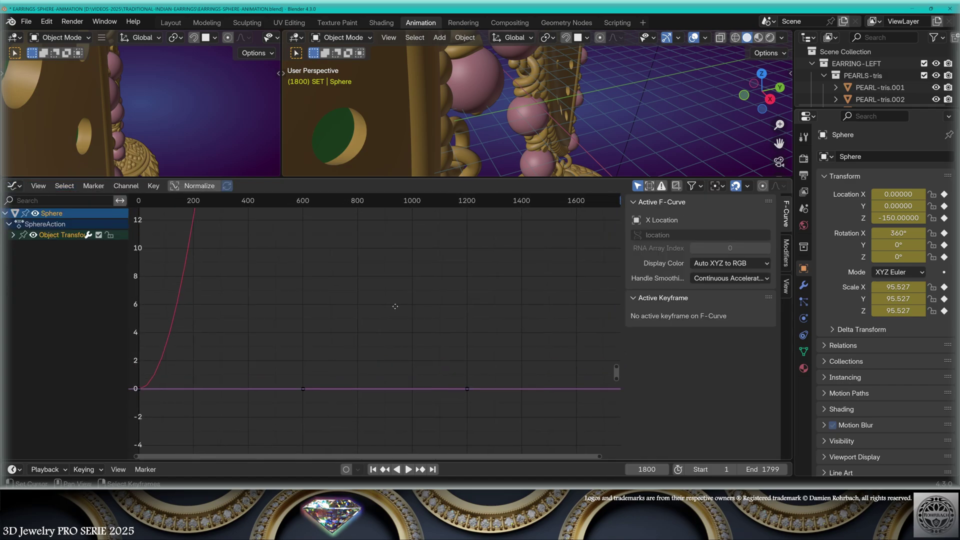
key(Home)
scroll(482, 300, down, 1)
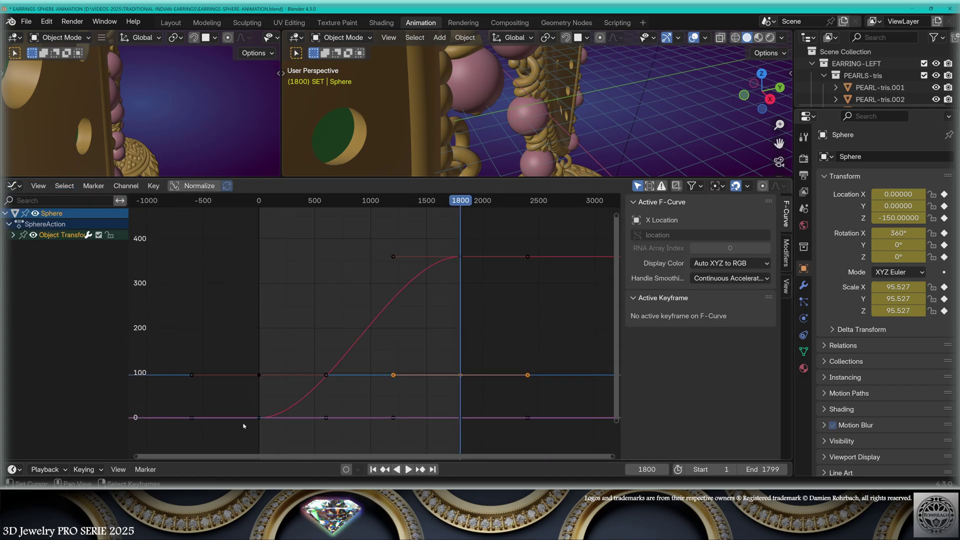
Isolate the X Euler Rotation curve and give all its keyframes Vector handles.
click(13, 235)
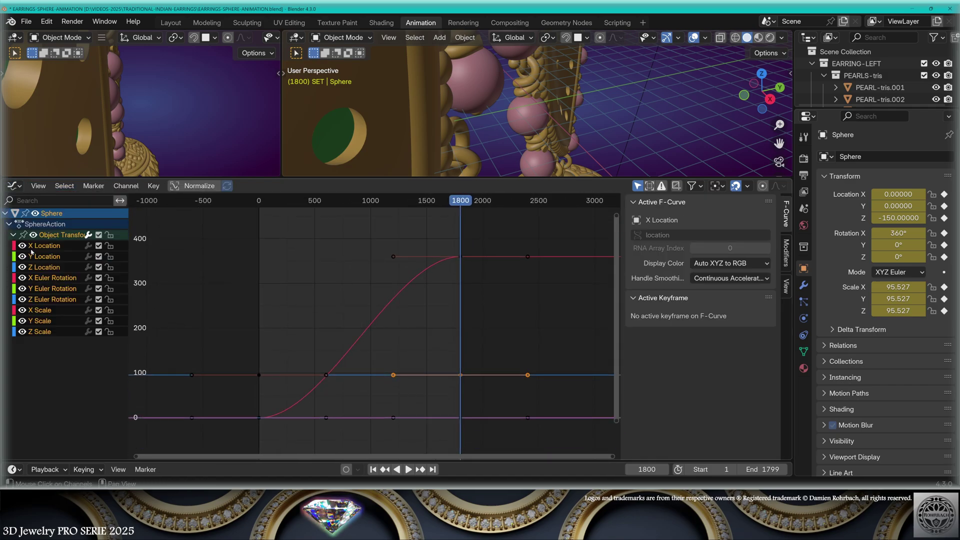
click(33, 235)
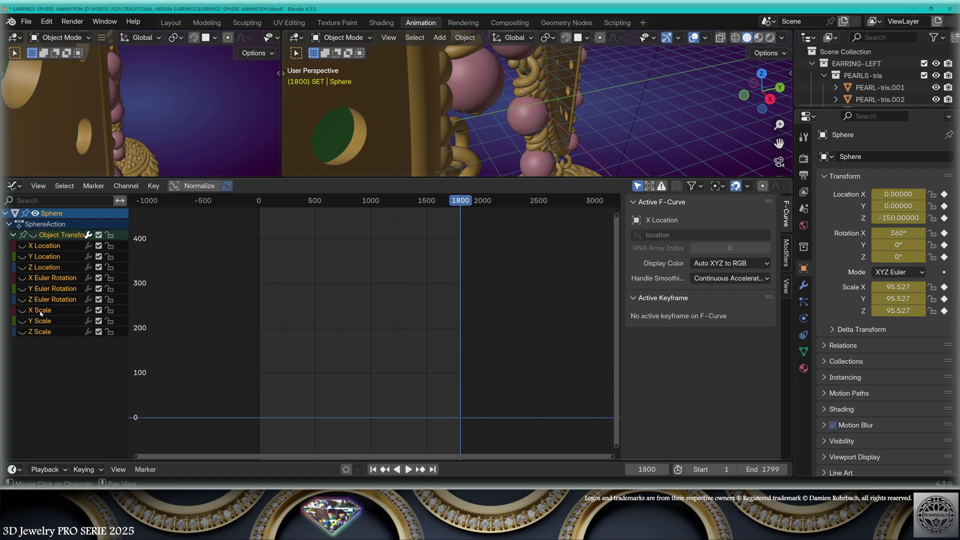
click(23, 277)
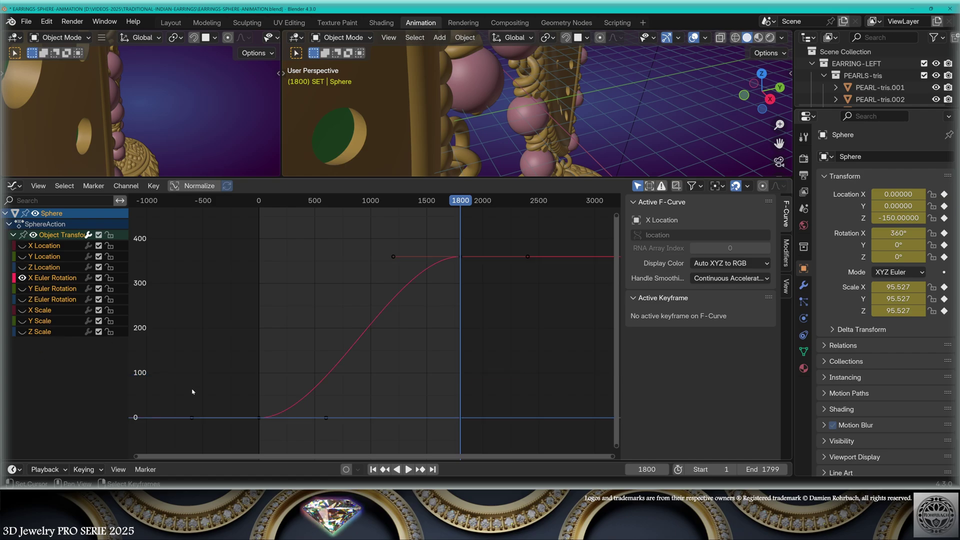
key(a)
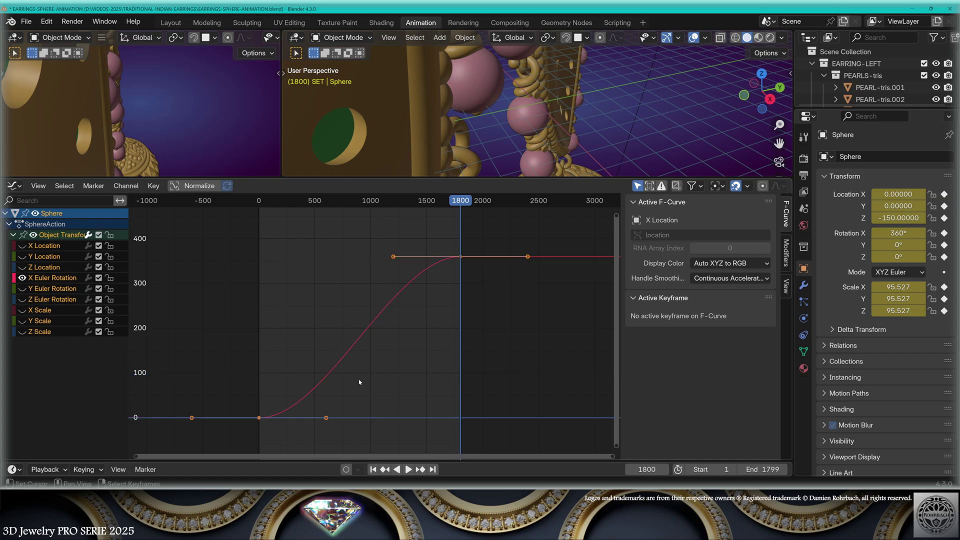
key(v)
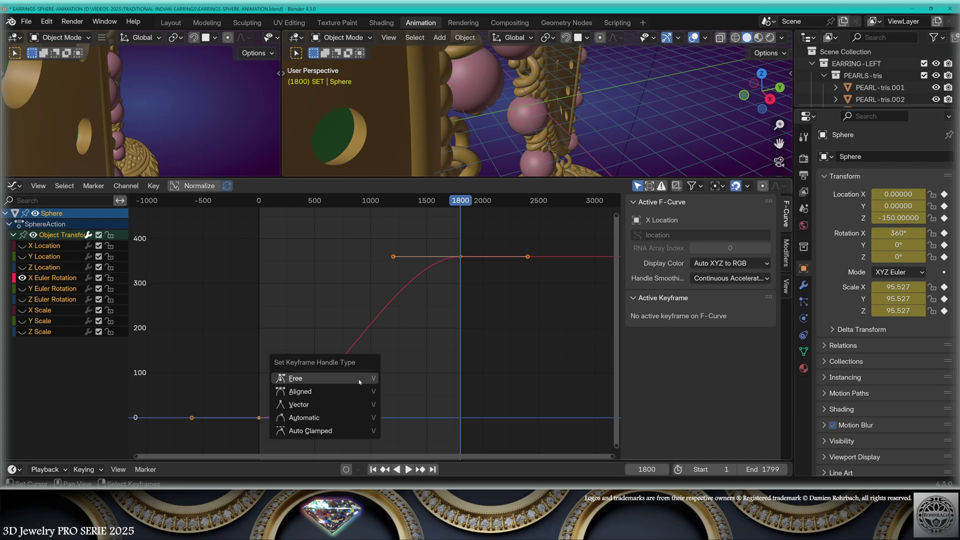
click(327, 405)
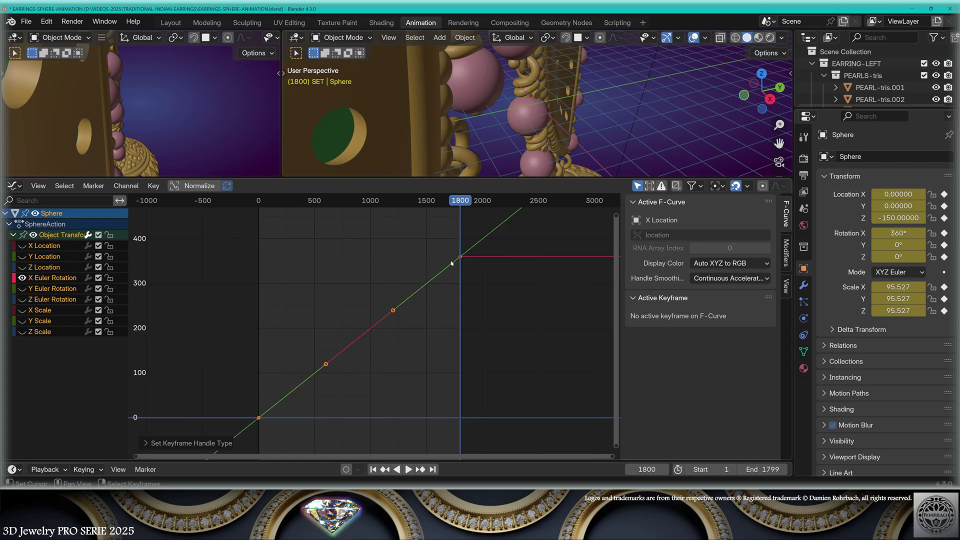
Play back the spinning-sphere animation in Layout, then save EARRINGS-SPHERE-ANIMATION.blend.
click(171, 23)
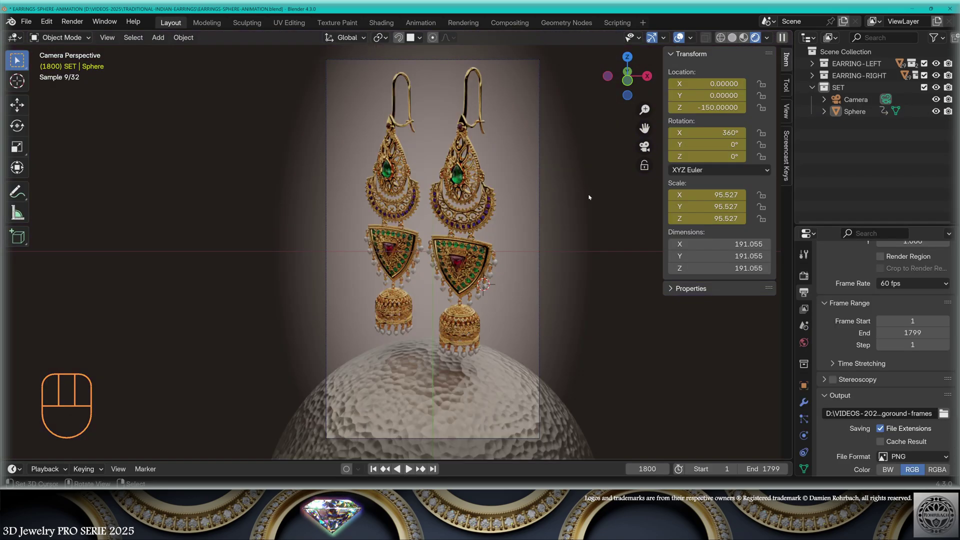
key(space)
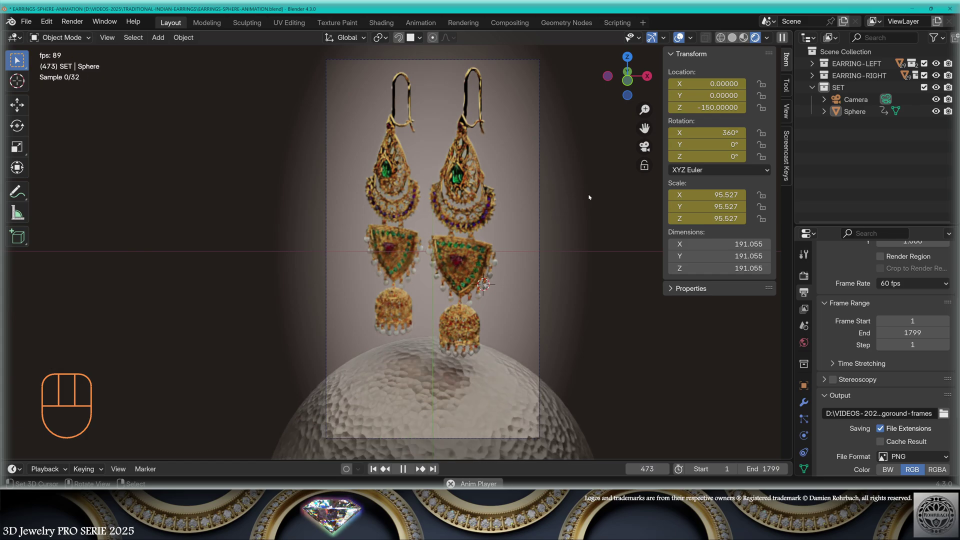
key(space)
key(ctrl+s)
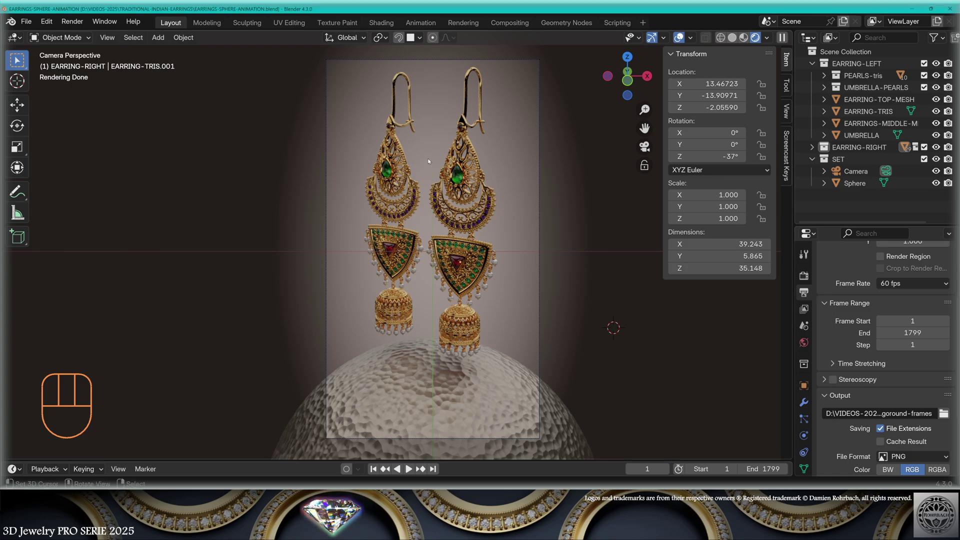
View the earrings from the front and briefly isolate one selected earring part.
key(KP_1)
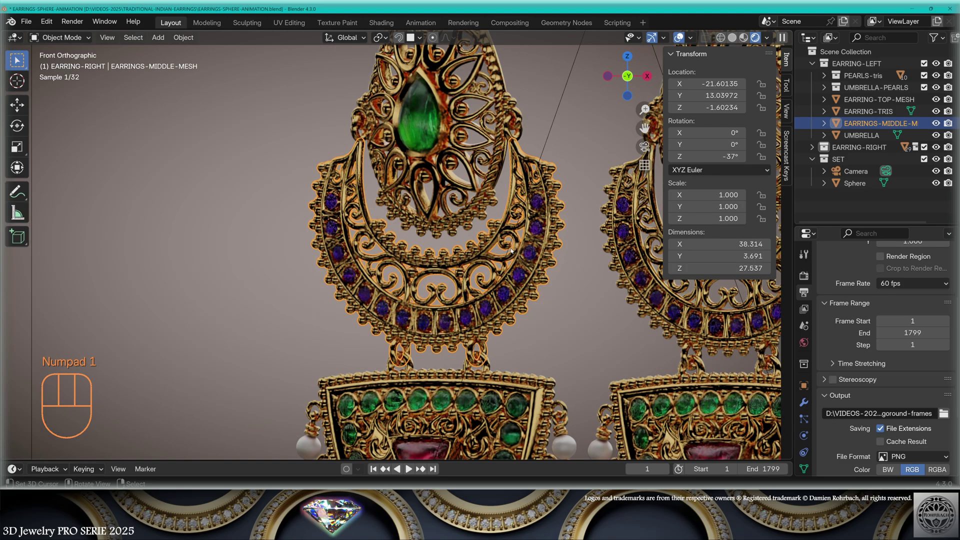
click(561, 114)
scroll(561, 114, up, 2)
key(KP_Divide)
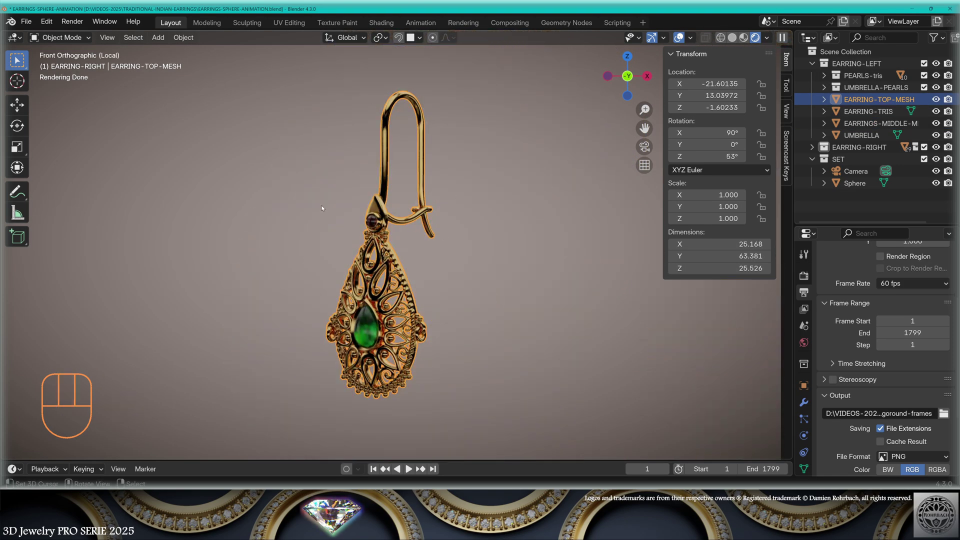
key(KP_Divide)
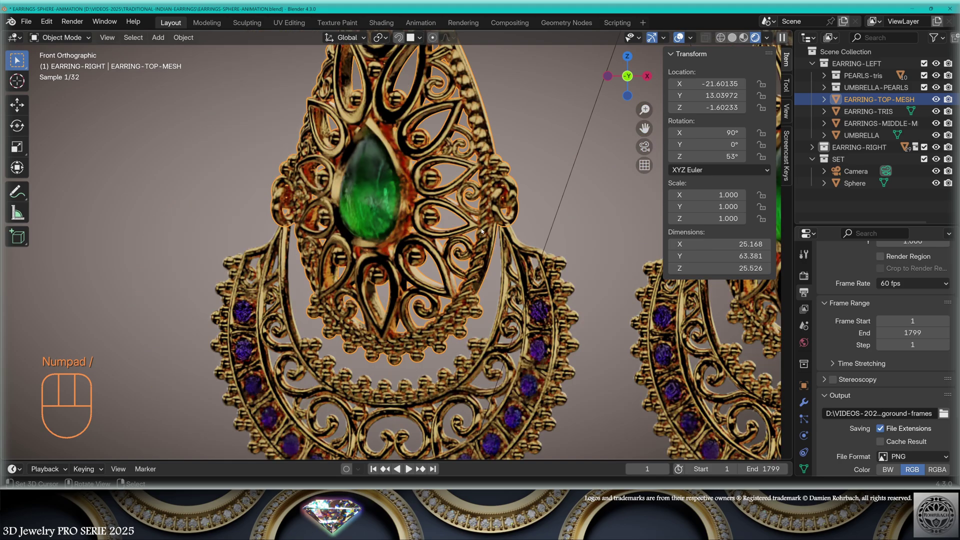
Inspect the crescent section, triangular pendant and hanging pearls, framing the left pearl.
mouse_move(357, 237)
shift+middle_down()
mouse_move(457, 224)
mouse_move(390, 121)
shift+middle_up()
click(481, 229)
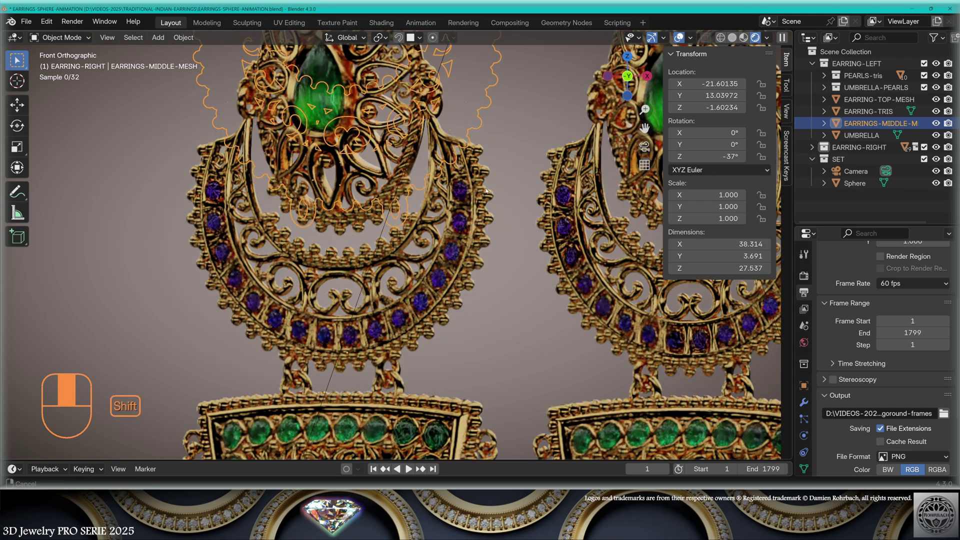
shift+middle_drag(519, 325, 519, 97)
scroll(519, 98, up, 4)
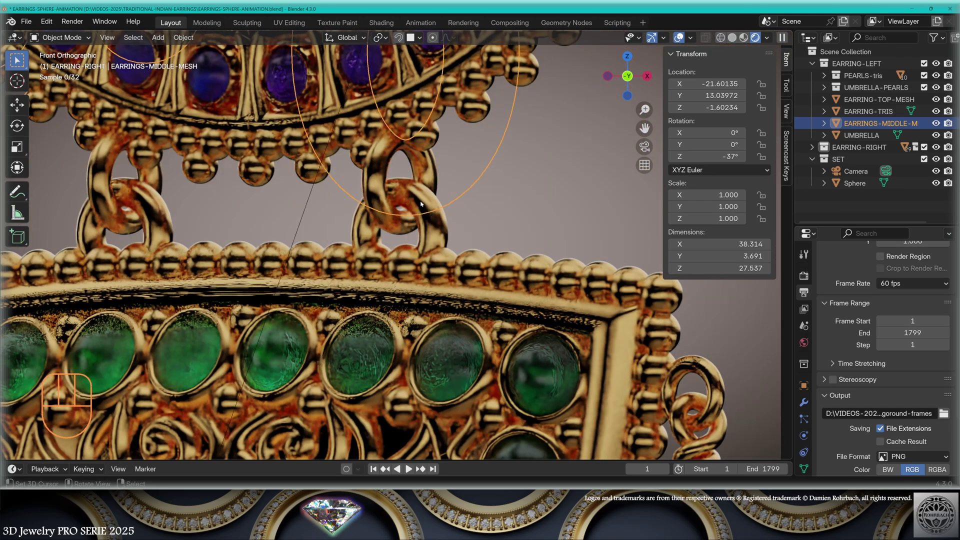
scroll(420, 186, up, 3)
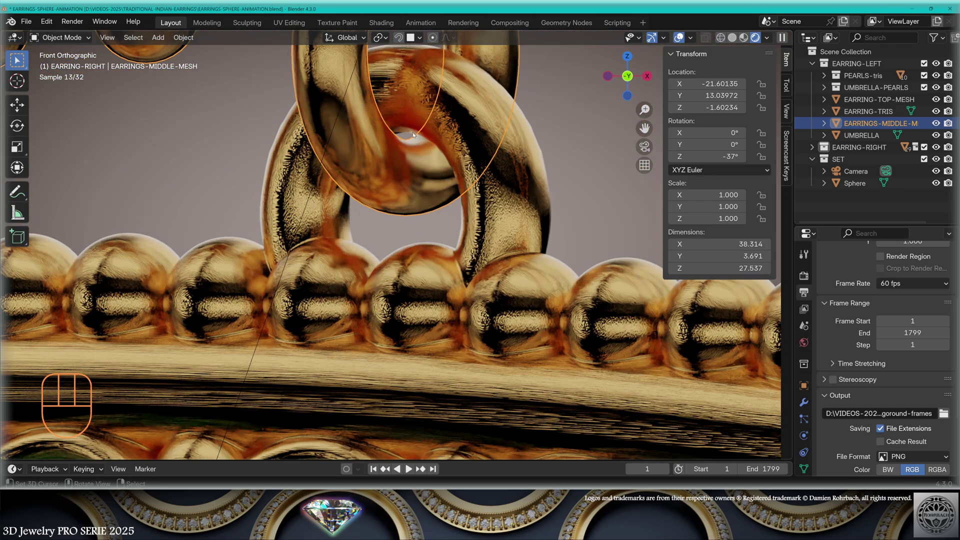
scroll(469, 164, down, 4)
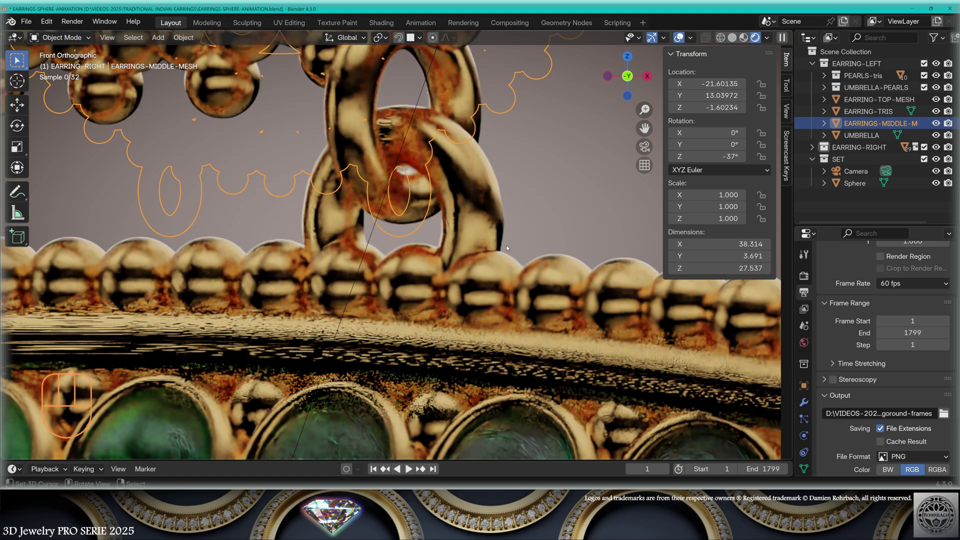
shift+middle_drag(468, 165, 504, 190)
scroll(504, 190, up, 2)
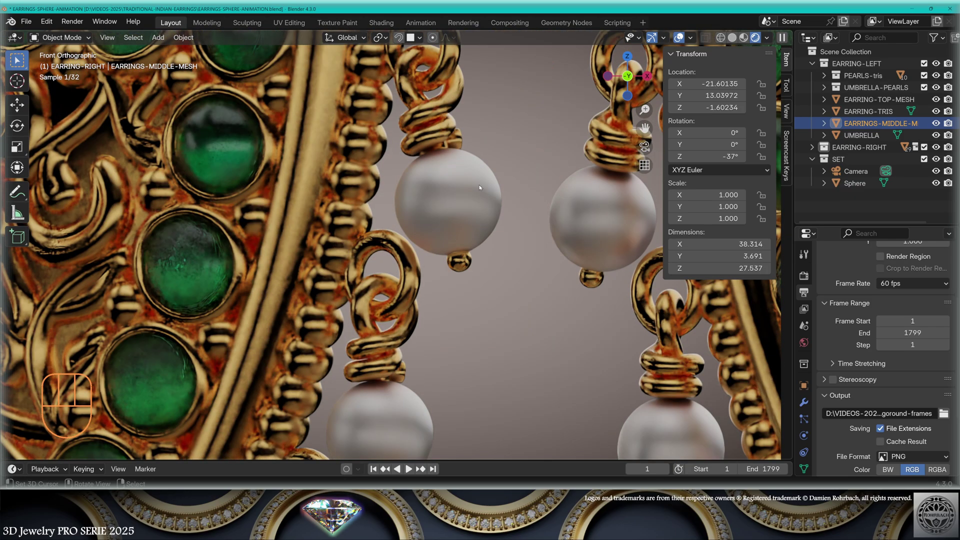
click(420, 289)
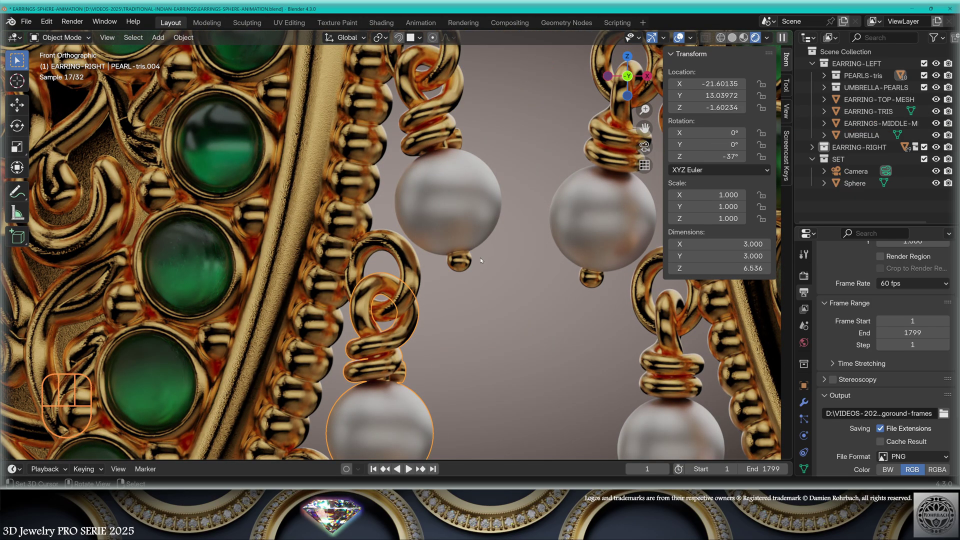
scroll(480, 257, down, 2)
scroll(480, 258, down, 3)
click(198, 302)
middle_drag(270, 202, 412, 119)
key(KP_Decimal)
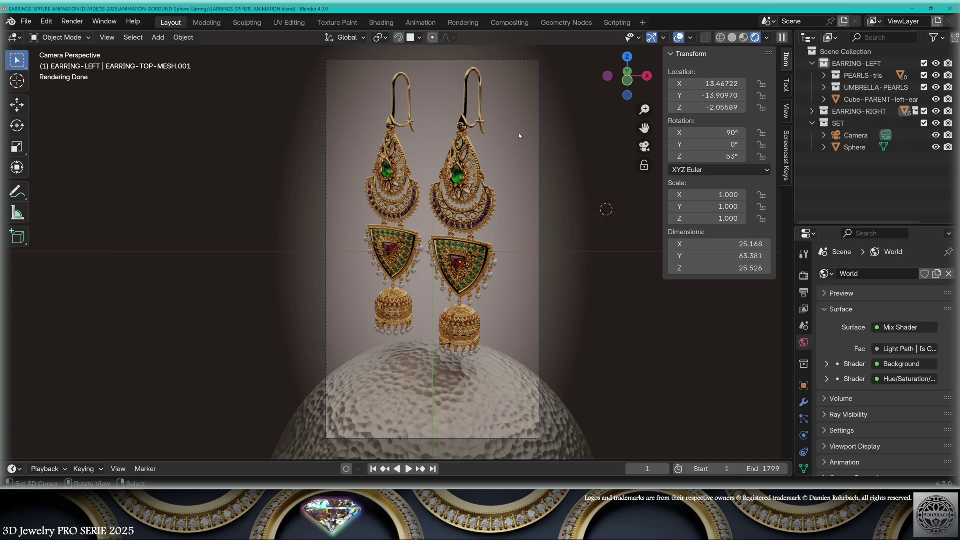
Add a torus with 24 ring and 12 tube segments and scale it up from top view.
click(157, 37)
mouse_move(175, 52)
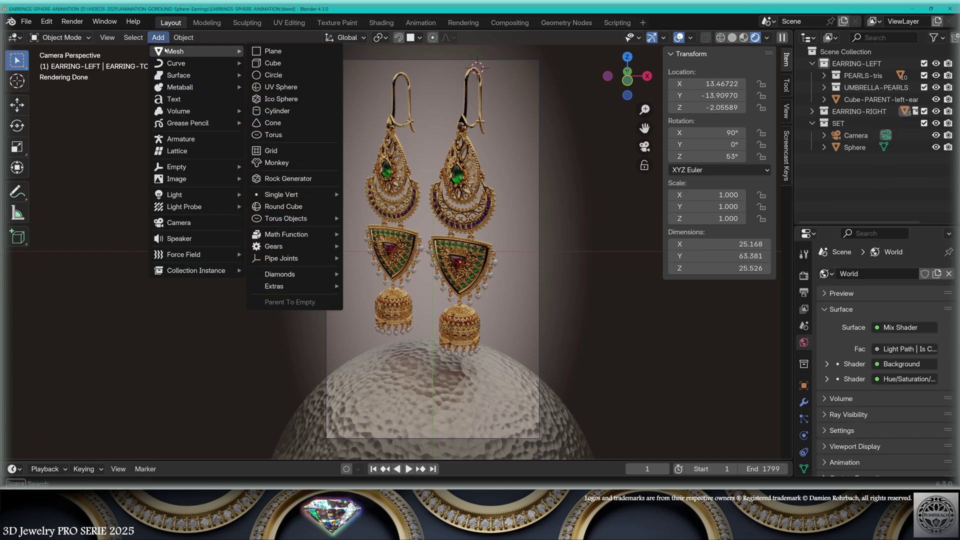
click(293, 135)
click(153, 284)
text(24)
key(Return)
click(159, 297)
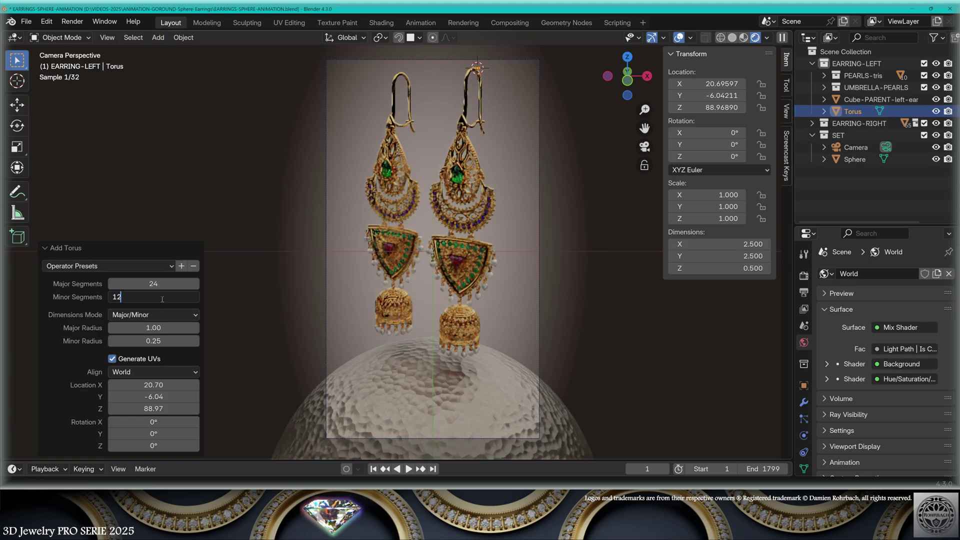
key(Return)
key(KP_7)
key(s)
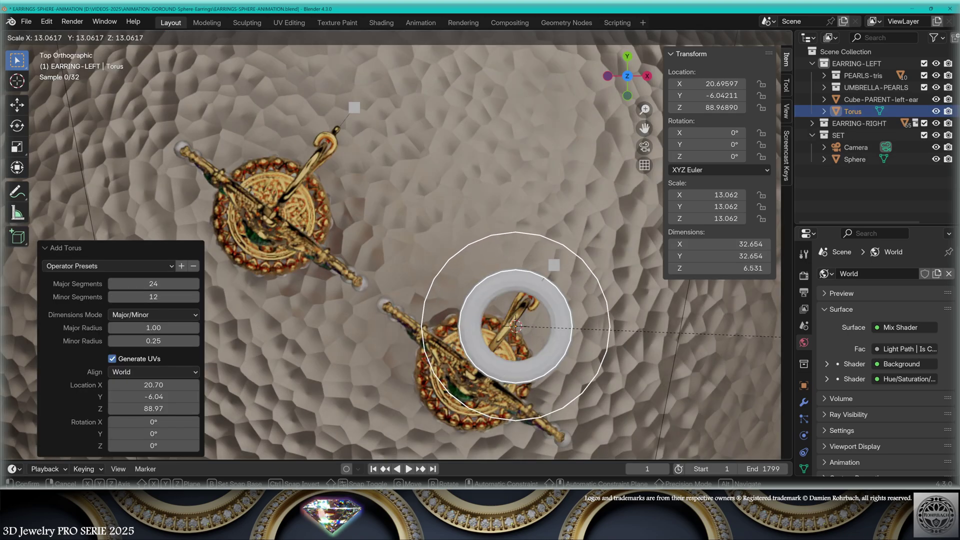
click(516, 325)
In Edit Mode with X-ray on, delete the torus's top half of vertices.
key(Tab)
key(alt+a)
key(alt+z)
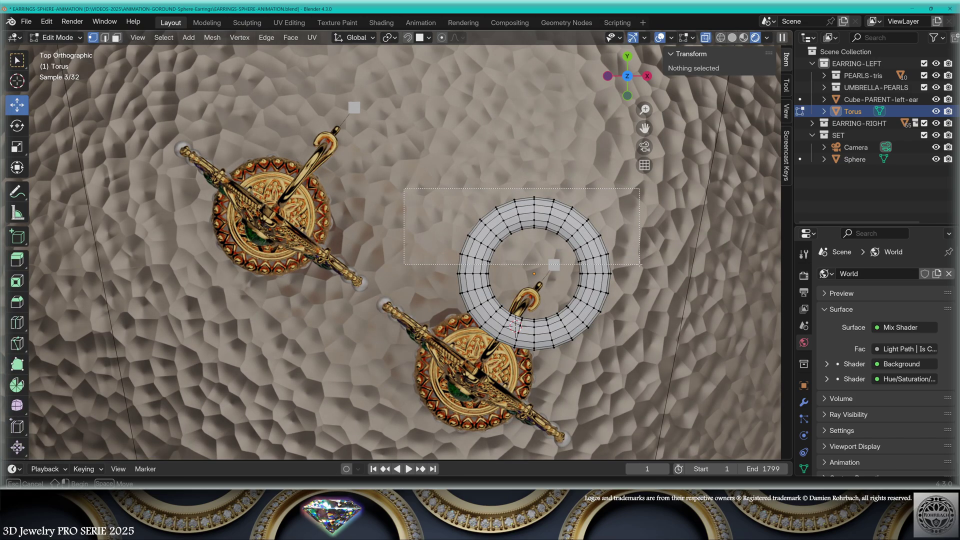
drag(443, 184, 623, 267)
key(x)
click(576, 139)
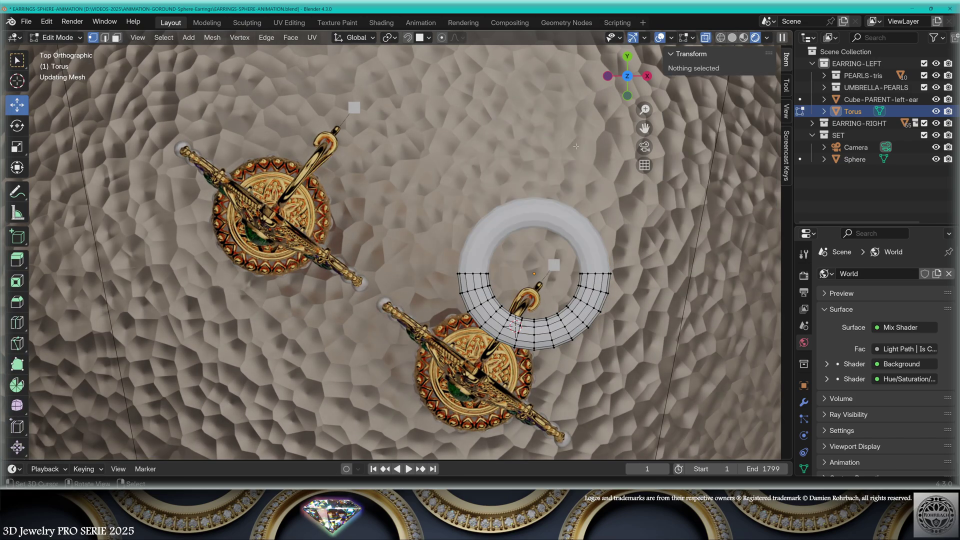
Extrude the open torus ends straight along Y into a U shape.
key(e)
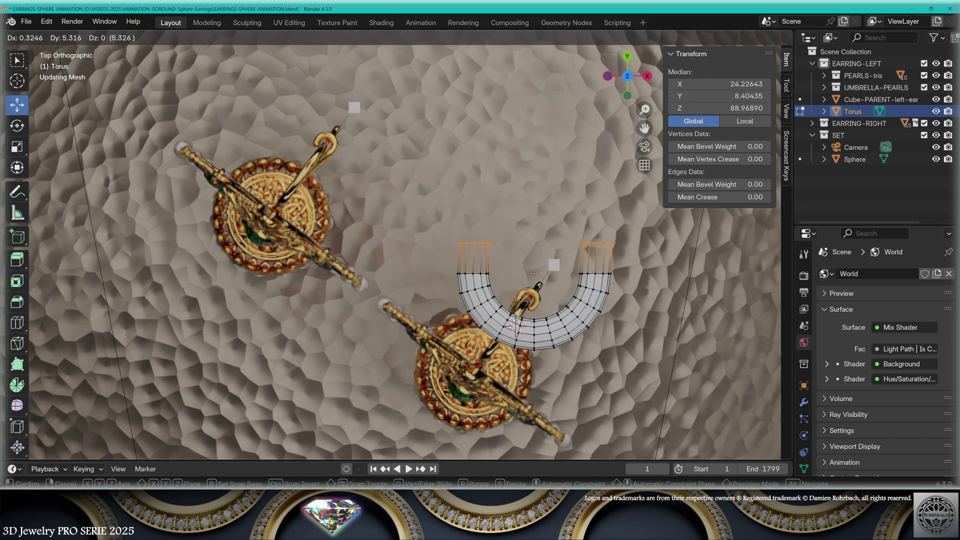
key(y)
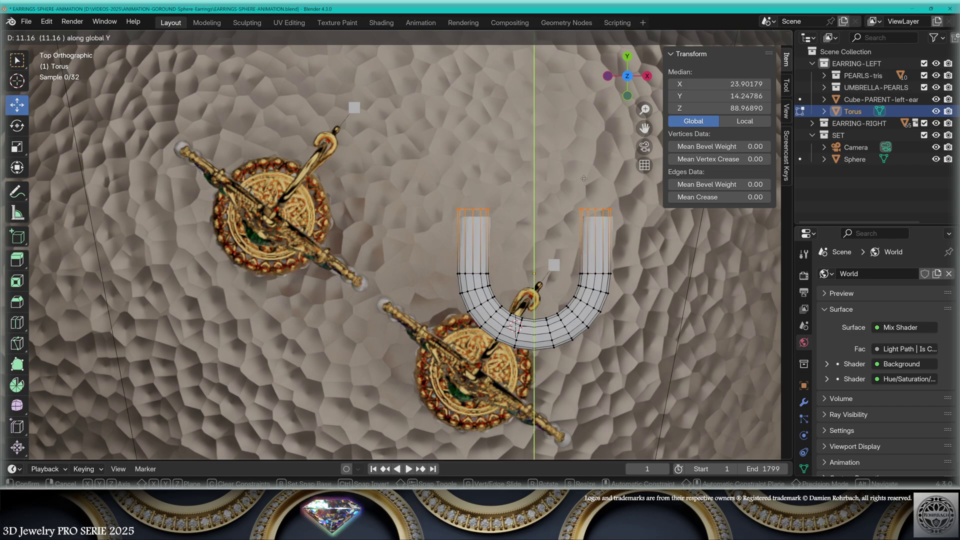
click(584, 185)
middle_drag(584, 185, 570, 203)
Rotate the U-shaped hook upright on X and around the view axis.
key(Tab)
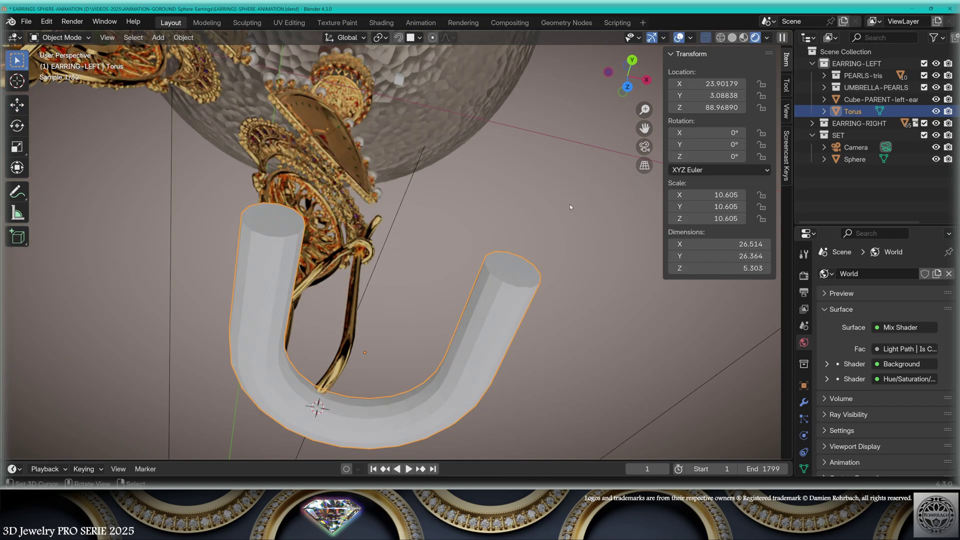
key(KP_7)
drag(709, 133, 712, 133)
key(r)
click(495, 223)
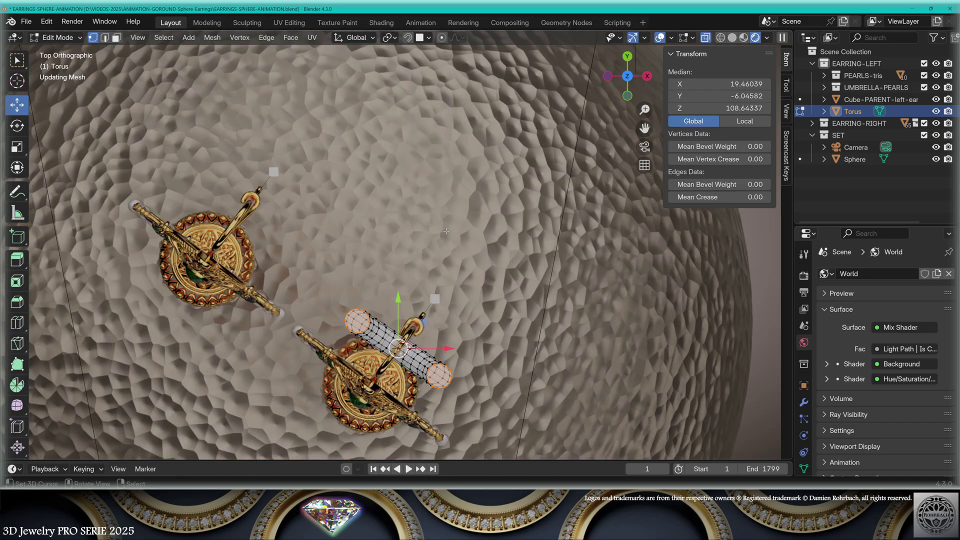
Duplicate the hook within the same mesh and place the copy over the left earring.
key(a)
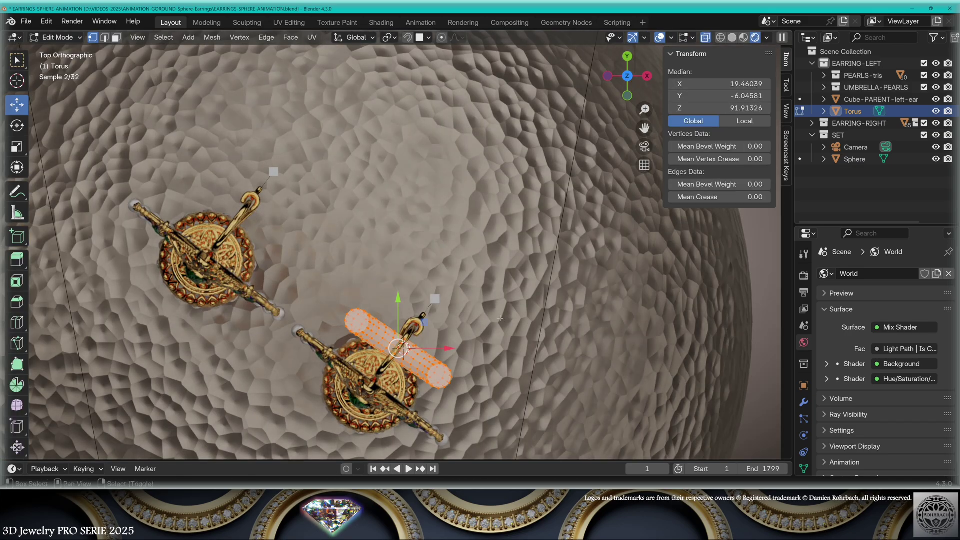
key(shift+d)
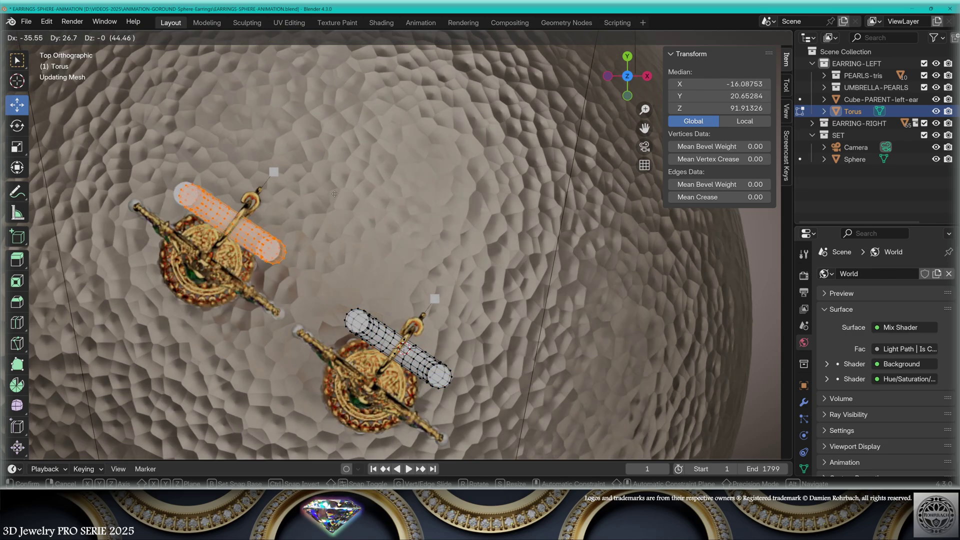
click(334, 194)
mouse_move(335, 195)
middle_down()
mouse_move(501, 232)
mouse_move(482, 227)
middle_up()
key(Tab)
Rename the hooks object to Torus-COLLIDER and add a rigid body.
key(F2)
text(Torus-)
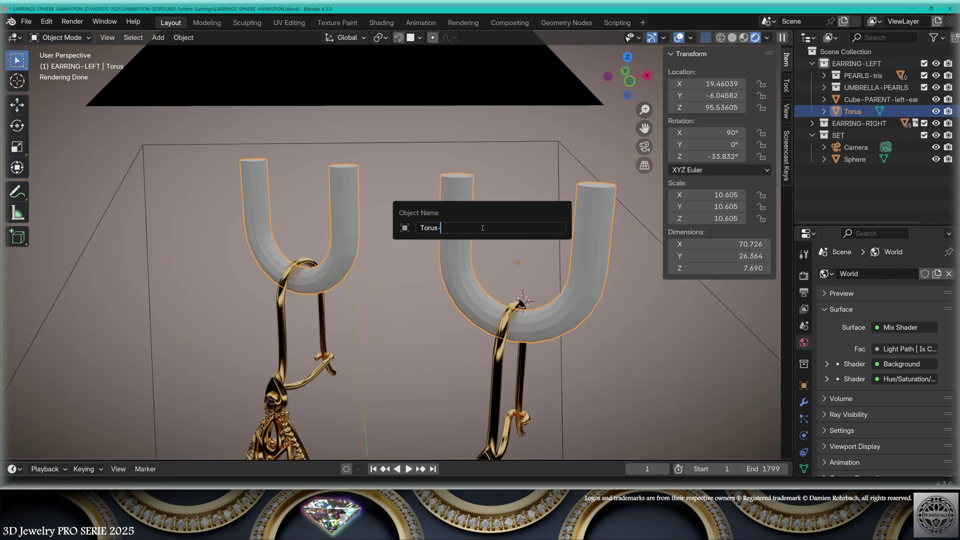
text(COLLIDER)
key(Return)
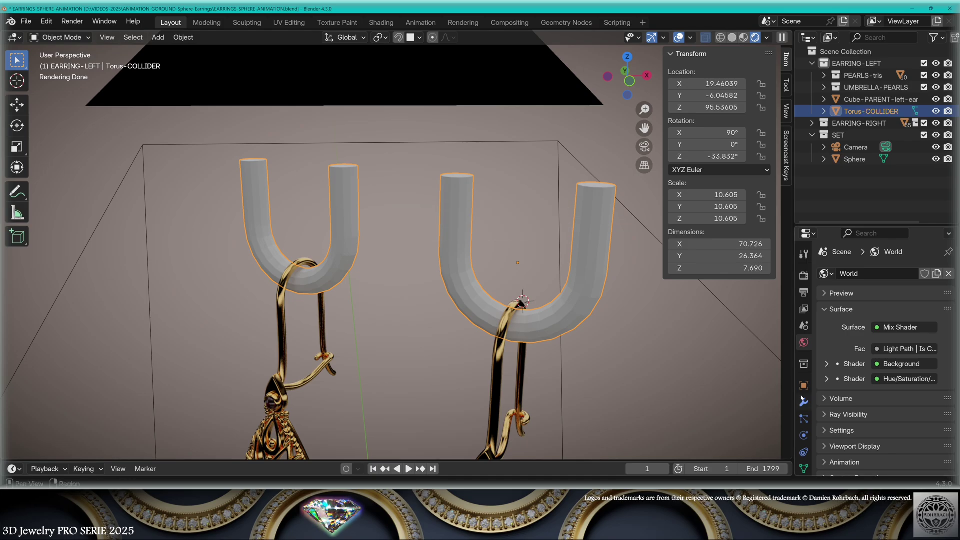
click(802, 414)
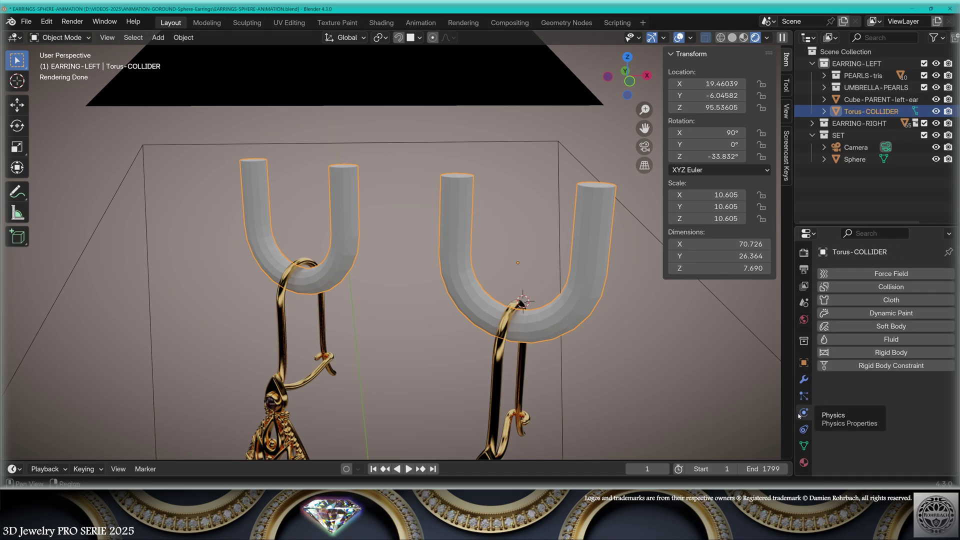
click(892, 352)
scroll(895, 309, down, 3)
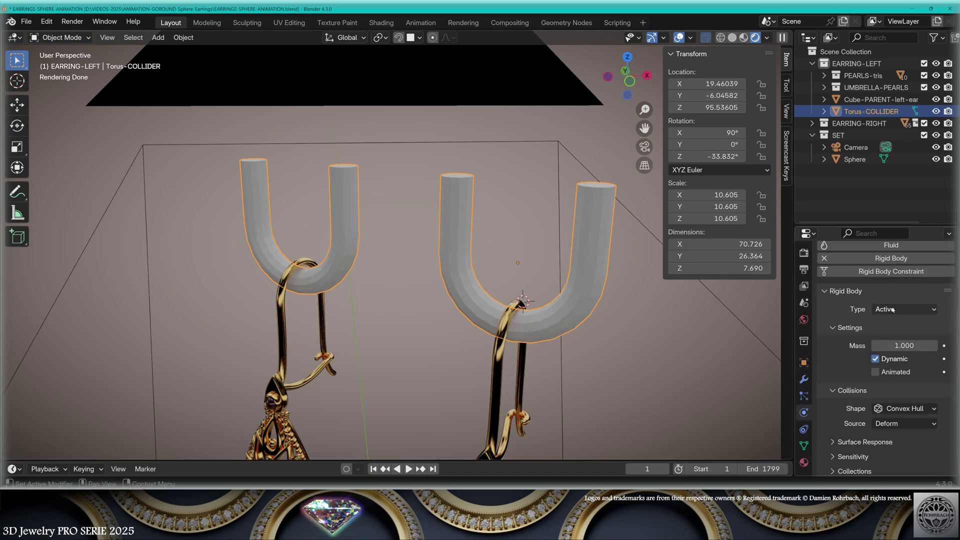
Make the rigid body Passive, expand its Sensitivity settings, and save the file.
click(895, 310)
click(893, 333)
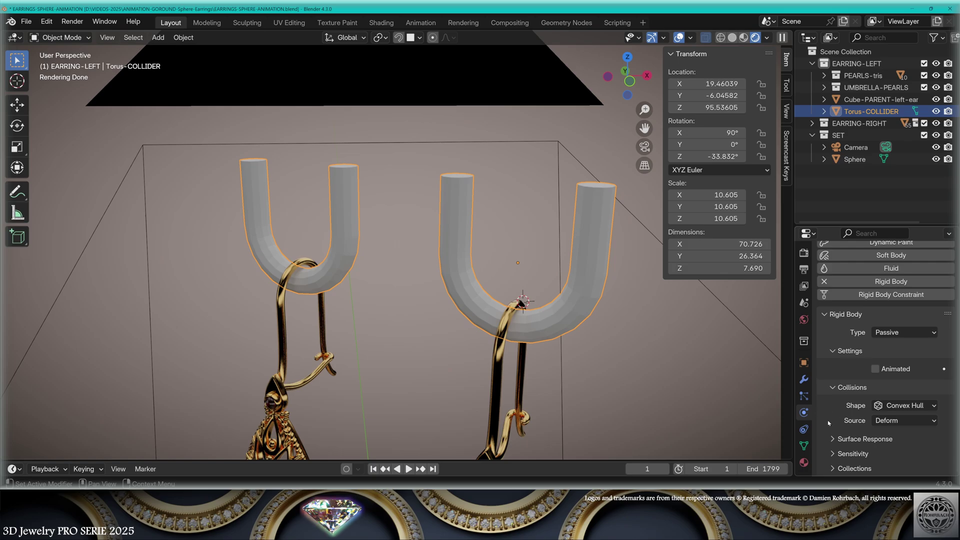
click(829, 454)
scroll(827, 428, down, 2)
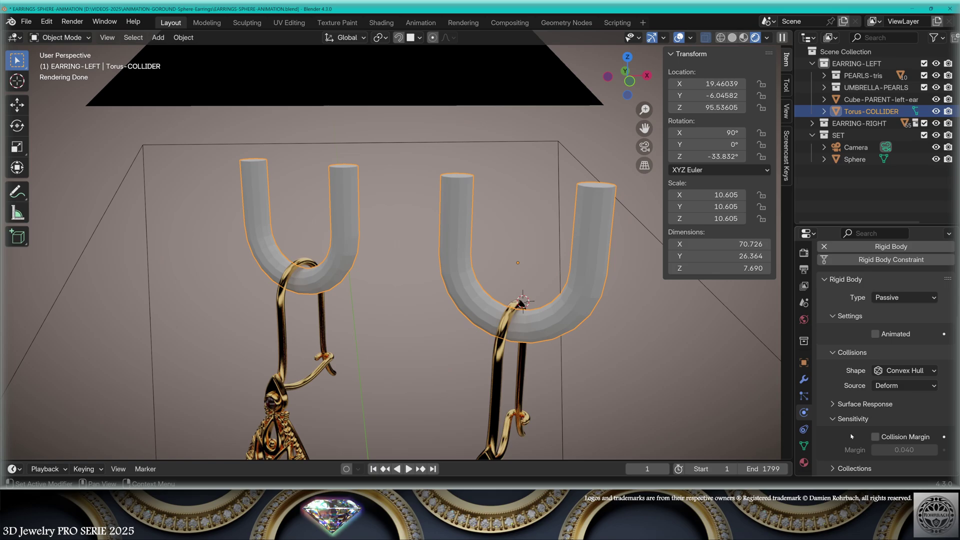
key(ctrl+s)
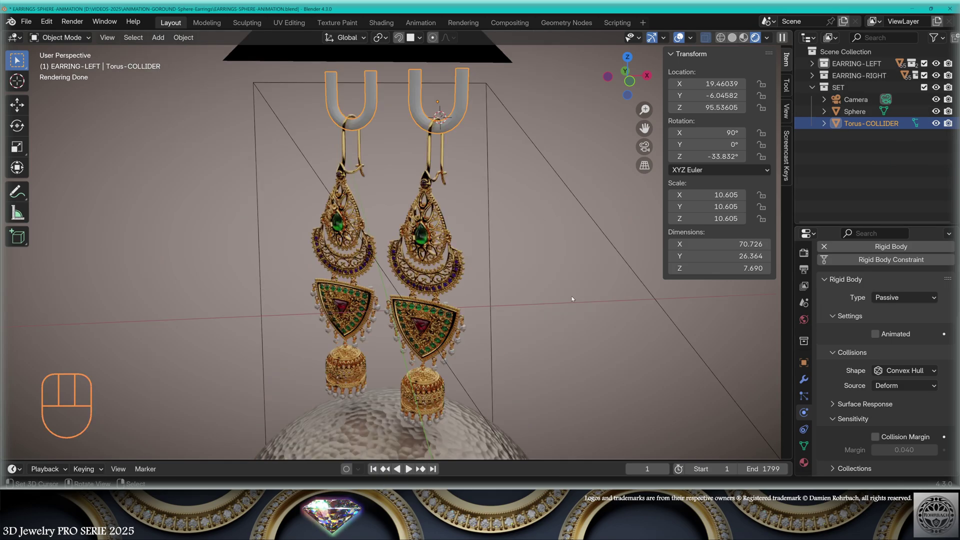
Select all EARRING-LEFT objects, with the triangle pendant as the active object.
click(851, 64)
right_click(849, 64)
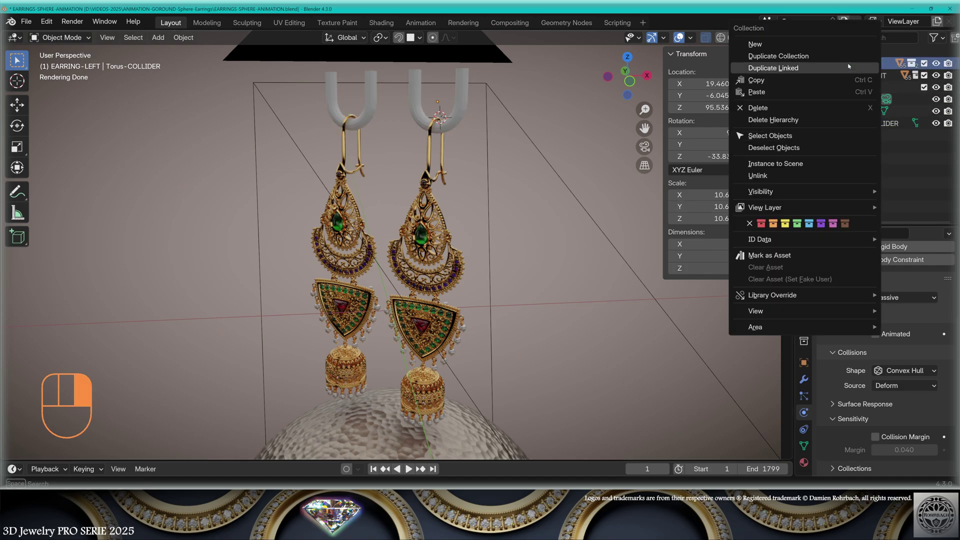
click(794, 137)
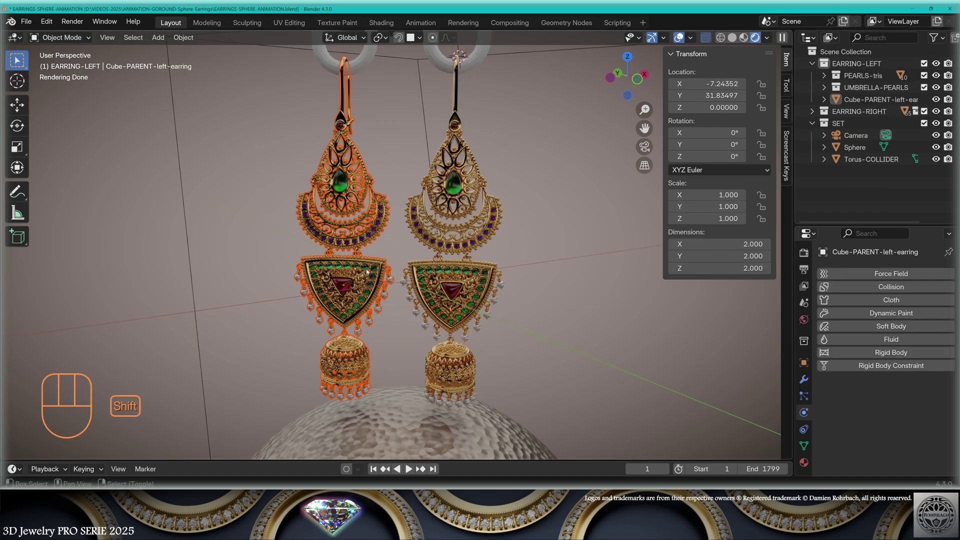
shift+click(367, 271)
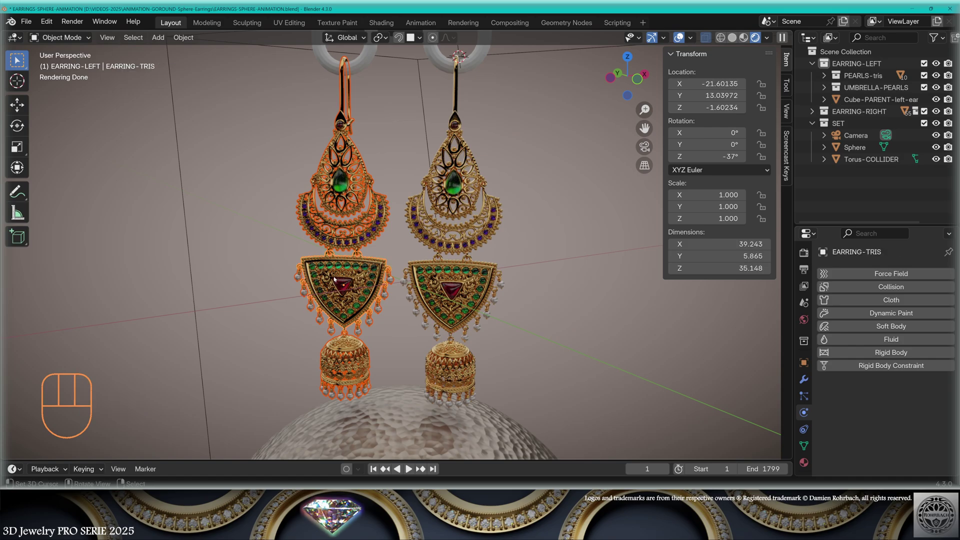
Give the triangle pendant a rigid body with Mesh collision shape.
click(887, 352)
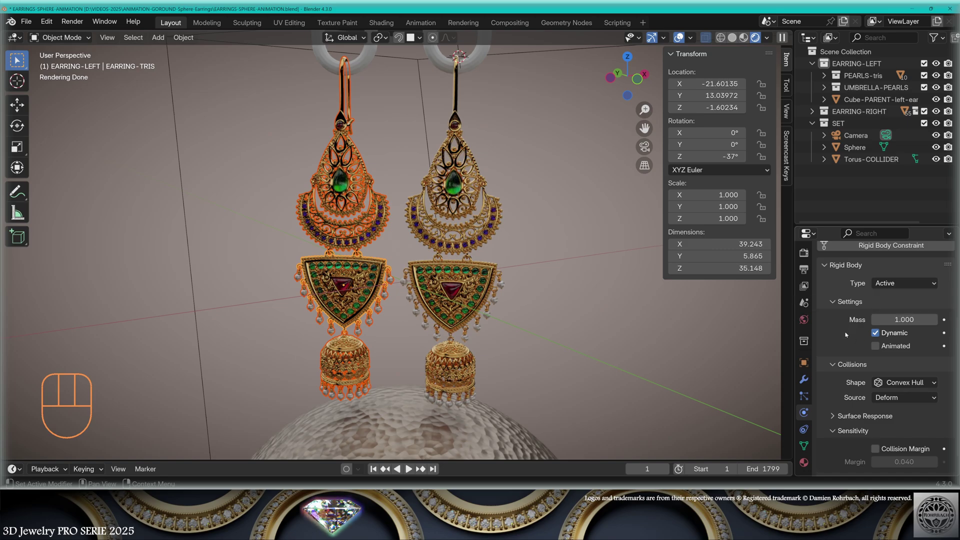
scroll(851, 348, down, 1)
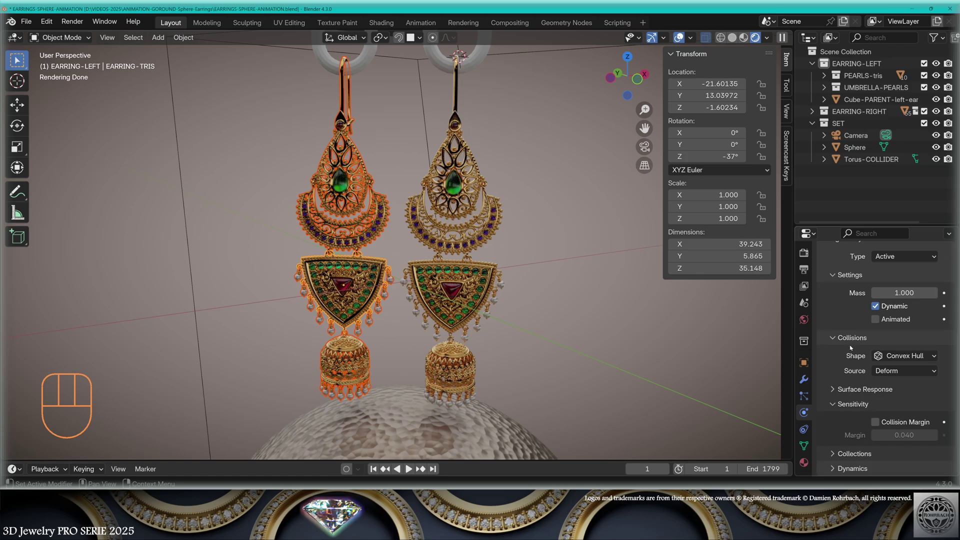
click(894, 358)
click(875, 448)
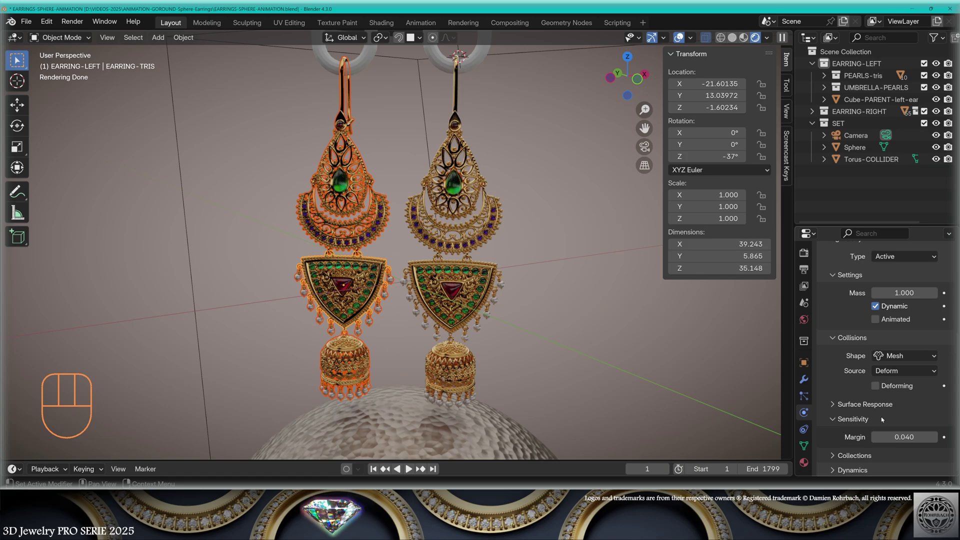
Copy the triangle pendant's rigid body settings to the selected left-earring pieces.
click(183, 37)
mouse_move(204, 362)
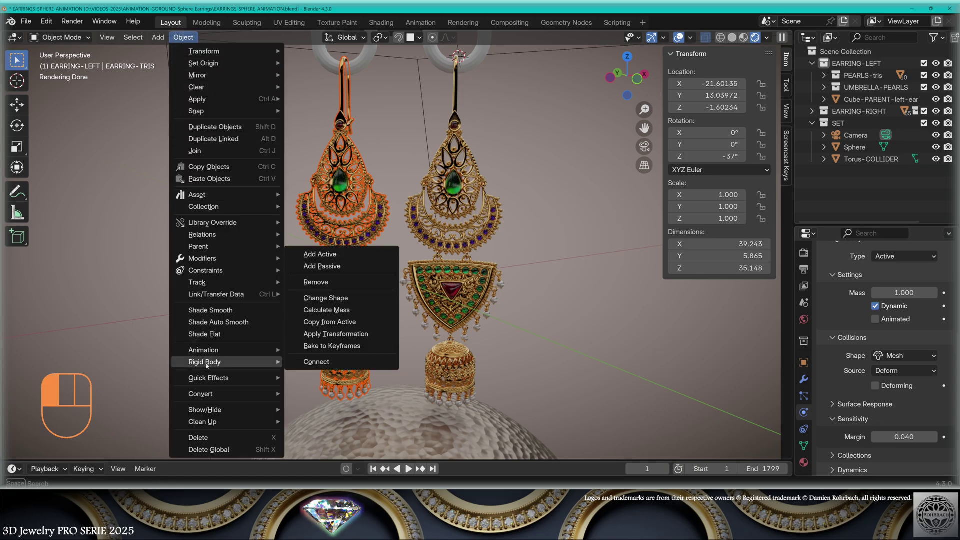
click(330, 322)
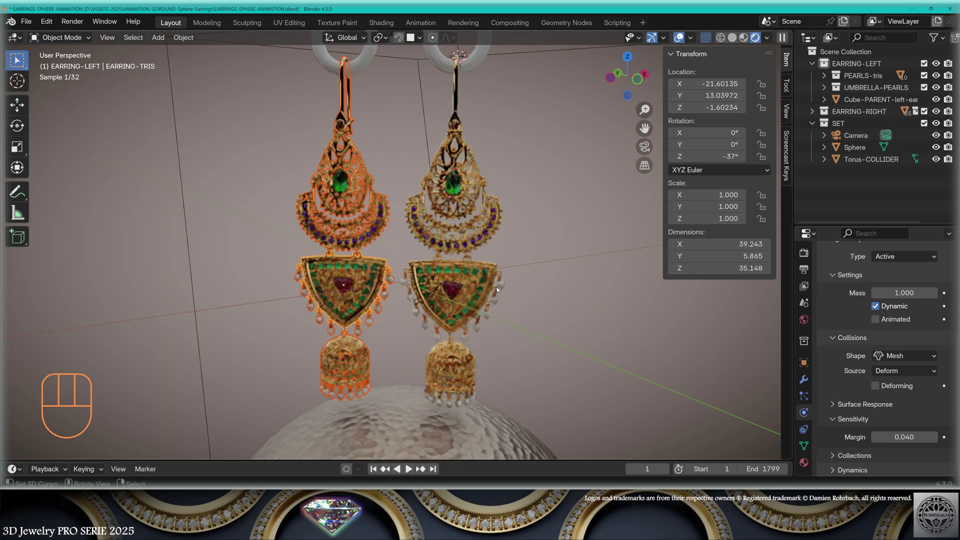
scroll(857, 253, up, 2)
scroll(858, 252, up, 3)
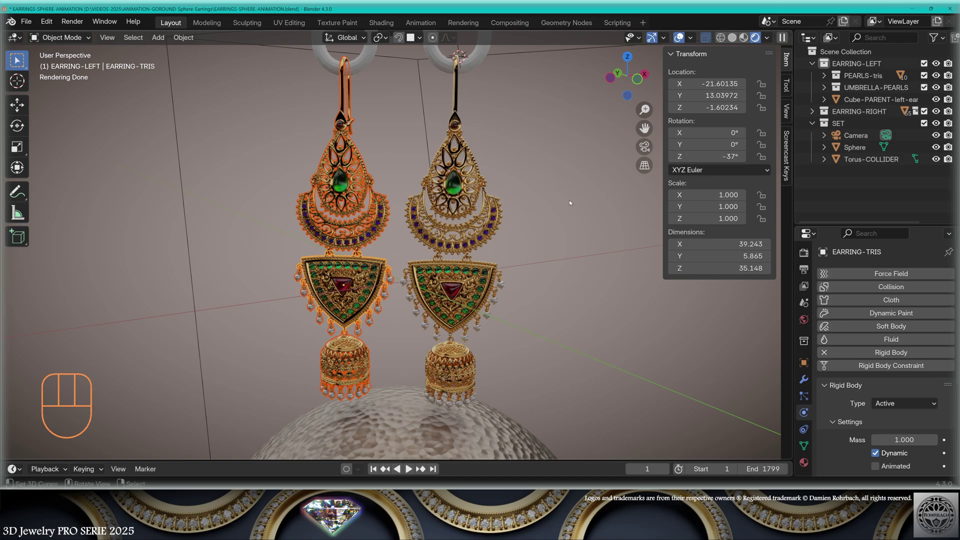
Apply the left earring's rotation, then raise it about 7 units on Z in camera view.
key(ctrl+a)
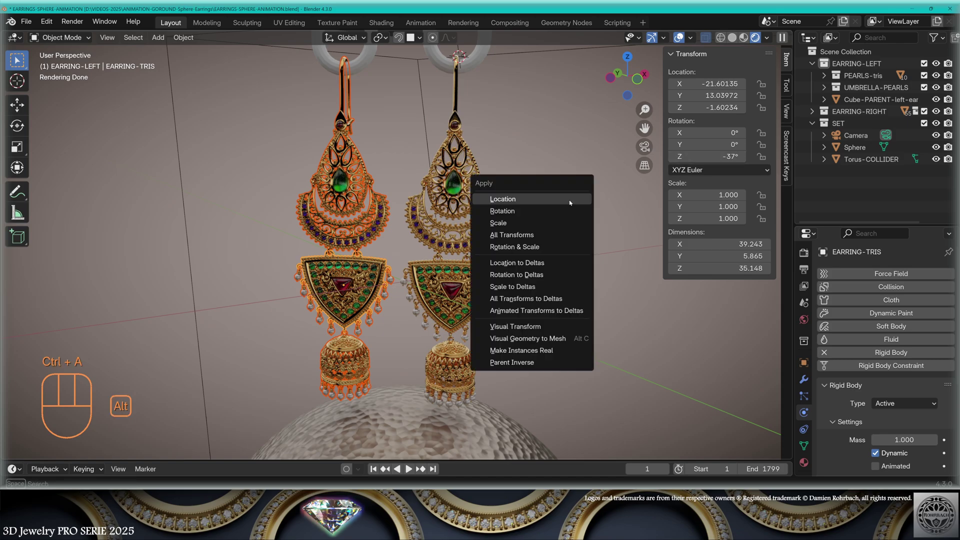
click(517, 211)
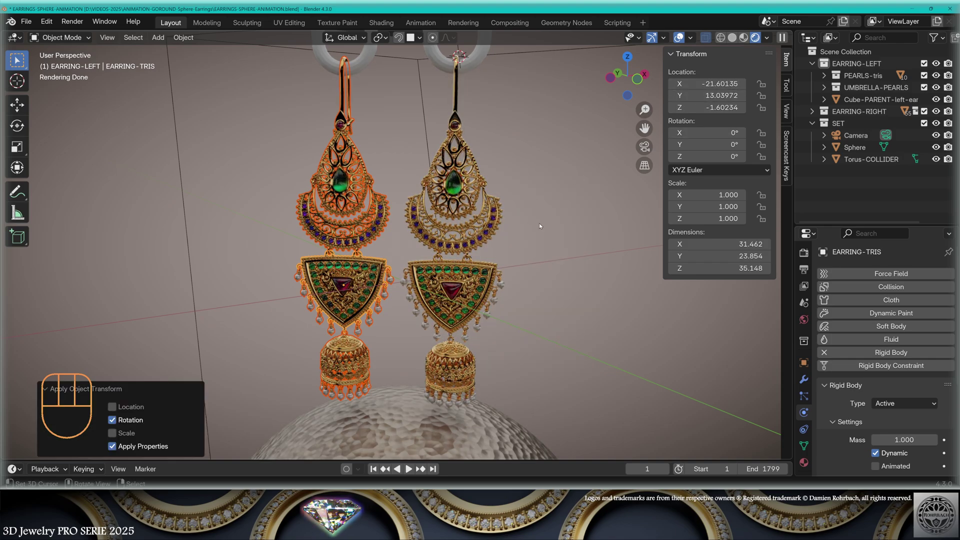
key(KP_0)
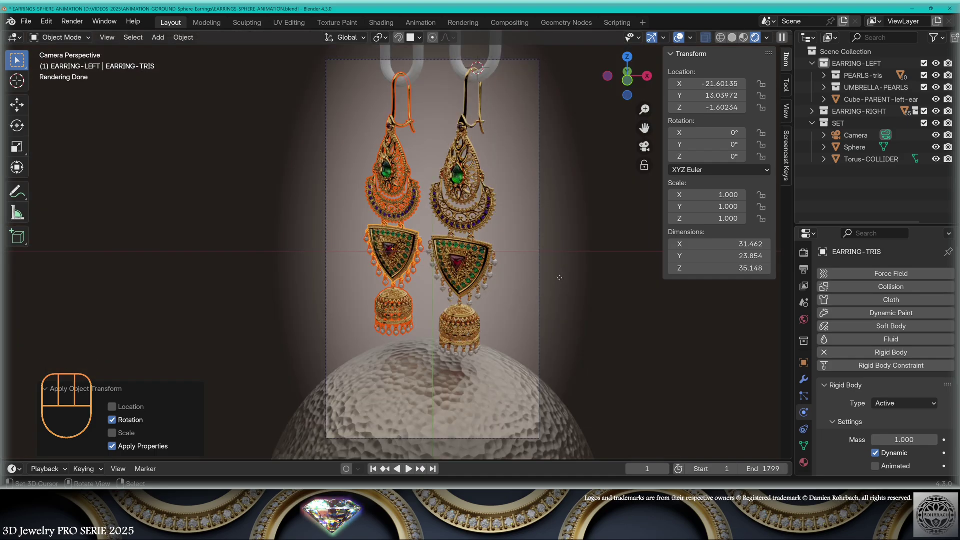
key(g)
key(z)
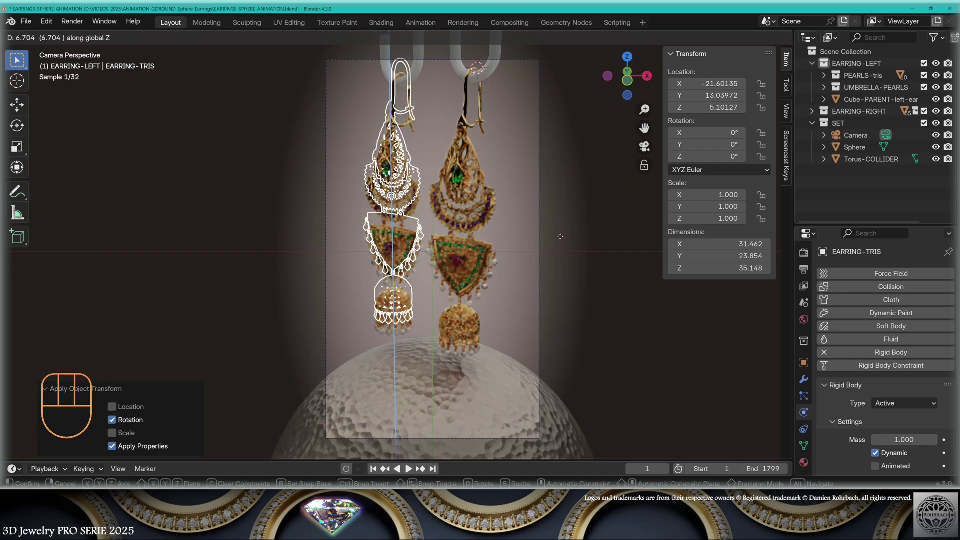
click(630, 287)
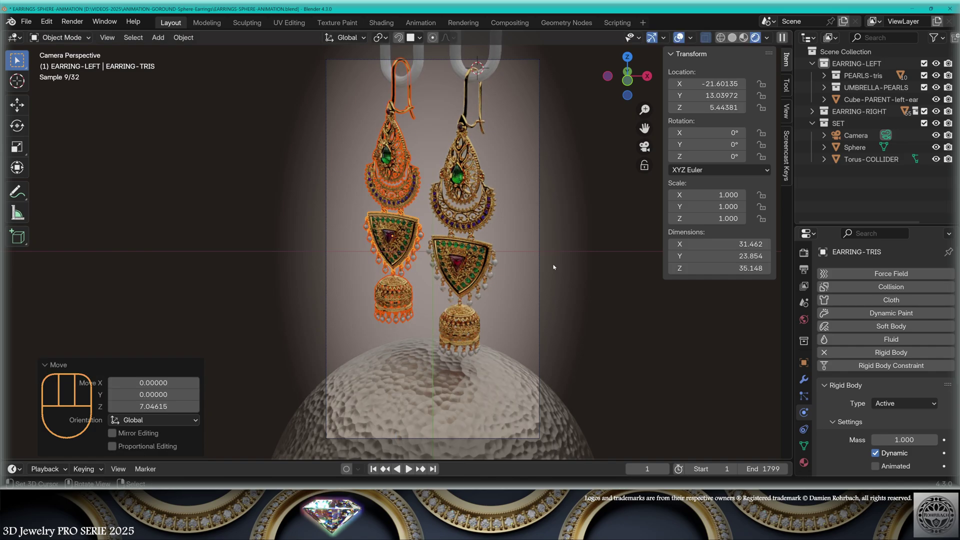
Select the EARRING-RIGHT parts, add a rigid body, and copy it across the pieces.
right_click(844, 114)
click(758, 137)
shift+click(478, 165)
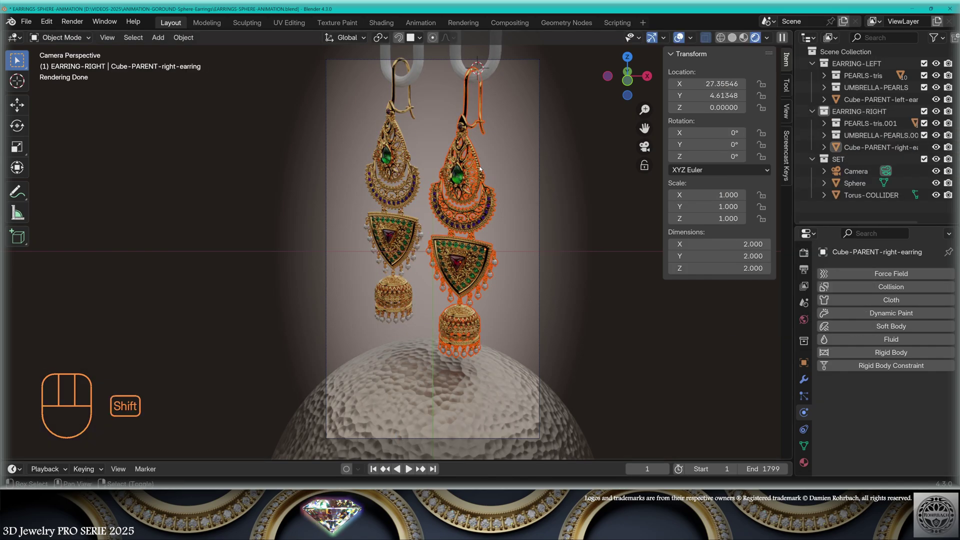
click(891, 352)
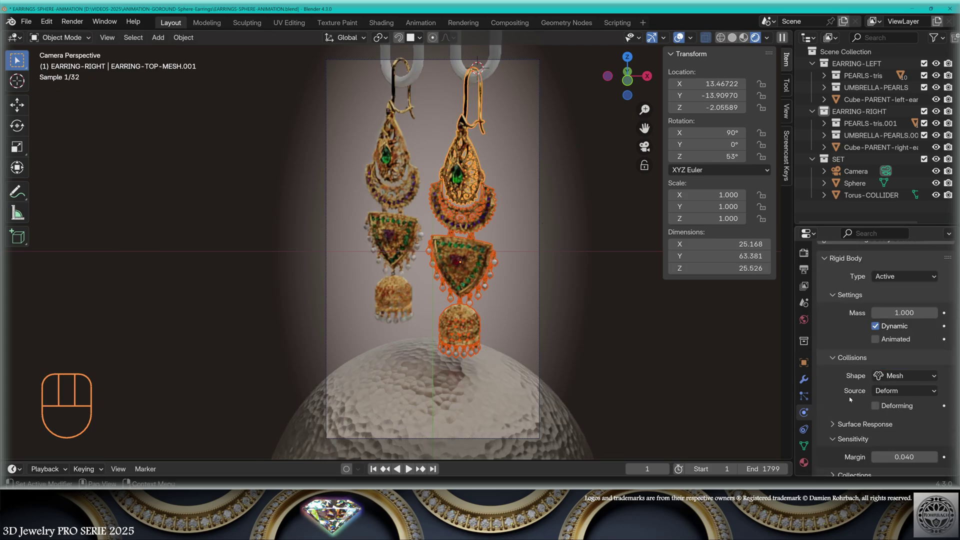
click(184, 37)
mouse_move(205, 363)
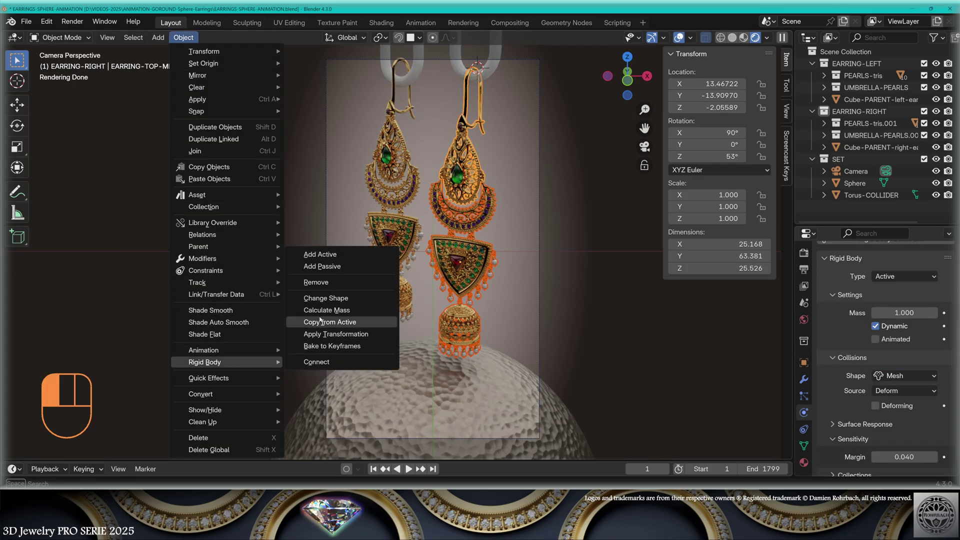
click(331, 322)
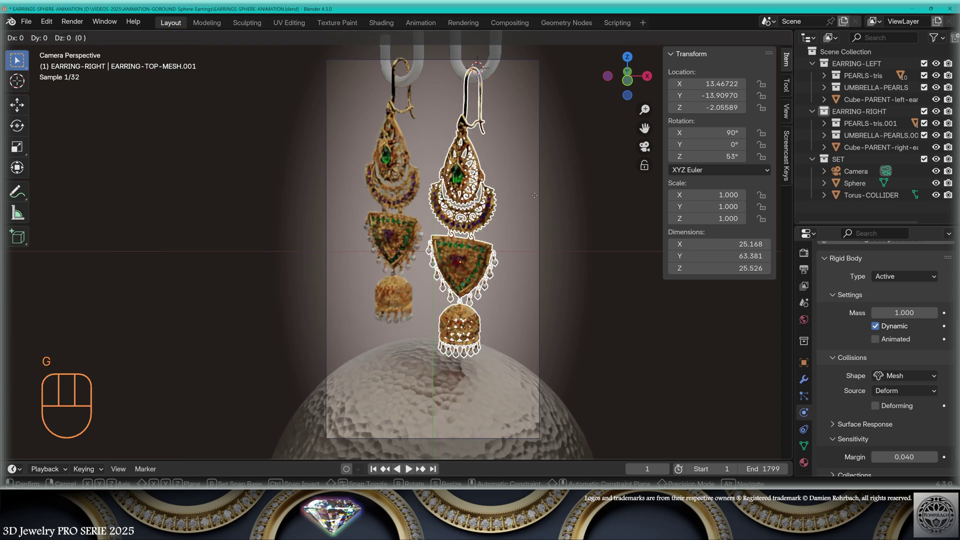
Raise the right earring about 6.7 units on Z and apply its rotation.
key(g)
key(z)
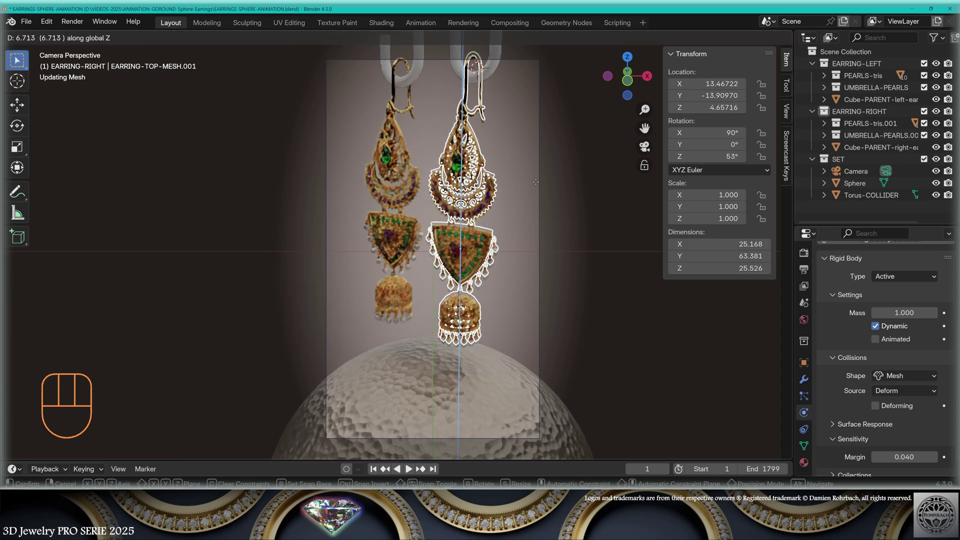
click(536, 182)
key(ctrl+a)
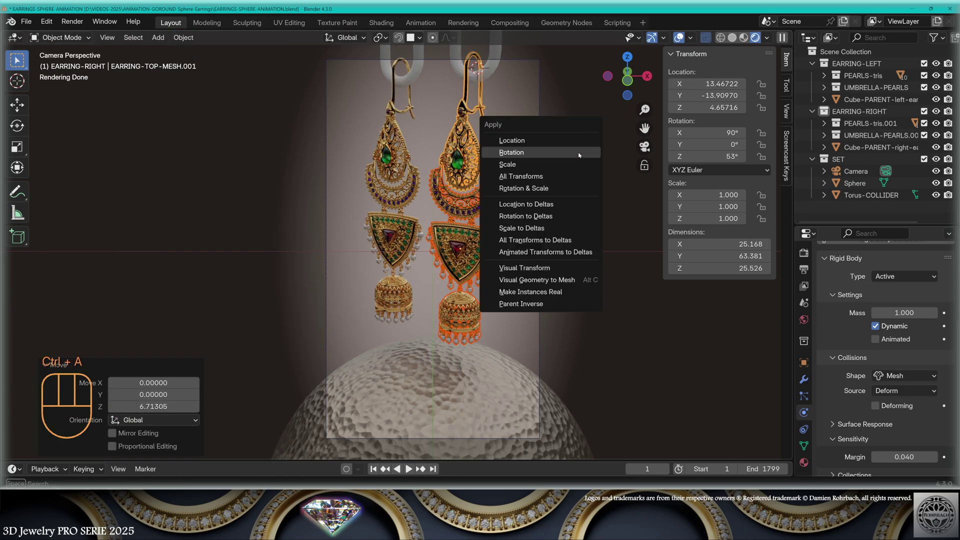
click(512, 153)
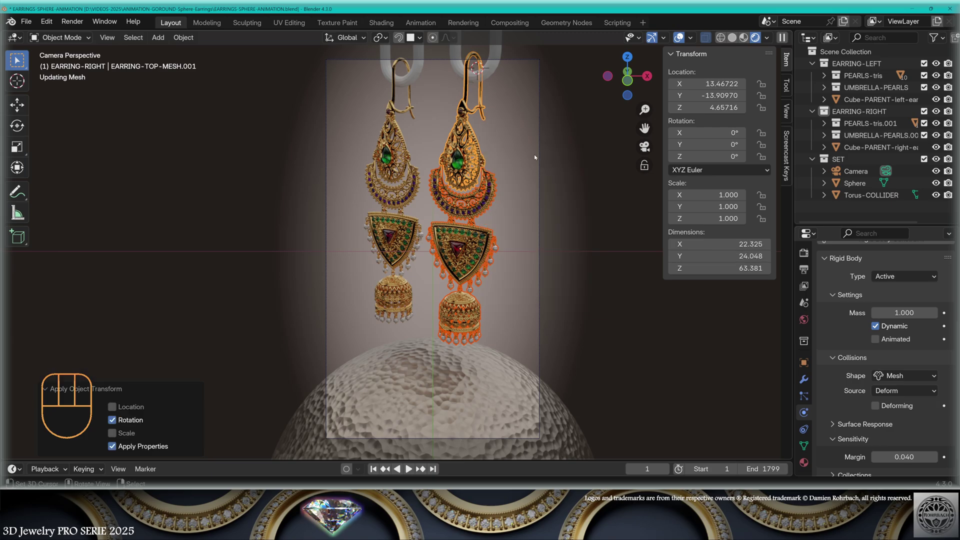
Apply all transforms to Torus-COLLIDER: zero location and rotation, scale 1.
click(501, 53)
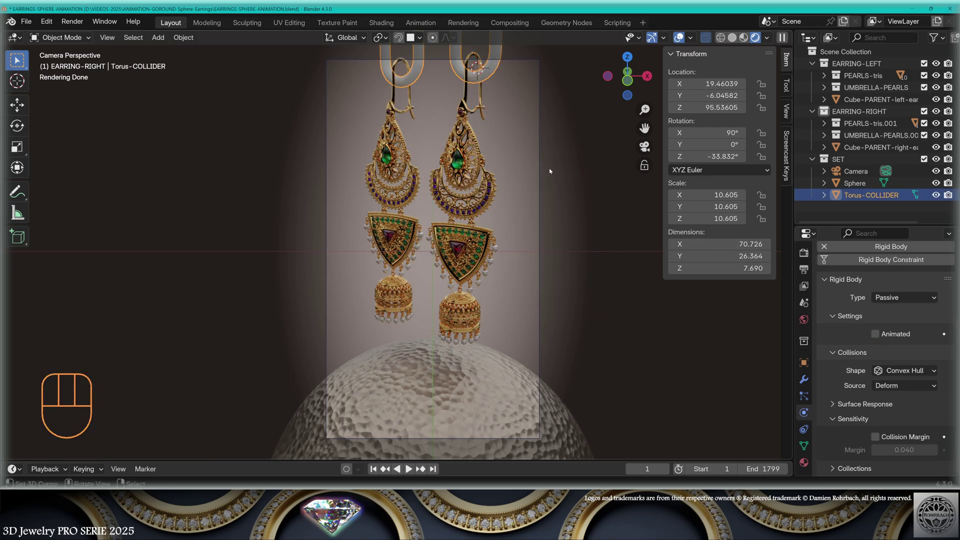
shift+middle_drag(575, 146, 553, 233)
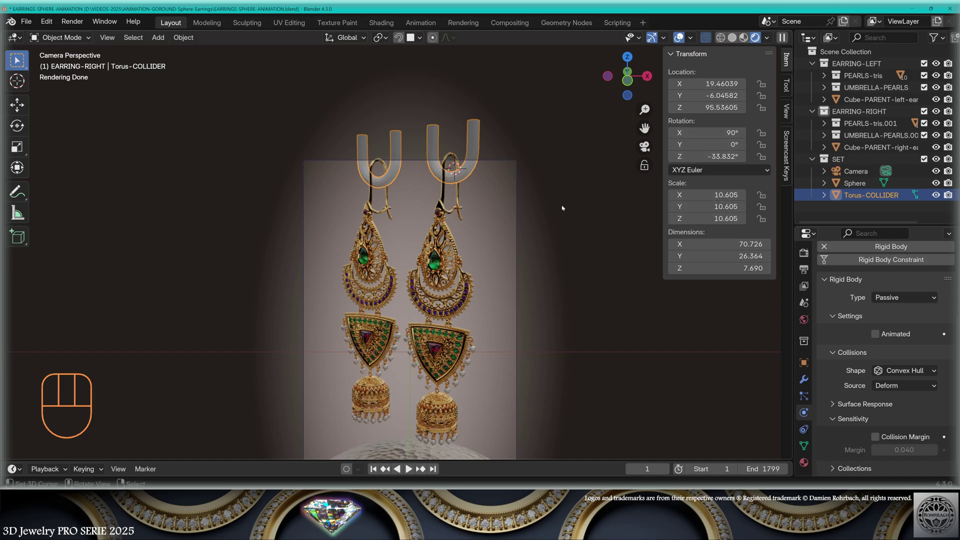
key(ctrl)
key(ctrl+a)
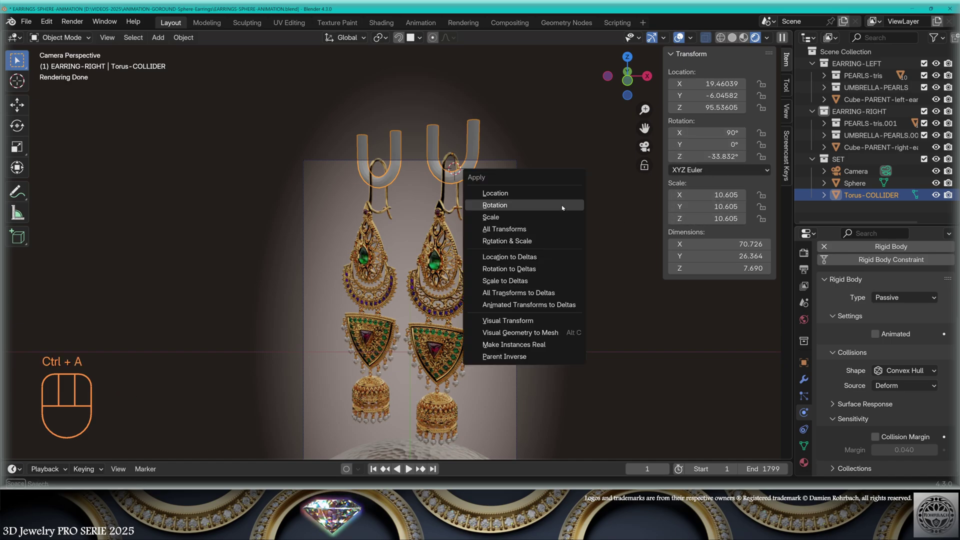
click(542, 228)
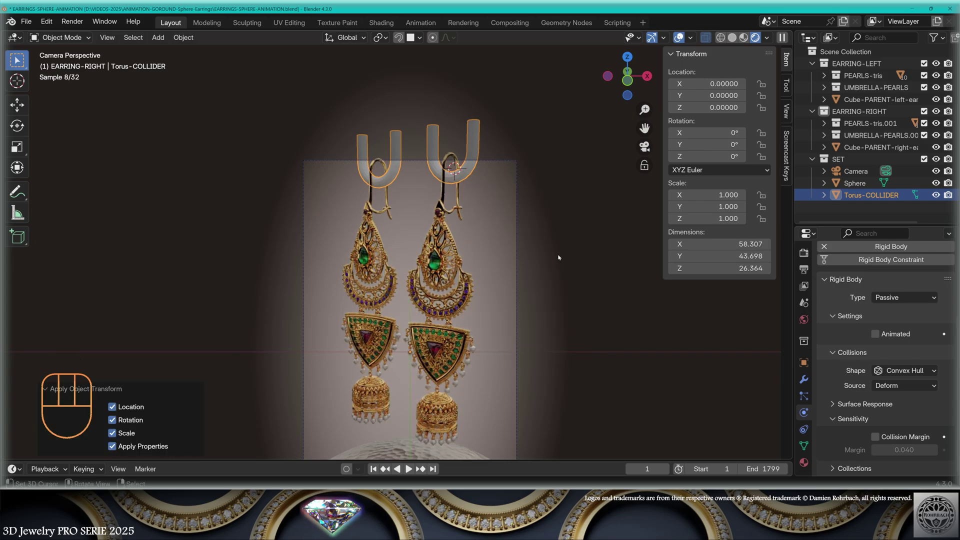
scroll(548, 229, up, 1)
scroll(556, 225, up, 1)
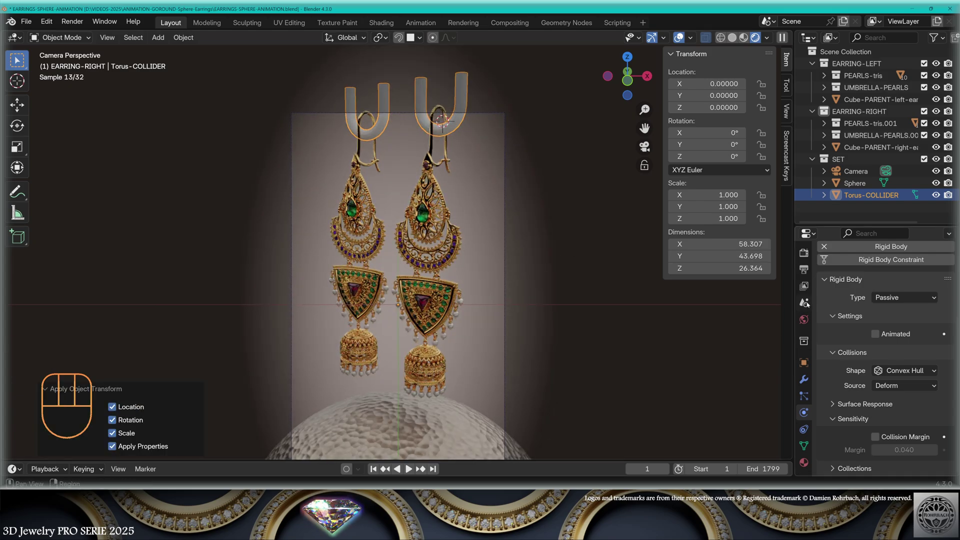
Show the Scene properties and expand the Rigid Body World cache (frames 1–250).
click(804, 303)
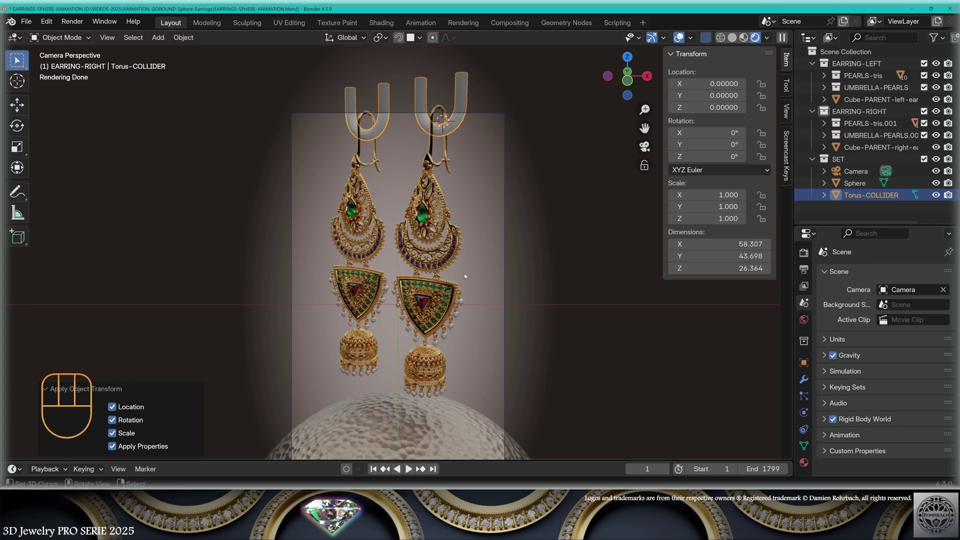
click(827, 419)
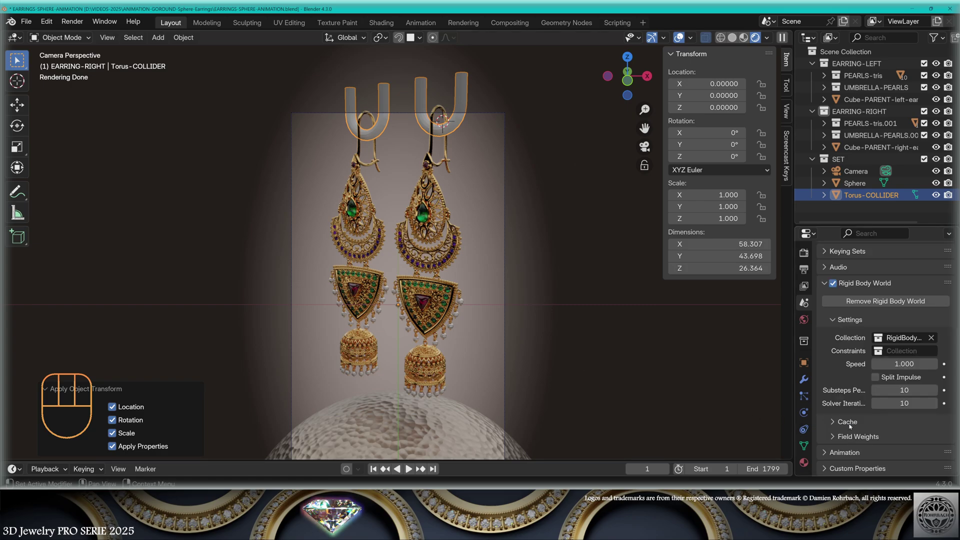
scroll(846, 362, down, 3)
scroll(846, 361, down, 2)
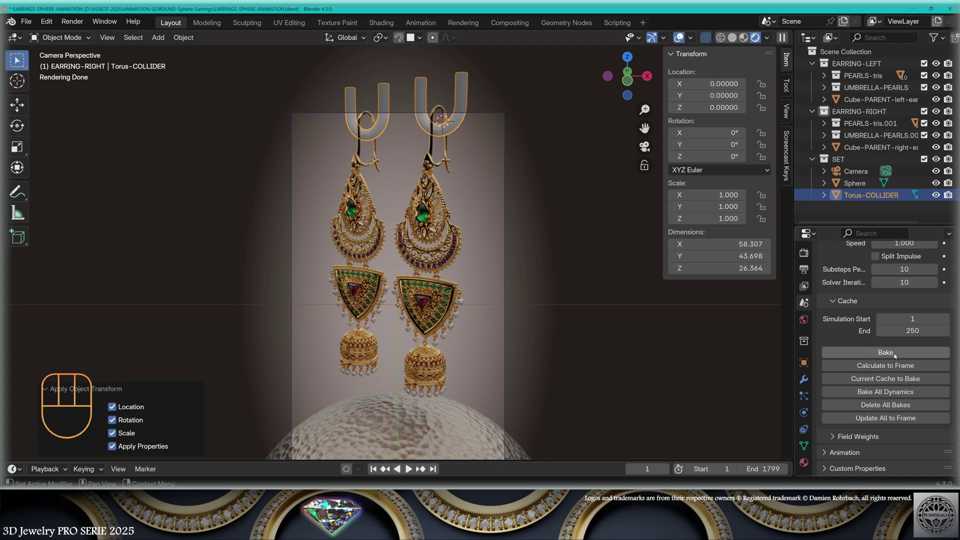
Bake the rigid body simulation to 250 cached frames, saving the file before rebaking.
click(840, 352)
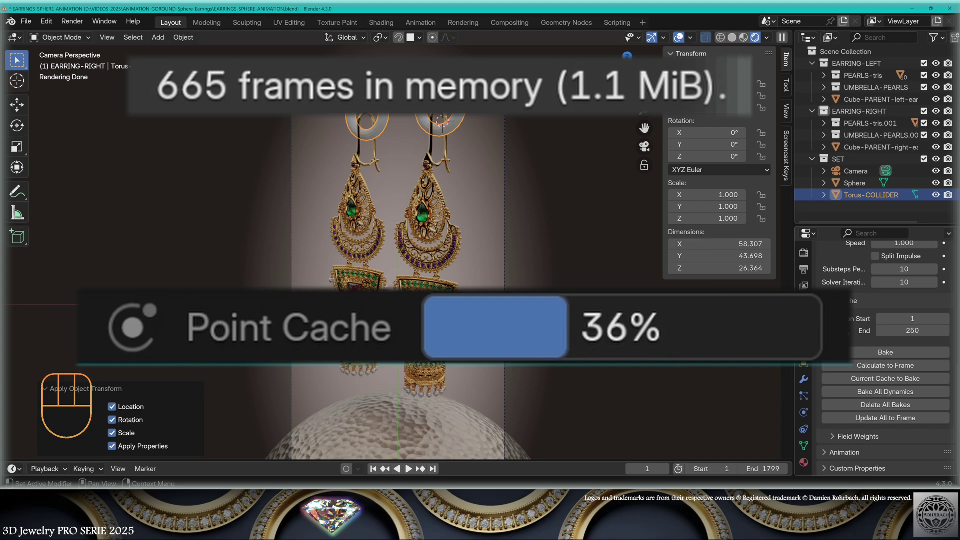
key(ctrl+s)
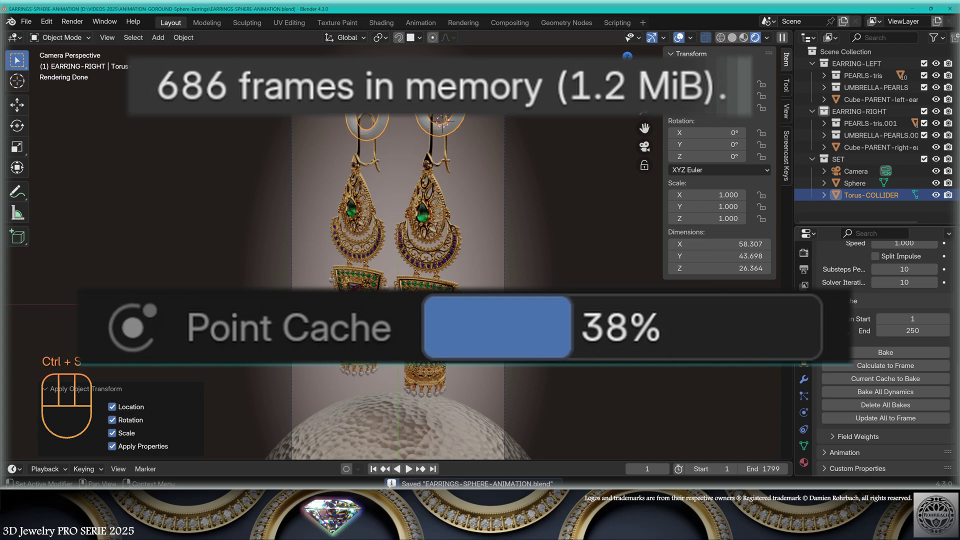
click(898, 351)
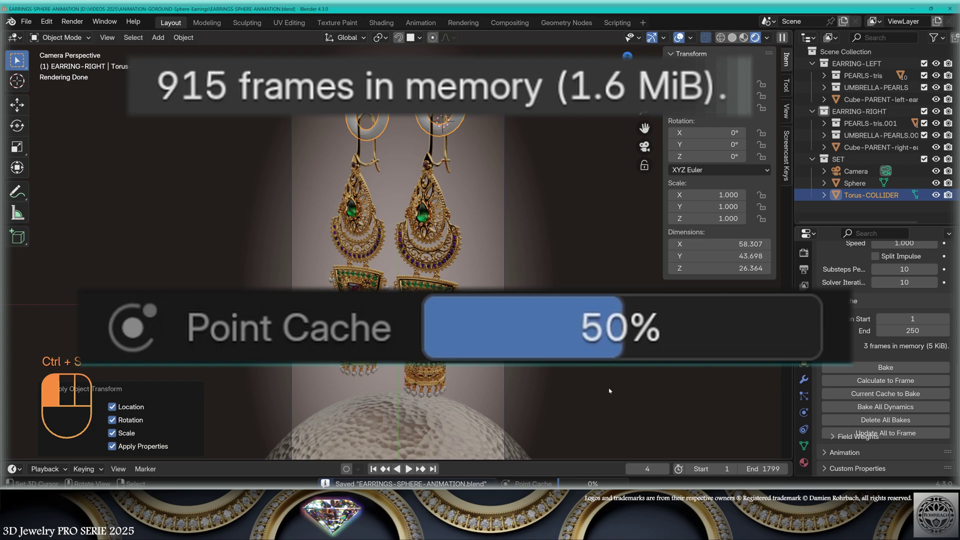
key(Escape)
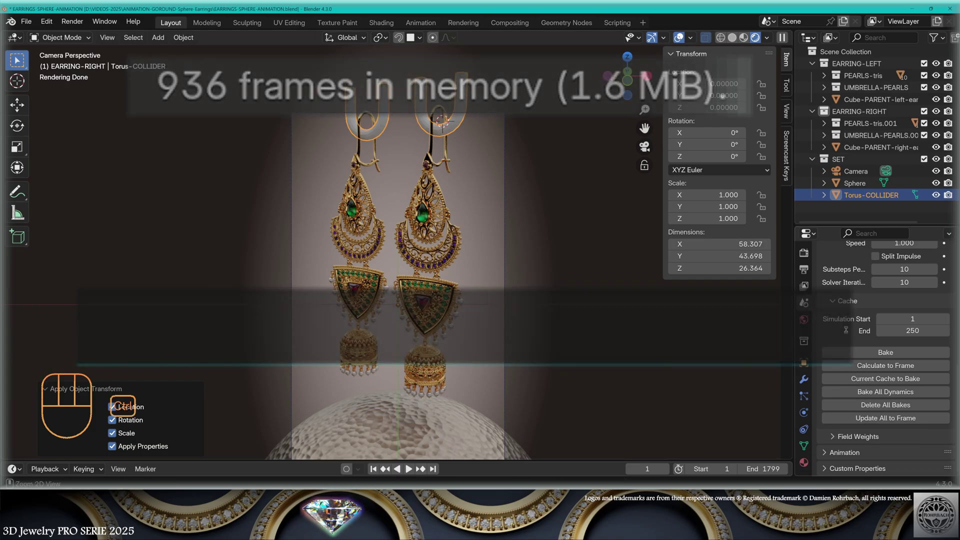
key(ctrl+s)
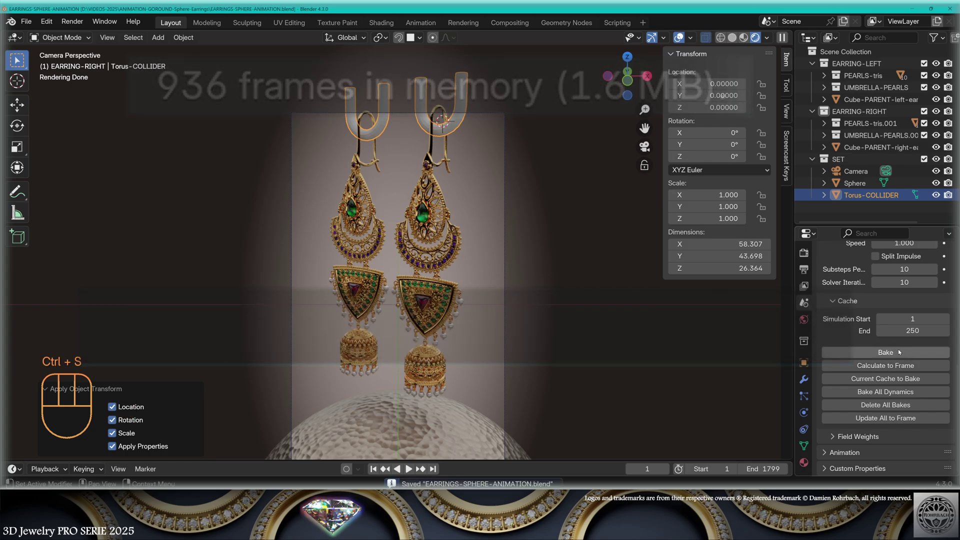
click(831, 352)
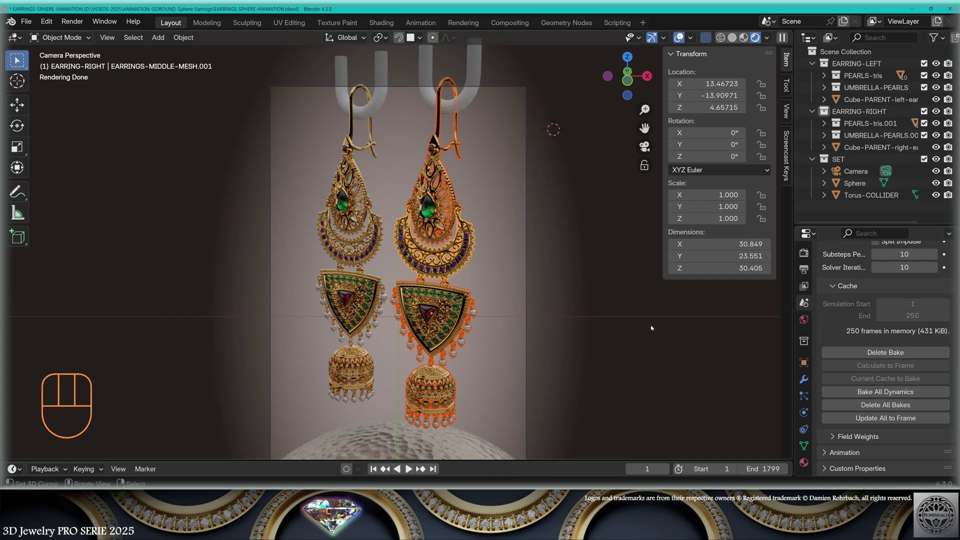
Save EARRINGS-SPHERE-ANIMATION.blend with Ctrl+S.
key(ctrl)
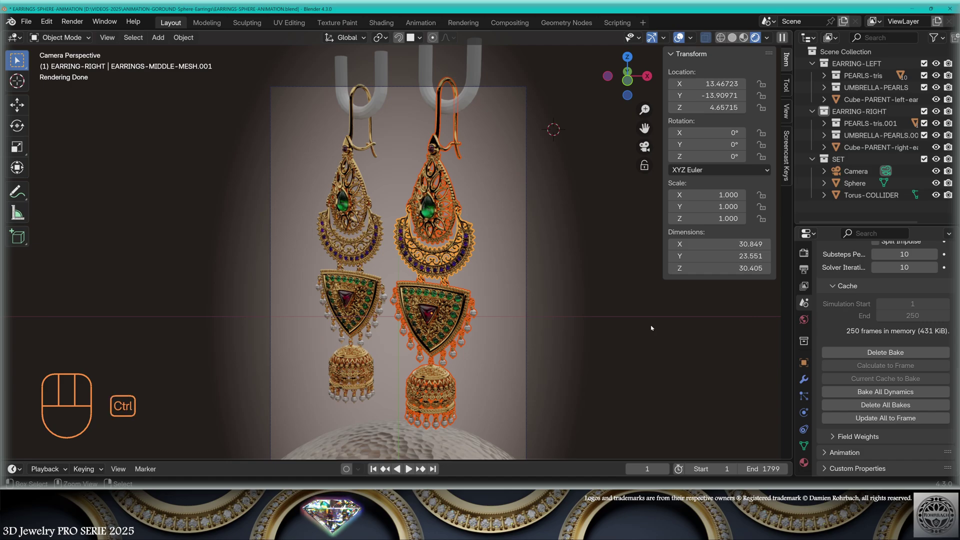
key(ctrl+s)
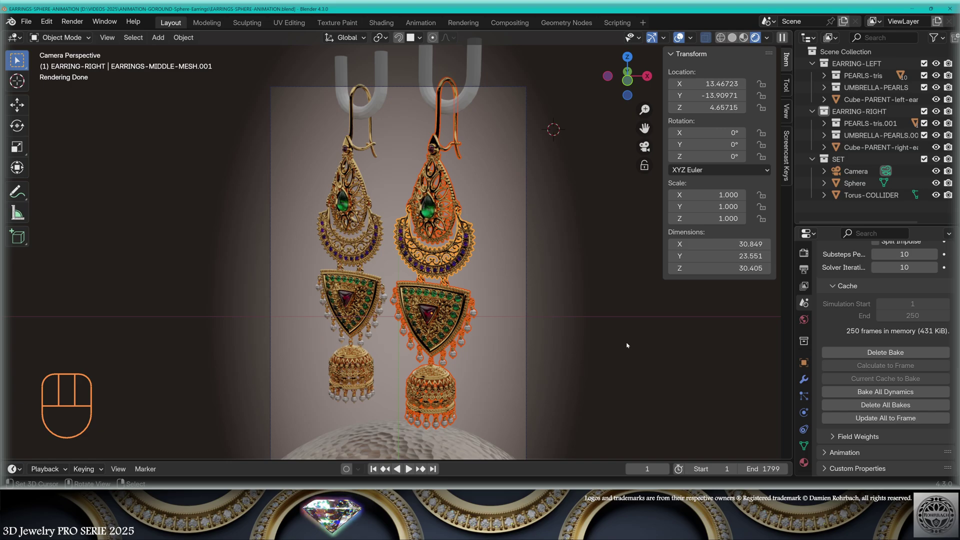
key(space)
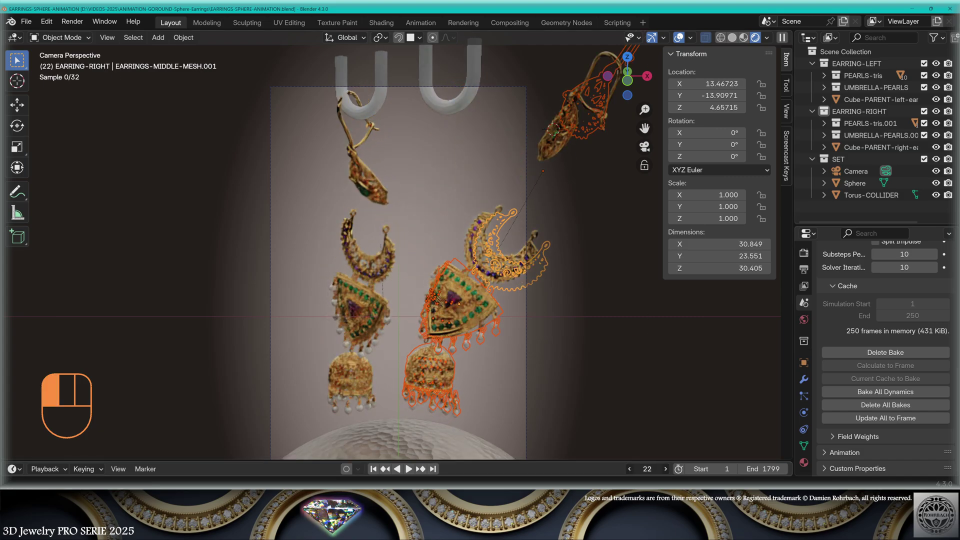
key(shift+Left)
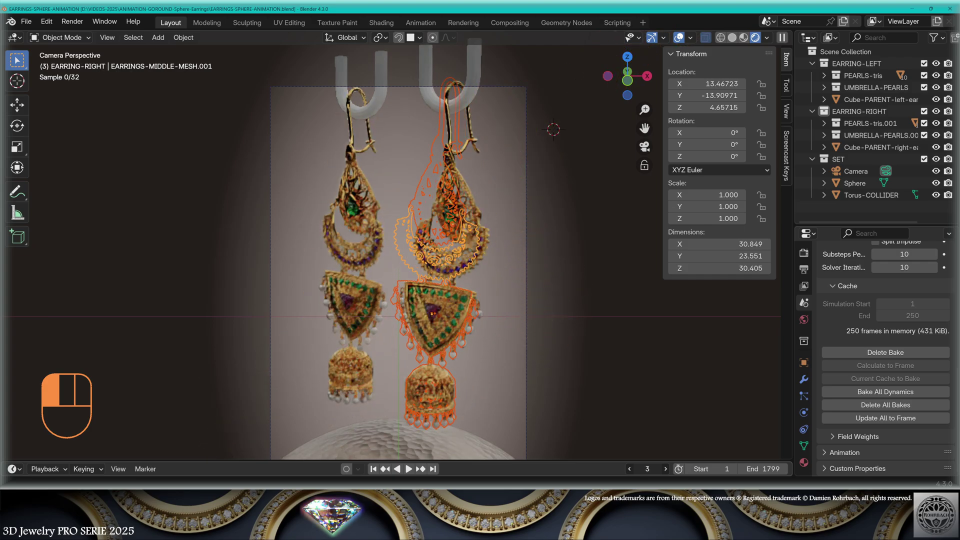
key(space)
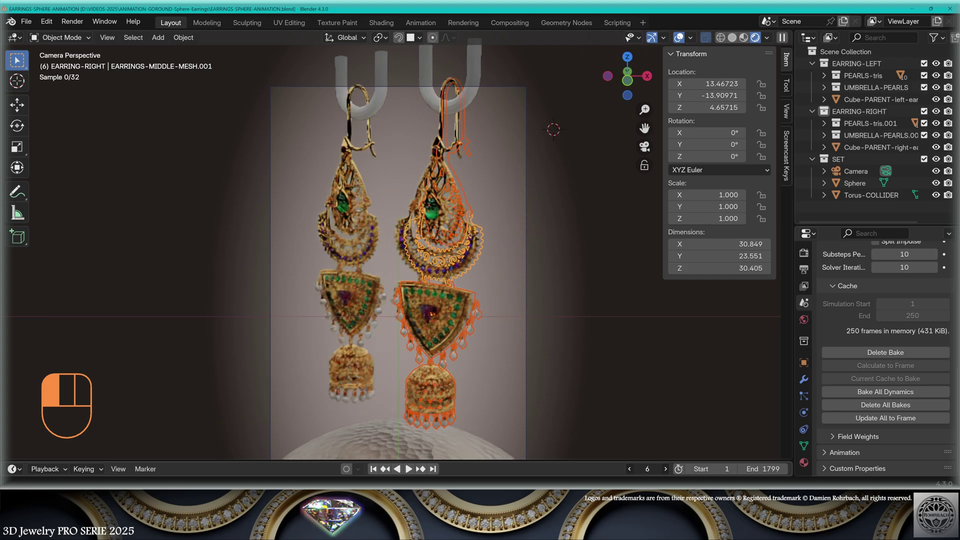
key(shift+ctrl+space)
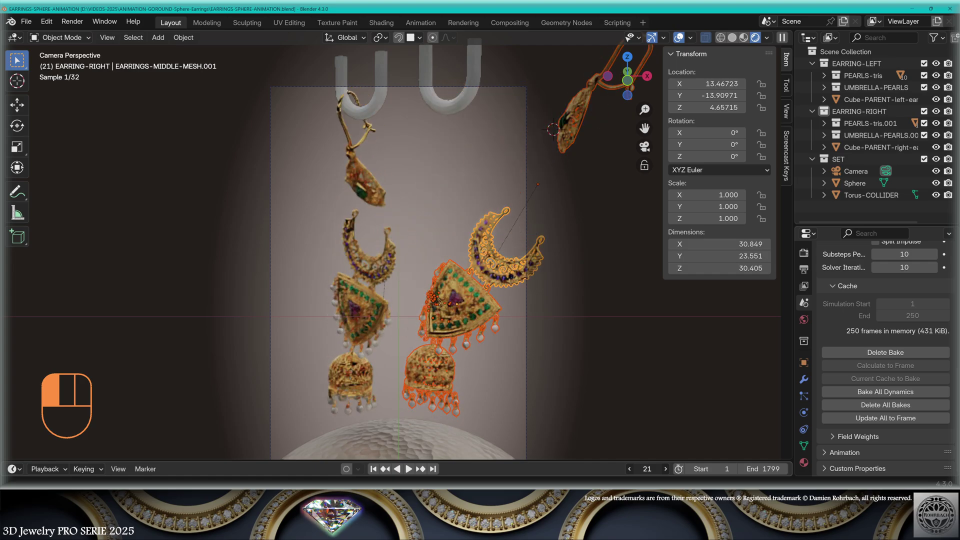
scroll(508, 203, up, 4)
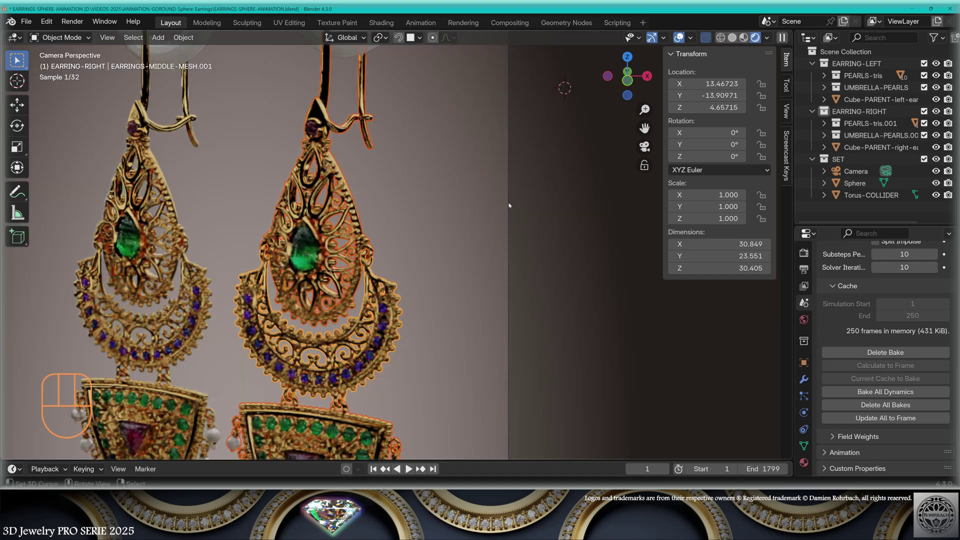
scroll(452, 263, up, 4)
scroll(447, 267, up, 4)
mouse_move(447, 268)
middle_down()
mouse_move(496, 238)
mouse_move(528, 258)
mouse_move(505, 264)
middle_up()
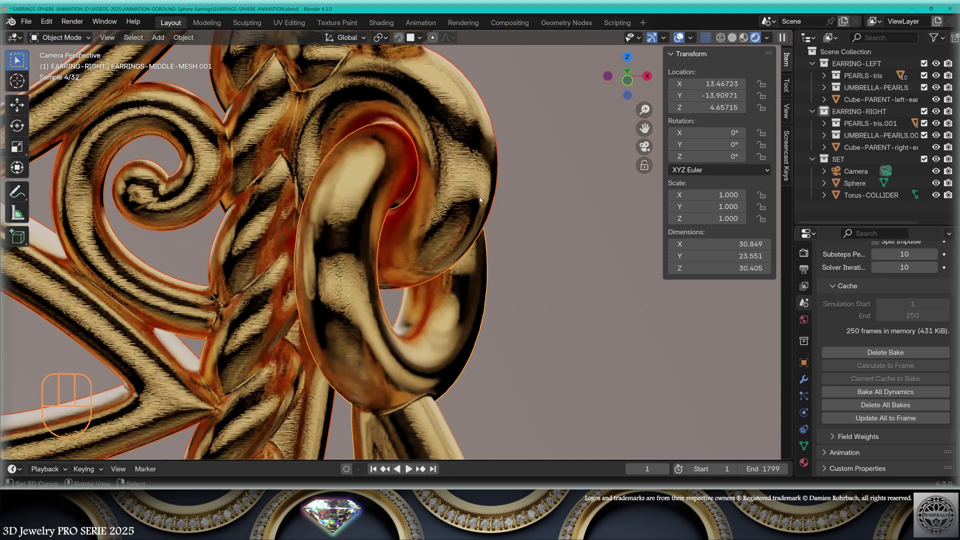
scroll(411, 183, up, 3)
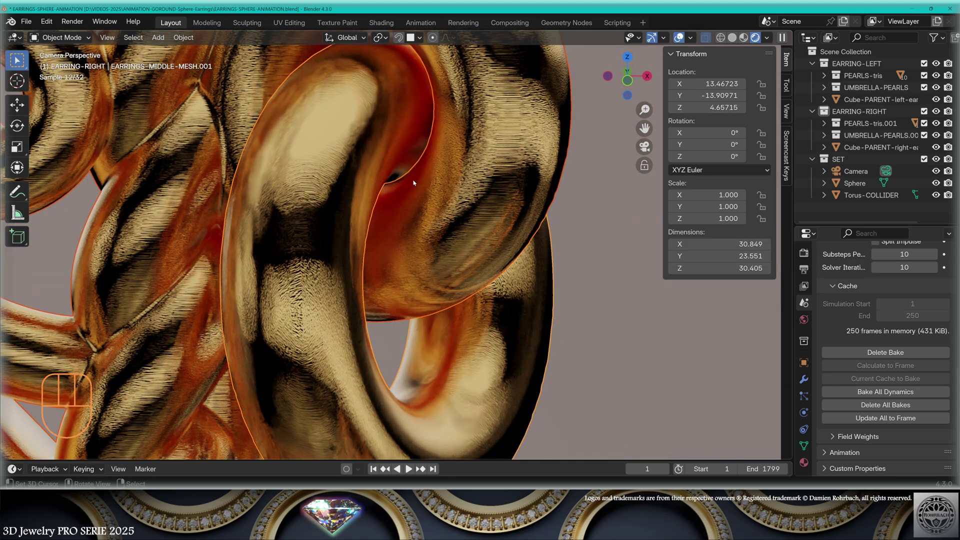
click(408, 470)
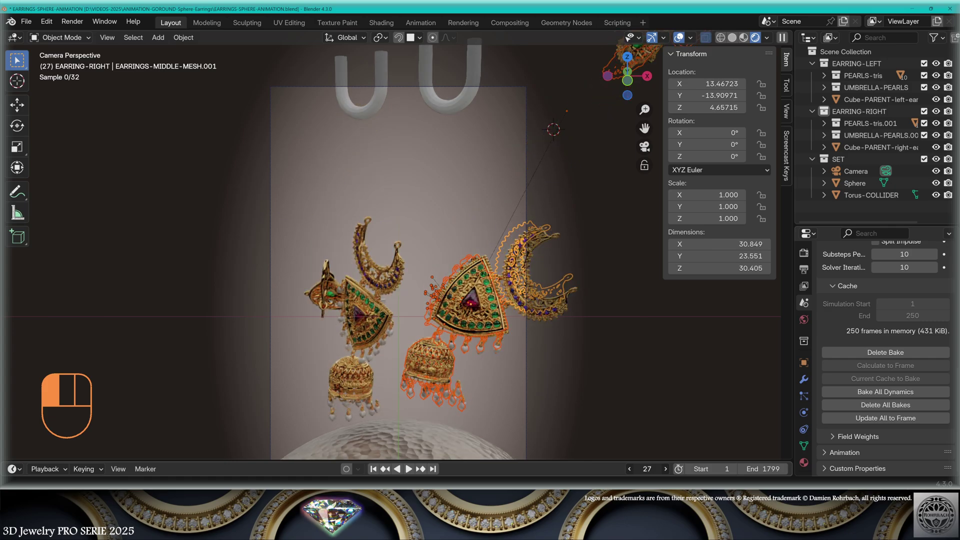
key(Escape)
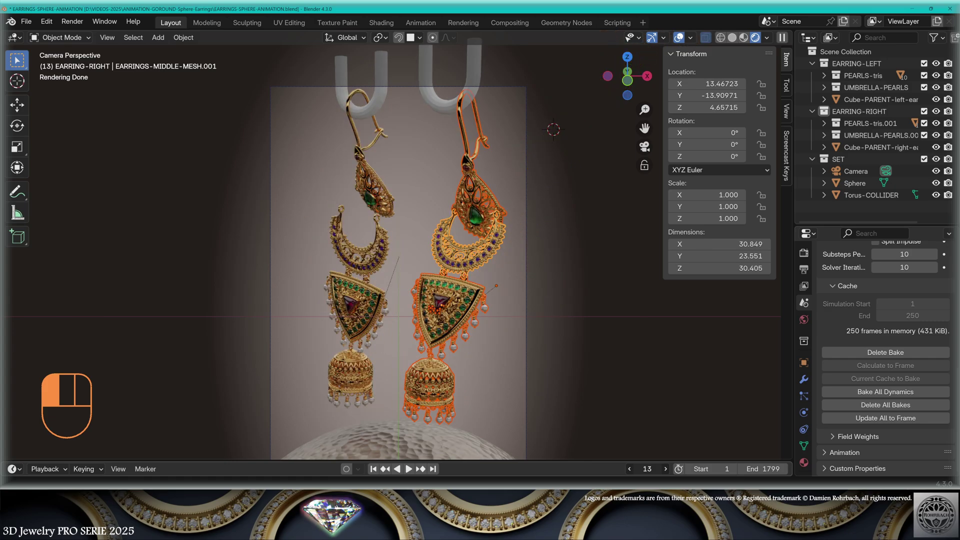
key(shift+Left)
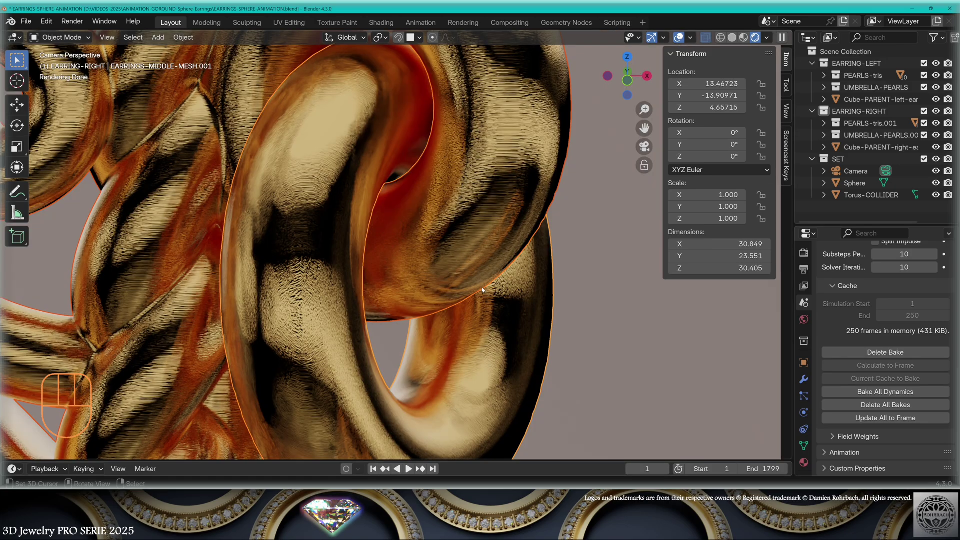
Save the project and scrub the timeline from about frame 485 to 1727 to review the swinging.
key(ctrl+s)
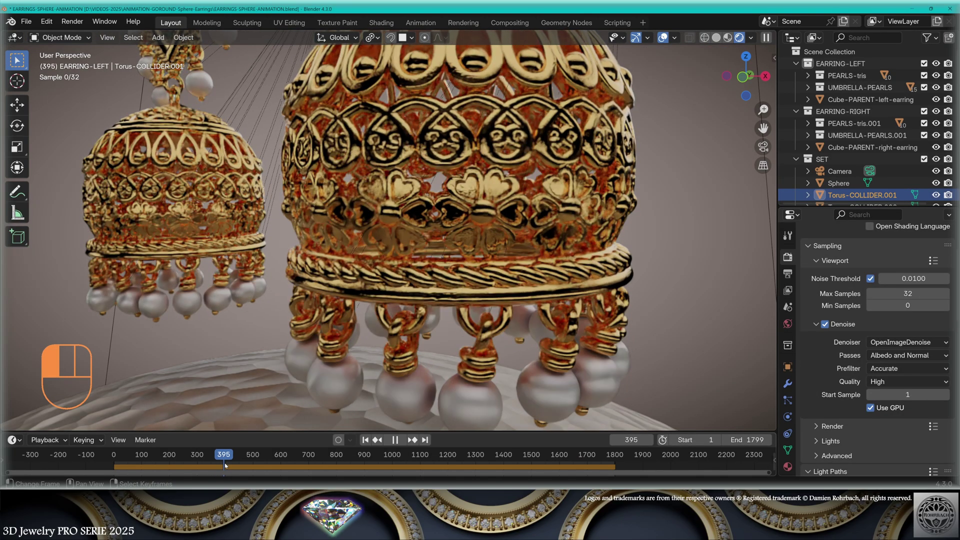
mouse_move(250, 466)
mouse_down()
mouse_move(609, 460)
mouse_move(406, 472)
mouse_up()
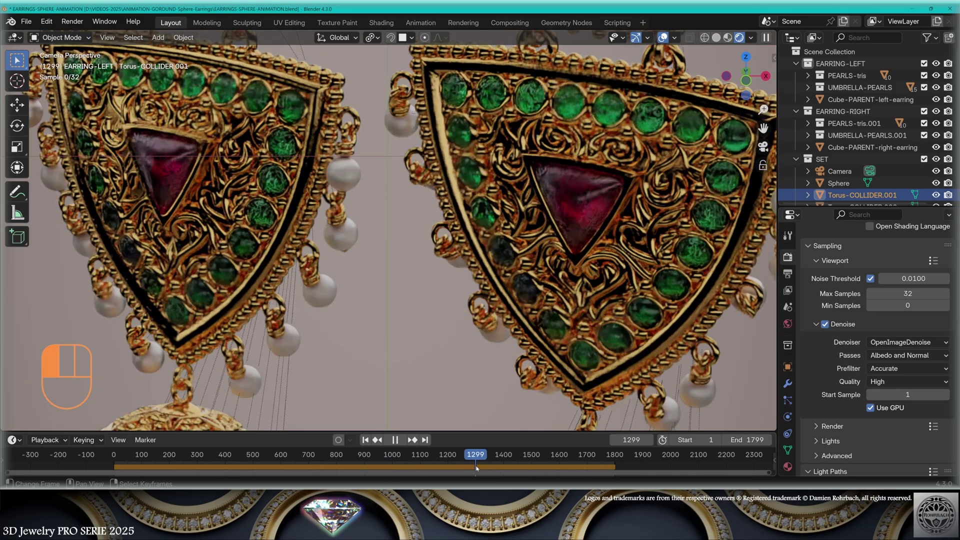
drag(407, 471, 589, 464)
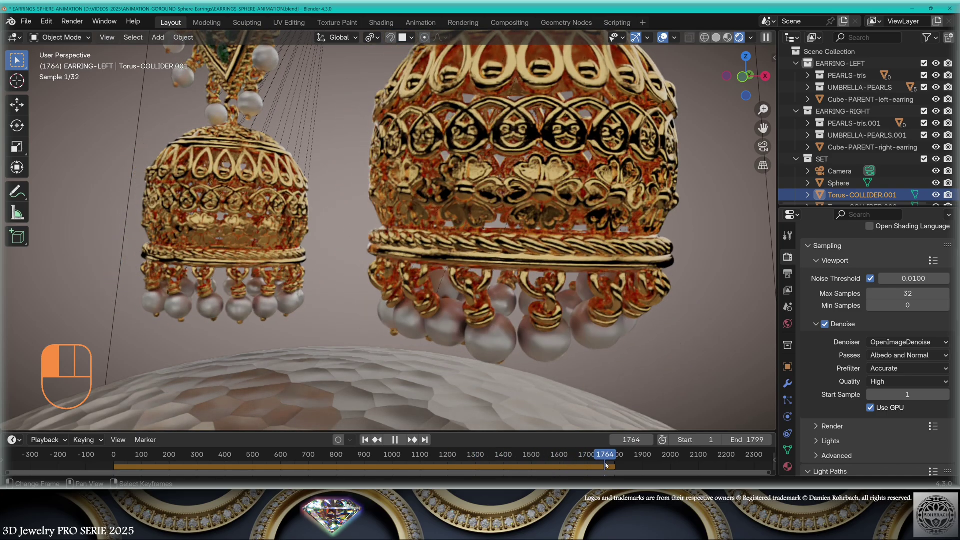
mouse_move(589, 464)
mouse_down()
mouse_move(177, 465)
mouse_move(494, 465)
mouse_move(389, 468)
mouse_up()
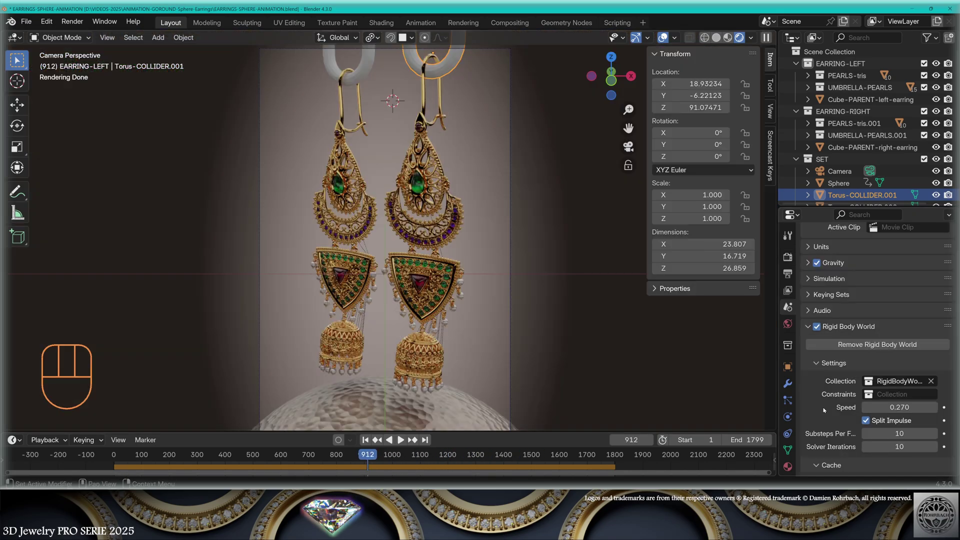
scroll(825, 327, down, 2)
scroll(825, 327, down, 2)
scroll(827, 327, down, 3)
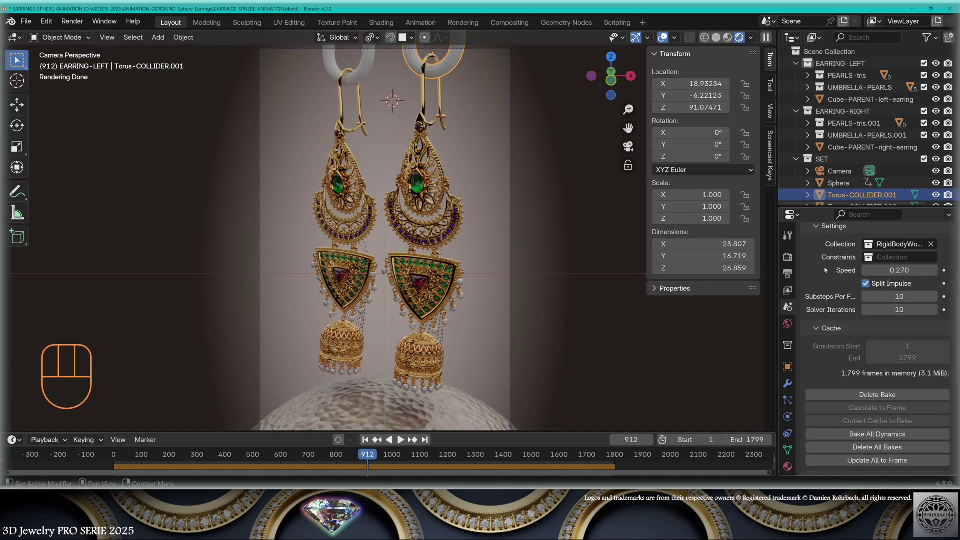
scroll(833, 293, up, 1)
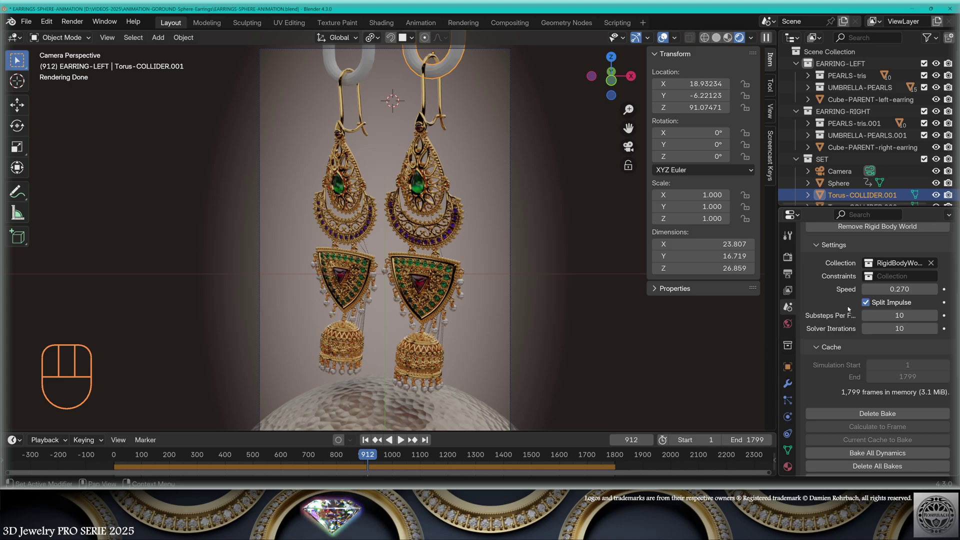
scroll(849, 309, down, 8)
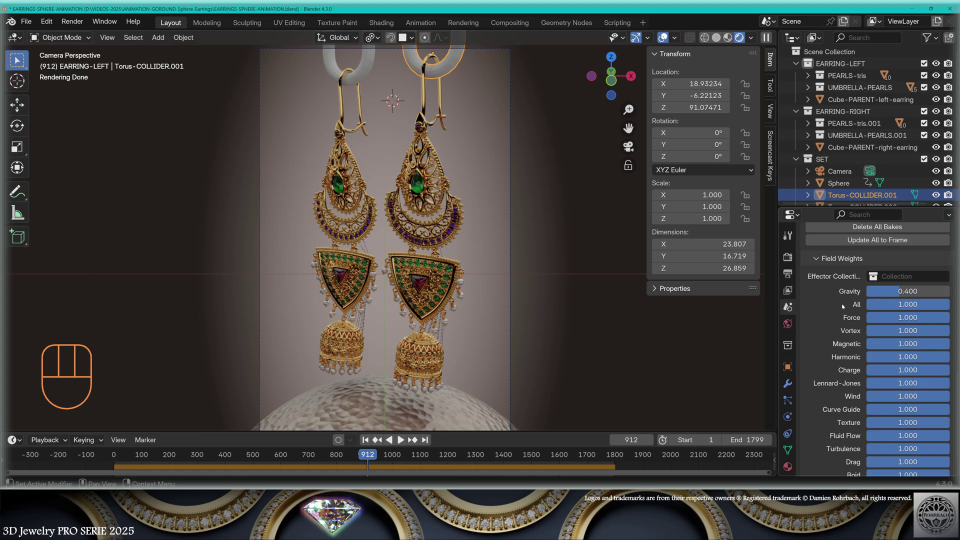
scroll(401, 225, down, 2)
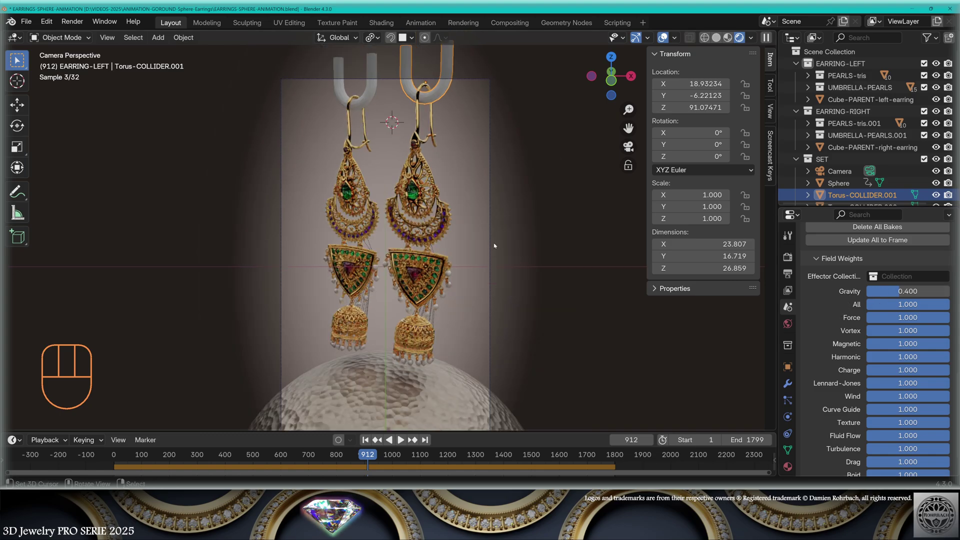
Select the left hook torus collider and the right collider Torus-COLLIDER.001.
click(356, 76)
click(405, 58)
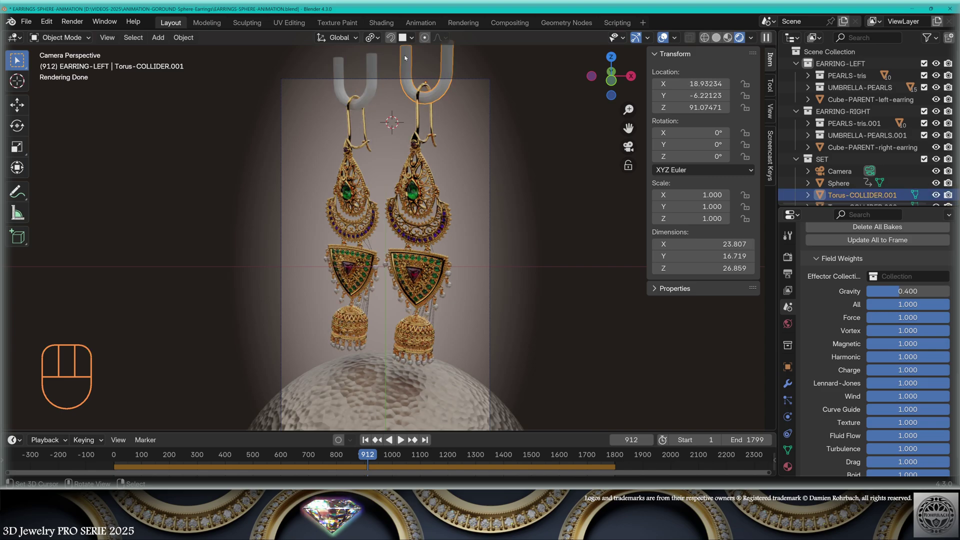
click(355, 75)
click(406, 60)
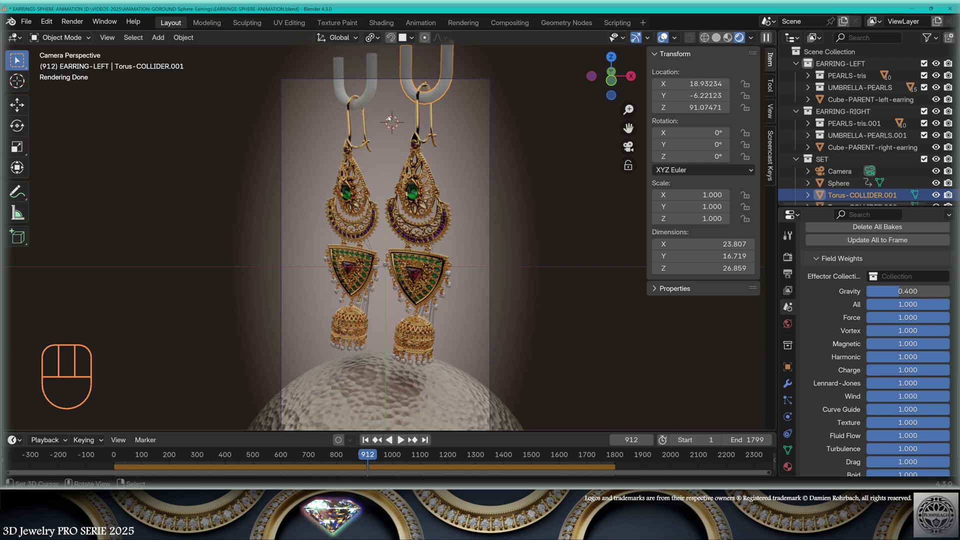
Zoom in on the pendants and move a dangling pearl to a new position.
click(373, 187)
middle_drag(373, 187, 359, 269)
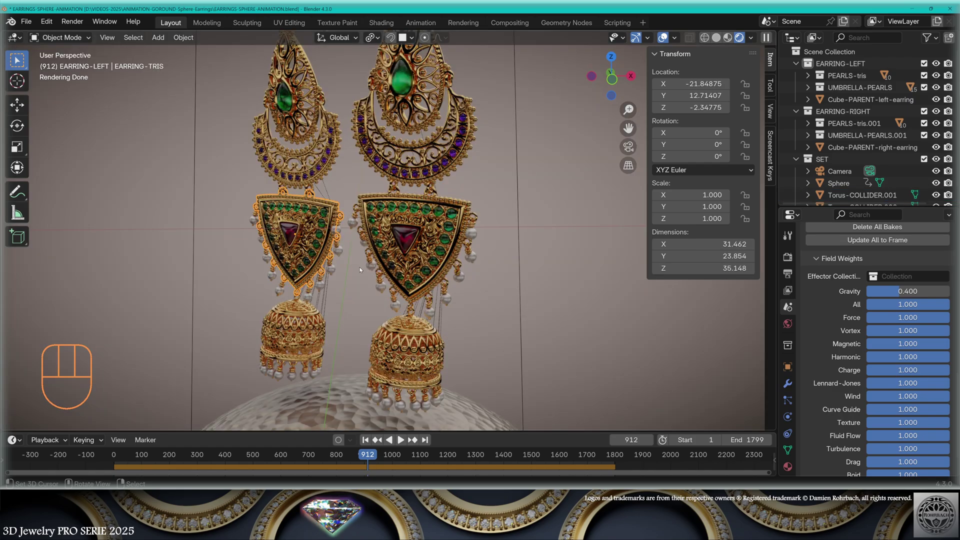
scroll(351, 282, up, 1)
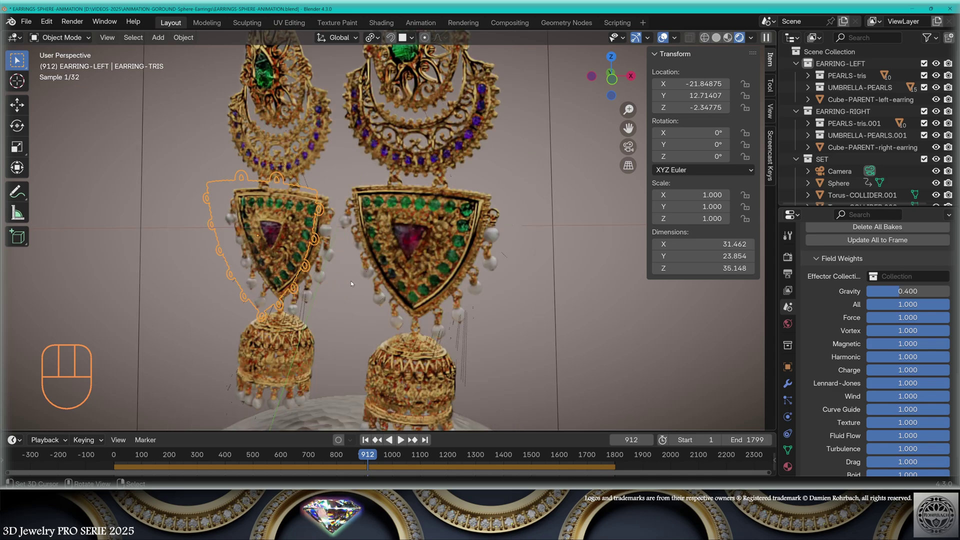
scroll(350, 281, up, 3)
scroll(350, 281, up, 1)
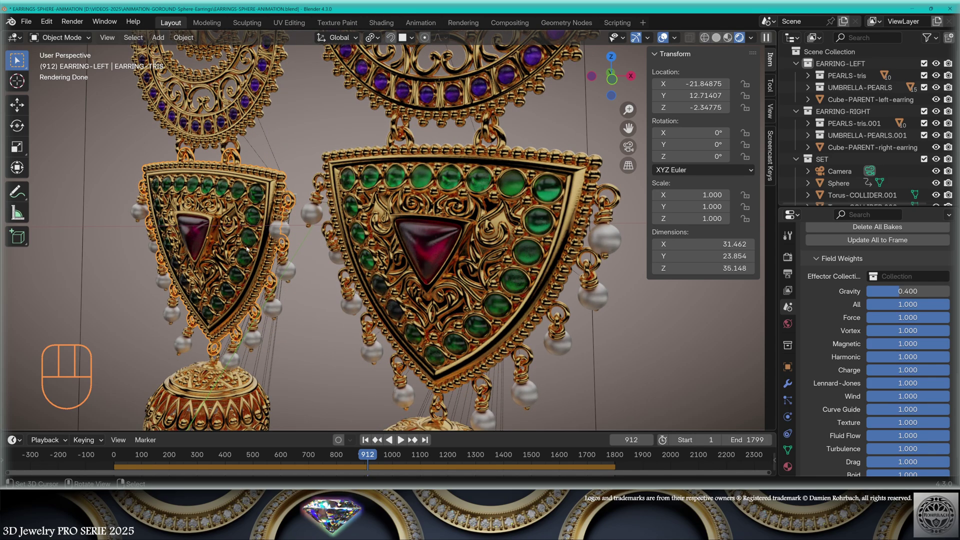
click(279, 231)
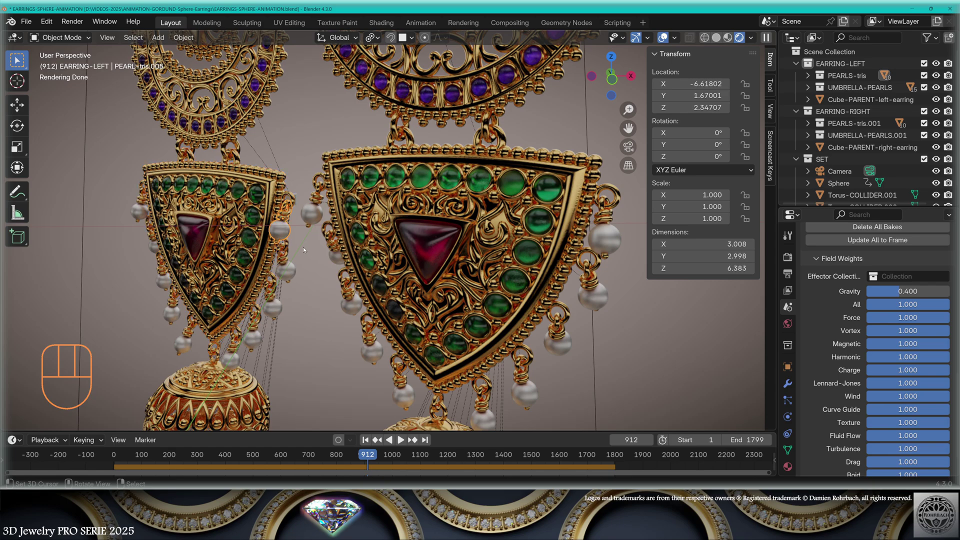
click(559, 342)
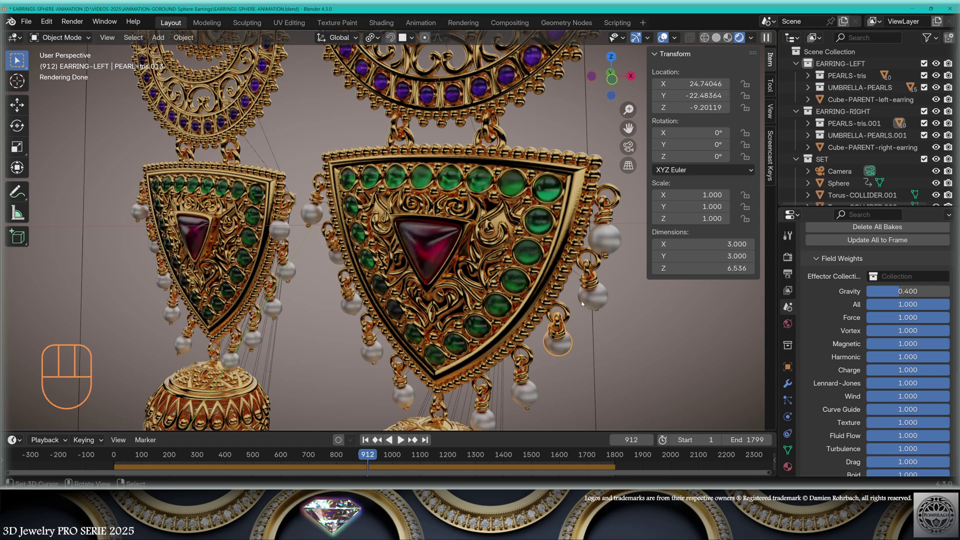
drag(559, 342, 615, 239)
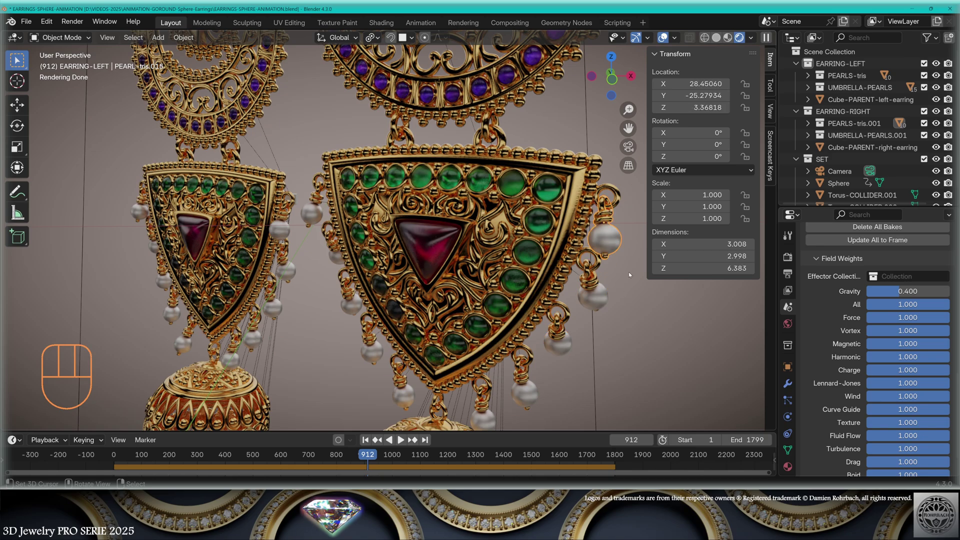
scroll(625, 309, down, 5)
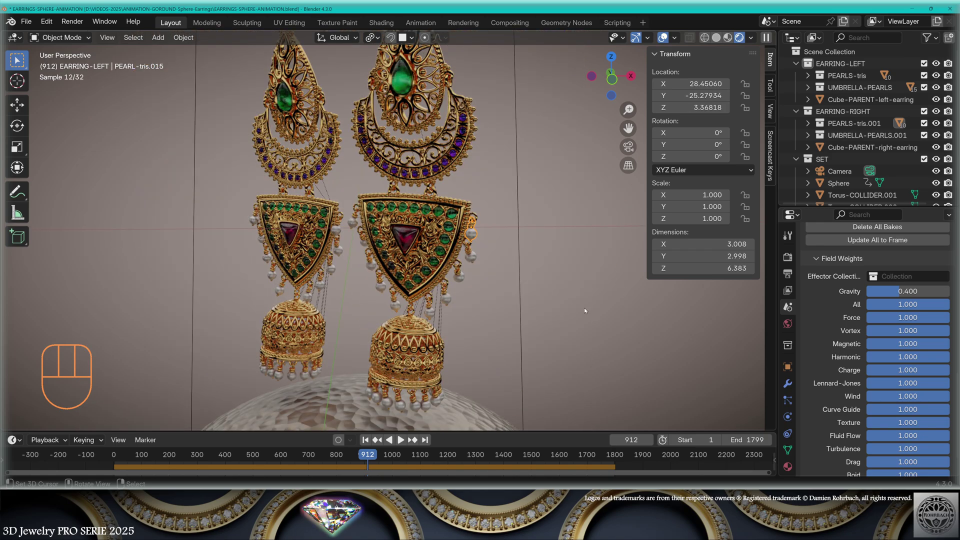
Return to camera view and compare Rigid Body settings of Torus-COLLIDER.001 and EARRING-TOP-MESH.001.
key(KP_0)
click(402, 202)
scroll(815, 330, down, 4)
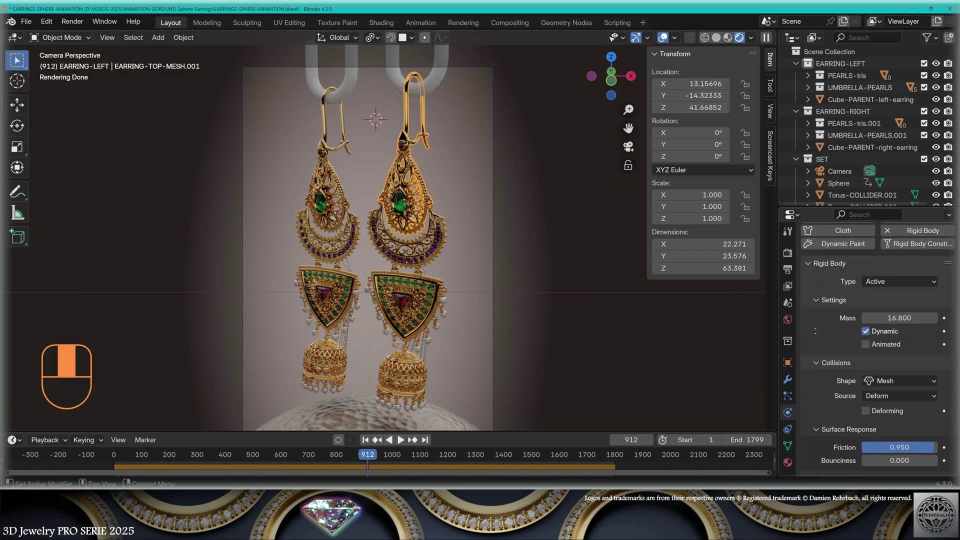
scroll(821, 278, down, 3)
scroll(826, 339, up, 2)
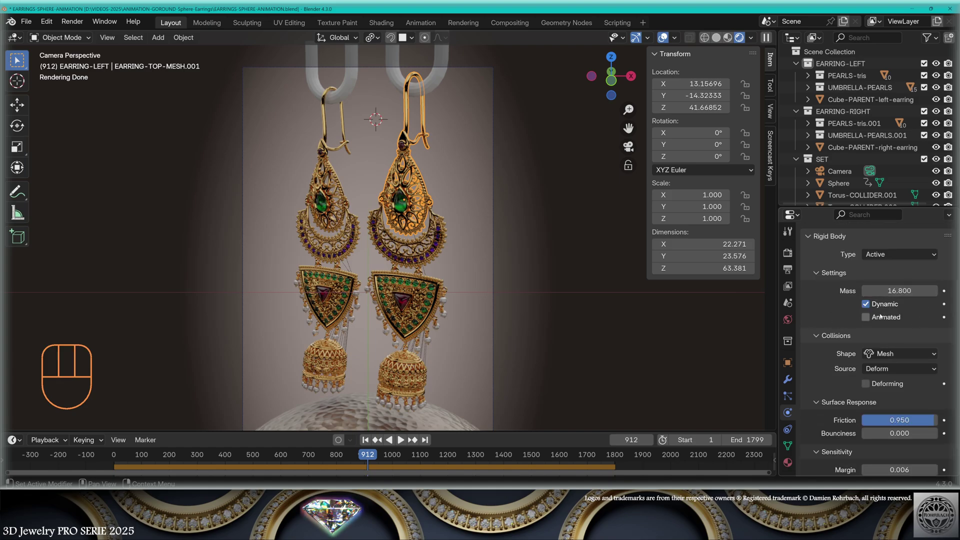
scroll(833, 301, down, 1)
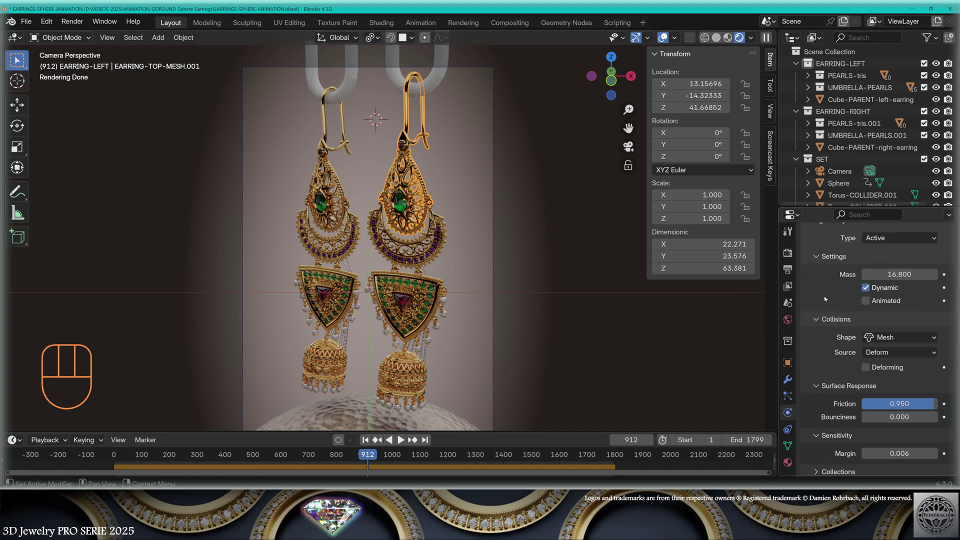
scroll(825, 300, down, 1)
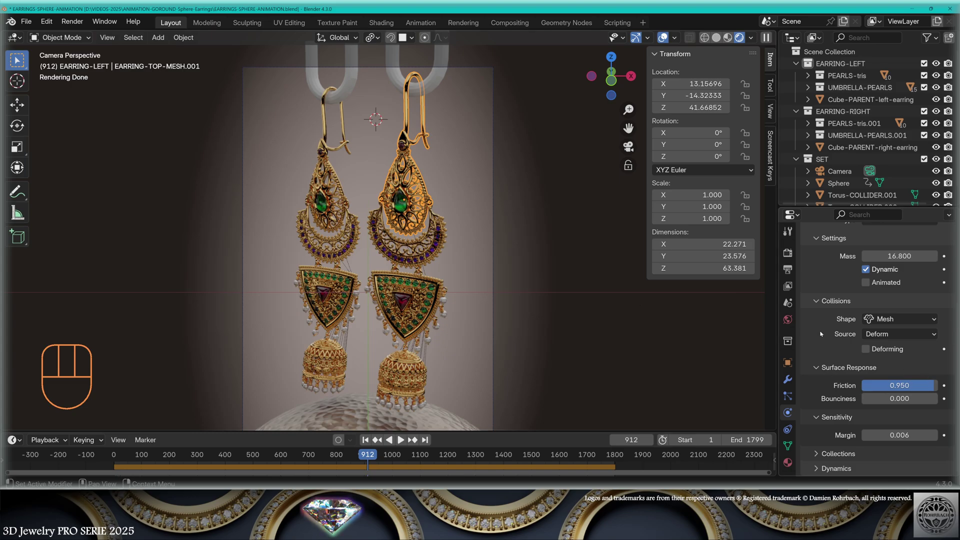
click(446, 79)
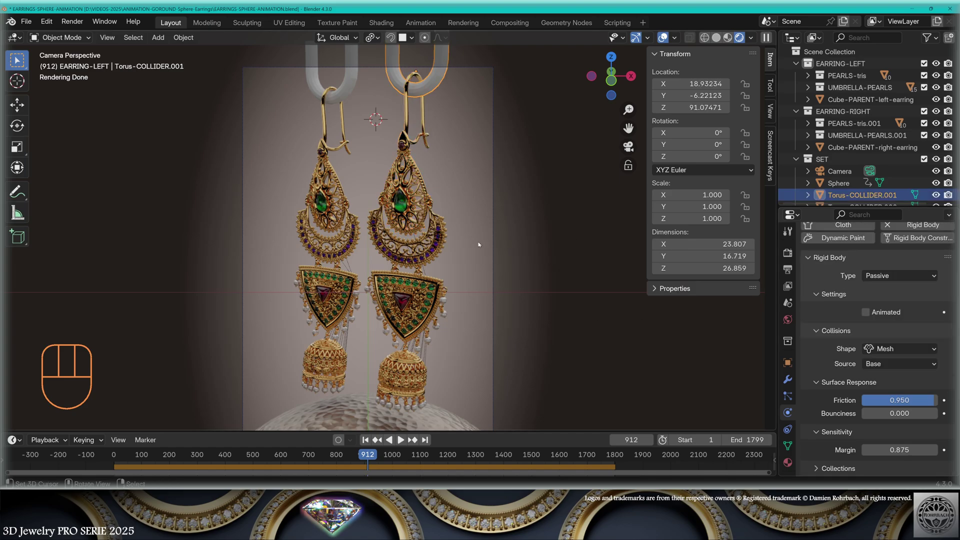
click(418, 192)
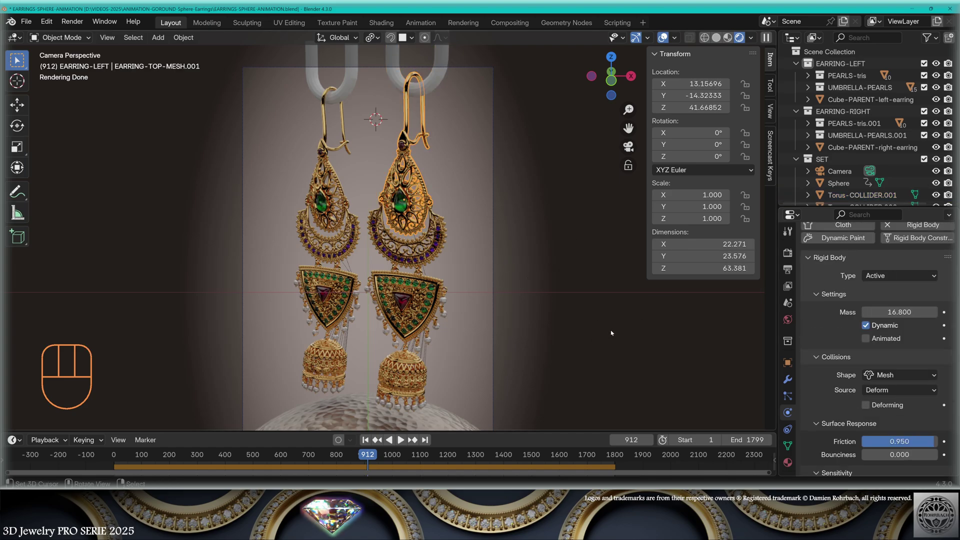
scroll(826, 418, down, 3)
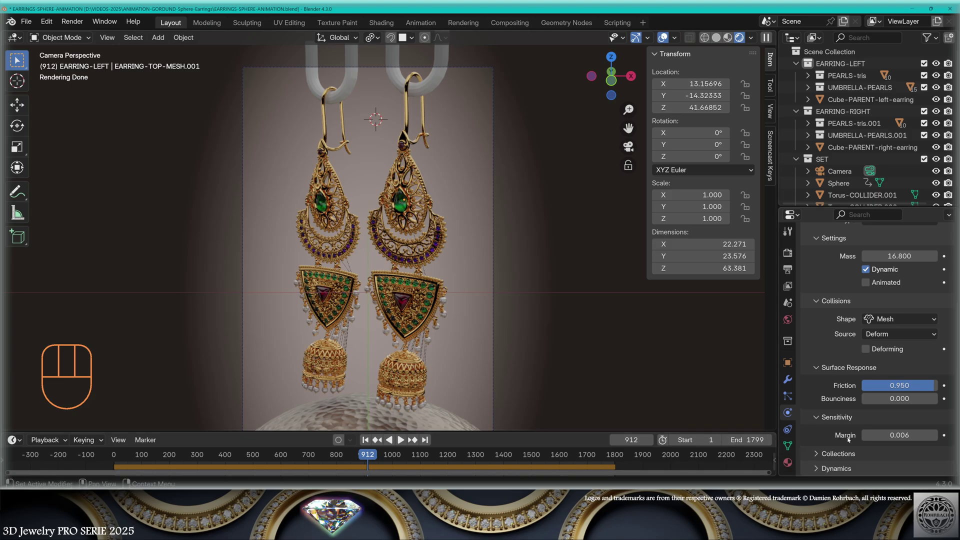
click(447, 90)
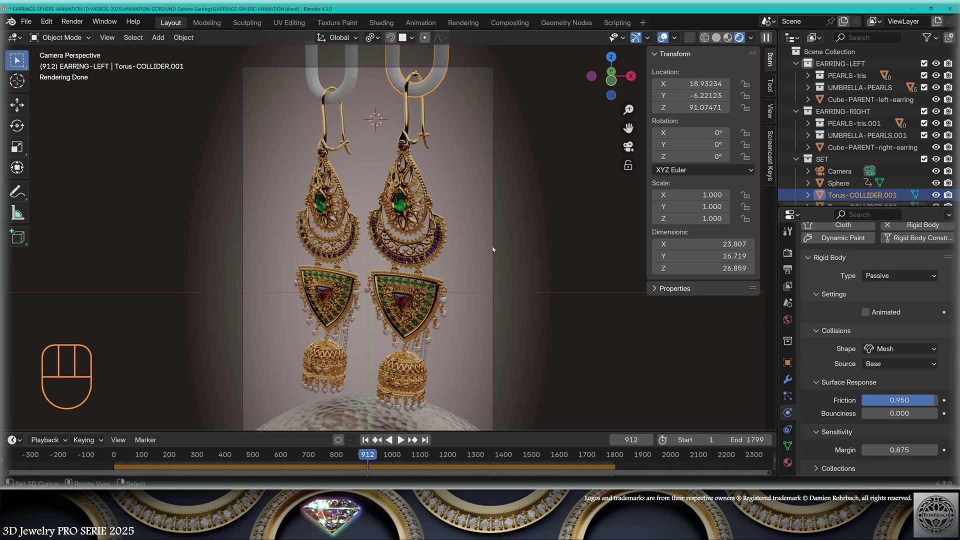
click(423, 181)
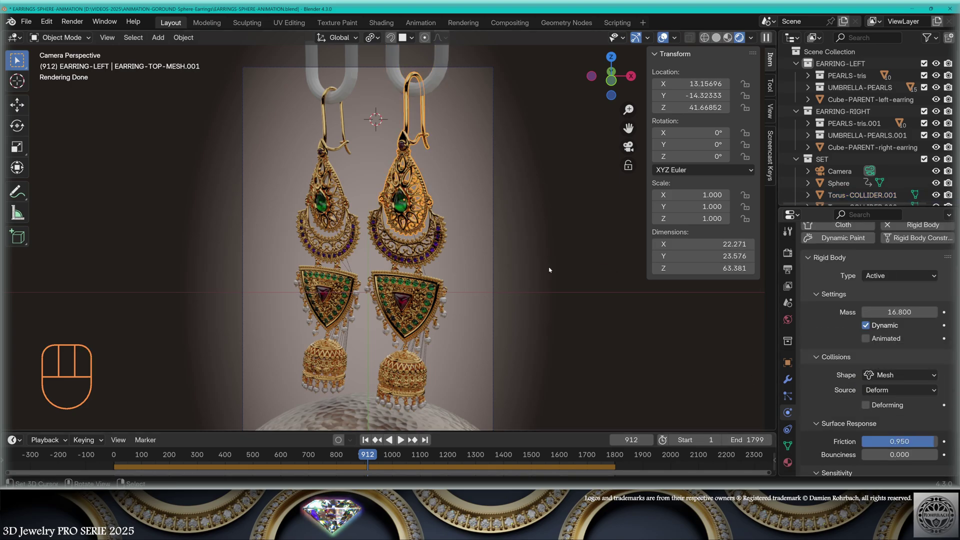
scroll(825, 443, down, 2)
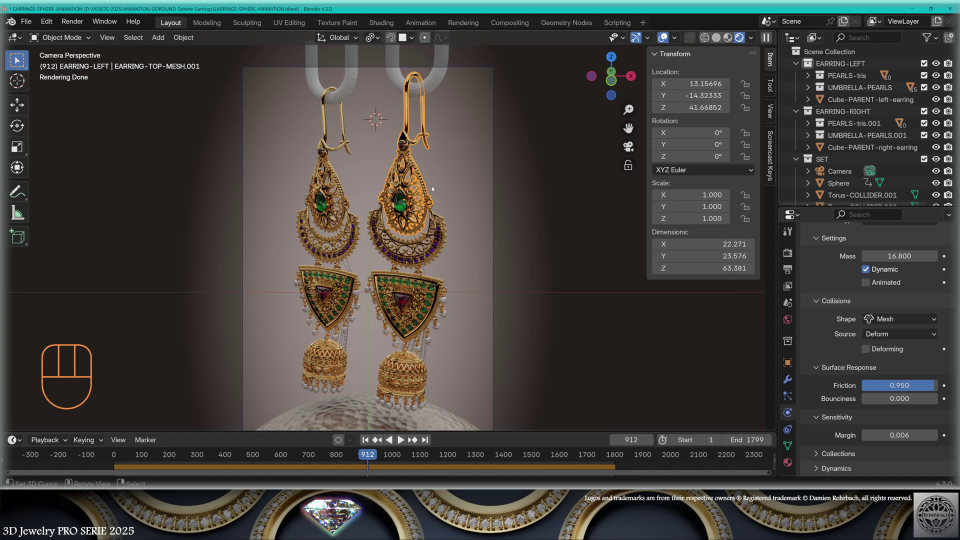
Recheck the torus collider's settings and scrub the timeline to frame 361.
click(448, 82)
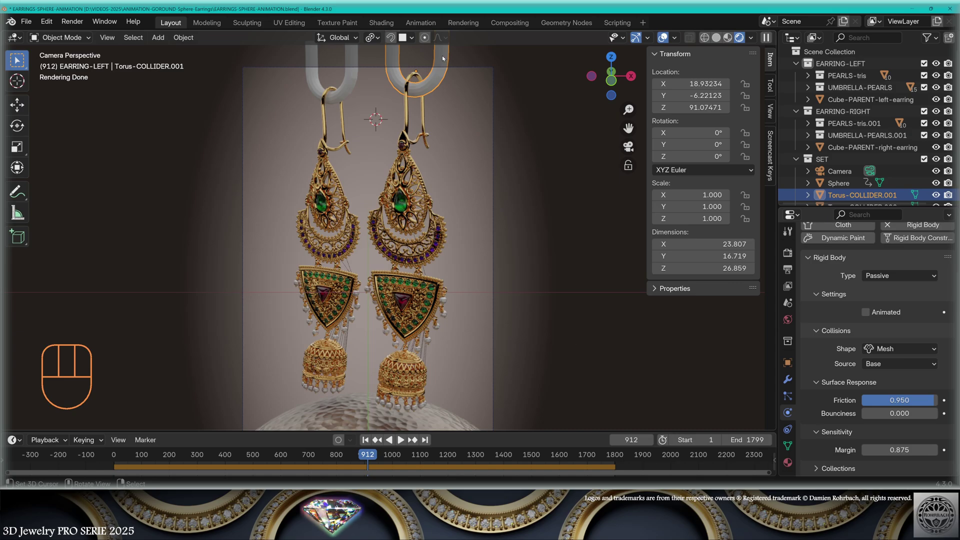
click(459, 223)
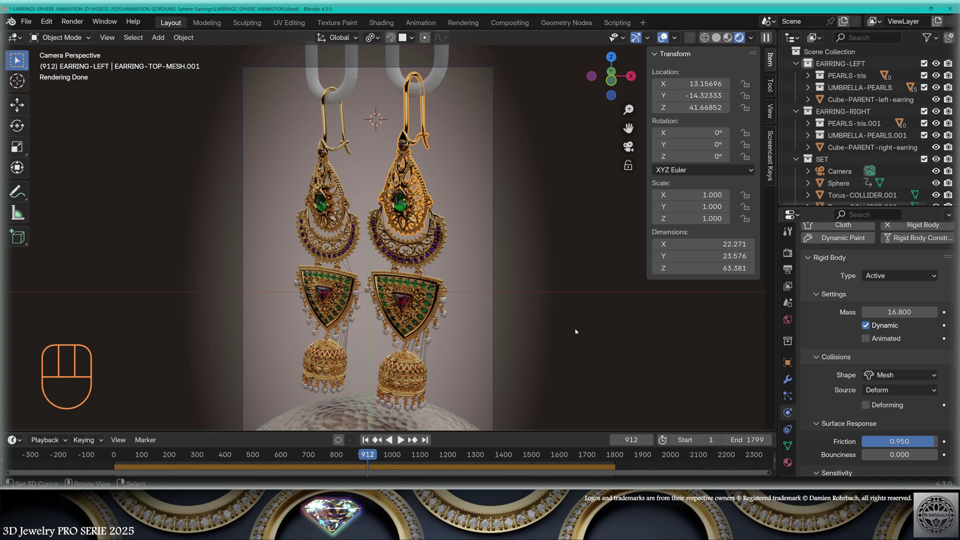
scroll(821, 437, down, 3)
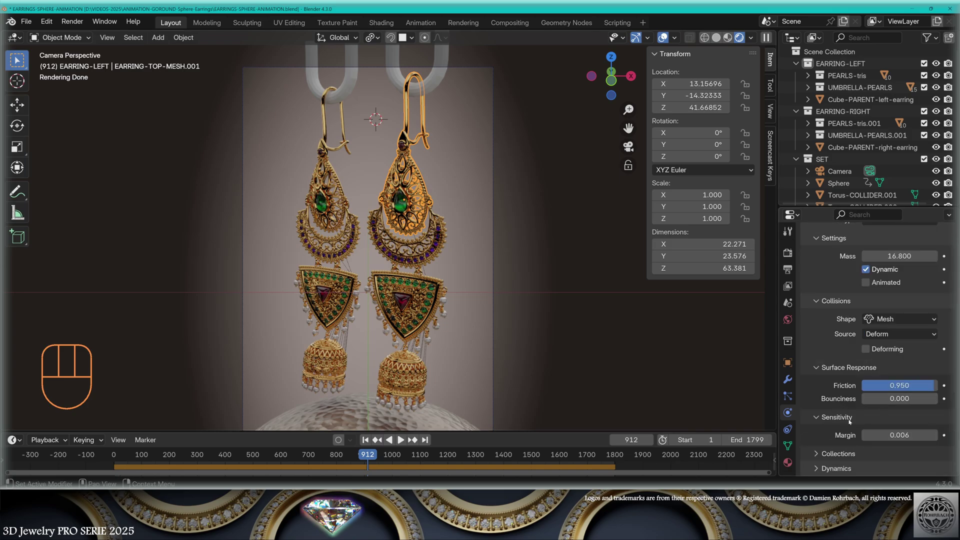
click(441, 71)
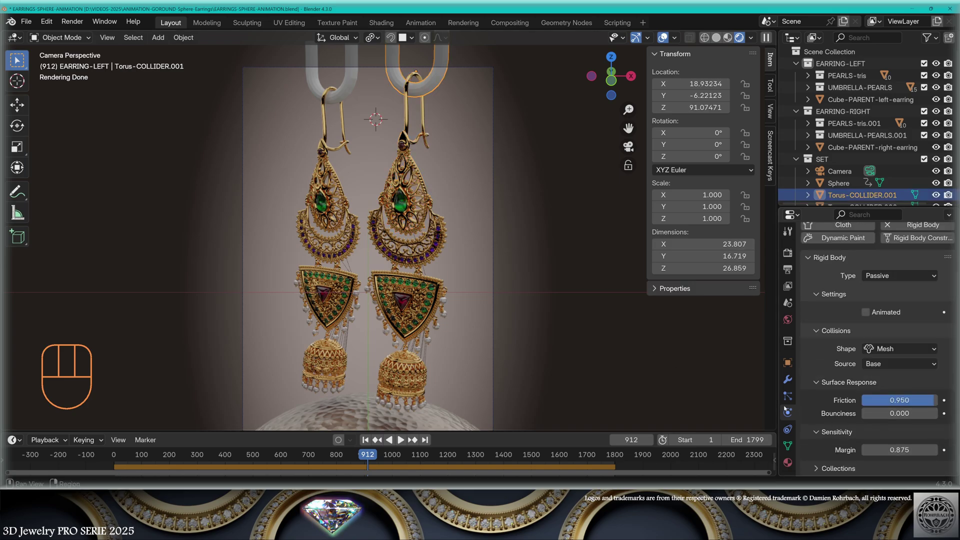
mouse_move(397, 455)
mouse_down()
mouse_move(588, 459)
mouse_move(422, 470)
mouse_move(217, 459)
mouse_move(594, 461)
mouse_move(166, 462)
mouse_up()
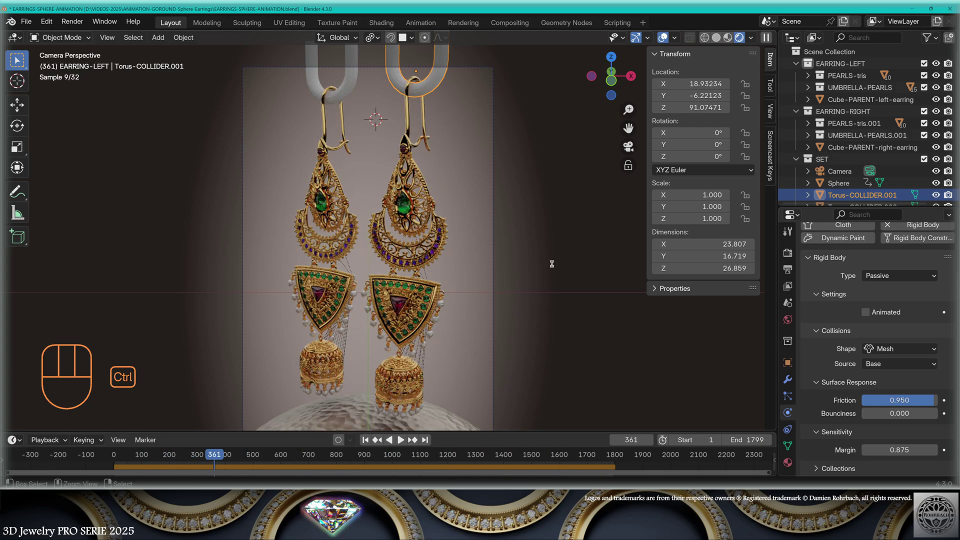
Save, undo the earring's Animated rigid body toggle, and go to Object > Rigid Body.
key(ctrl+s)
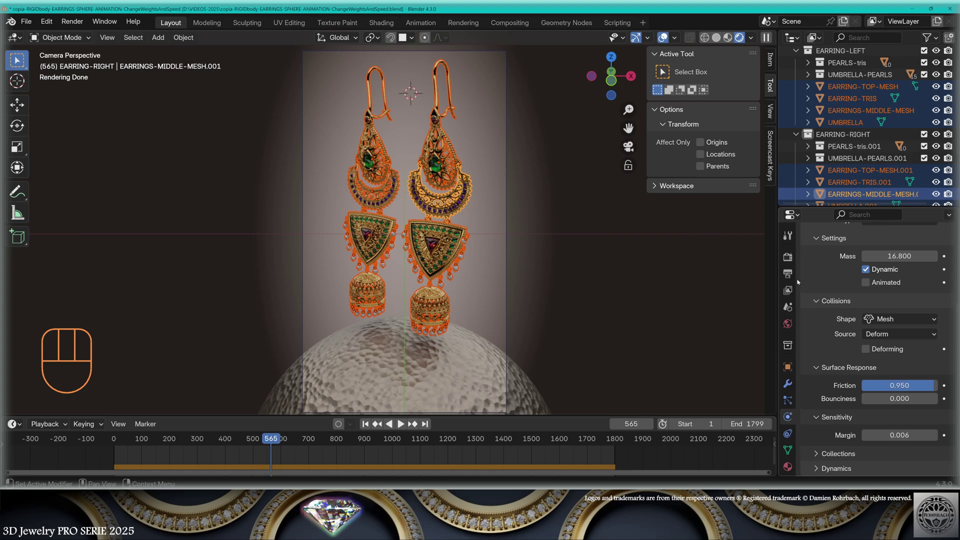
click(866, 282)
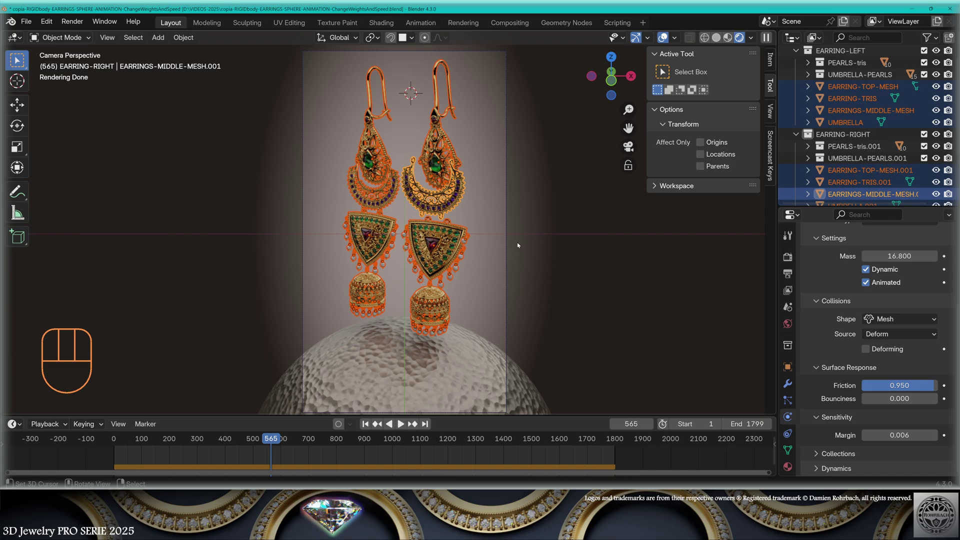
key(ctrl+z)
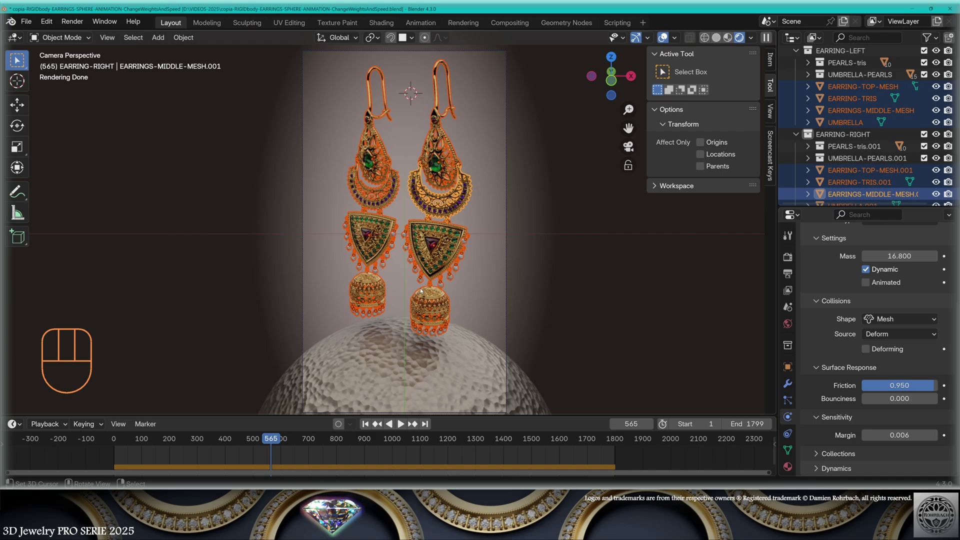
click(183, 37)
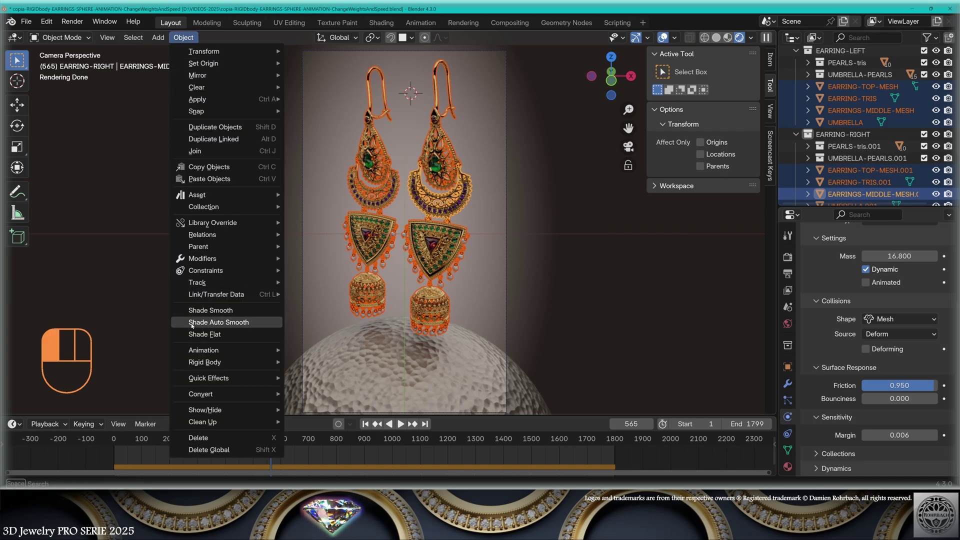
click(204, 362)
Bake the right earring's simulation to keyframes for frames 1–1799.
click(342, 346)
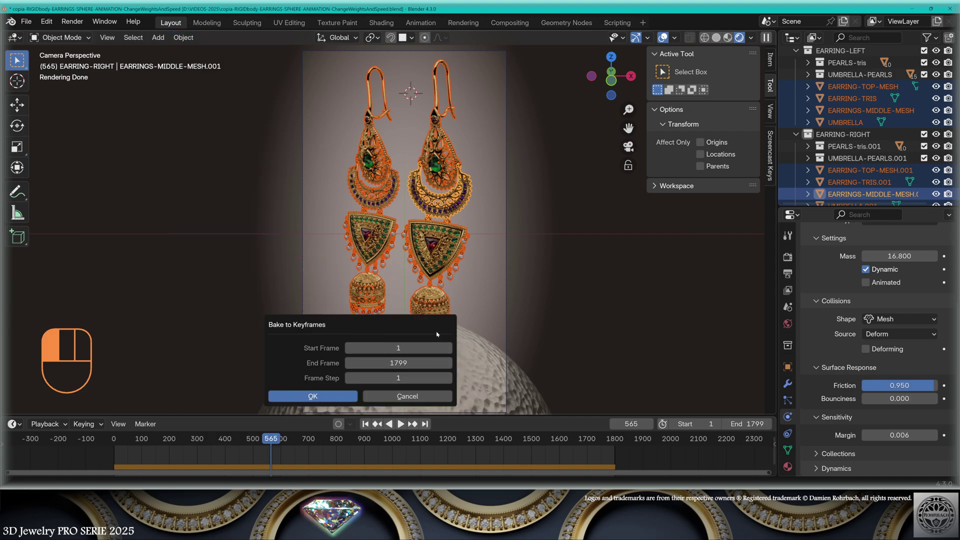
click(327, 395)
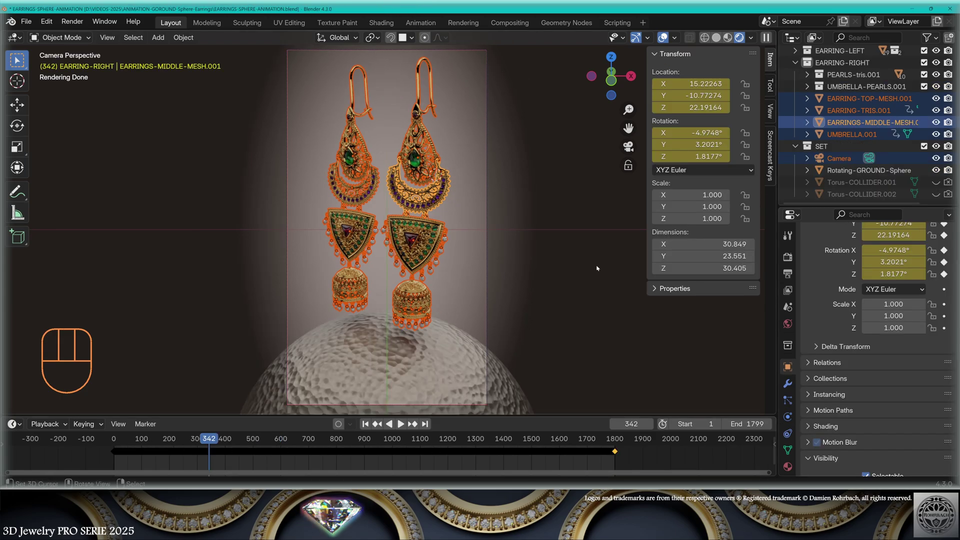
Add a cube mesh and frame it in top orthographic view.
key(KP_7)
click(158, 37)
click(278, 65)
key(KP_Decimal)
scroll(421, 272, down, 5)
Parent the right earring's whole hierarchy to the new cube.
right_click(757, 68)
click(758, 147)
scroll(430, 220, down, 4)
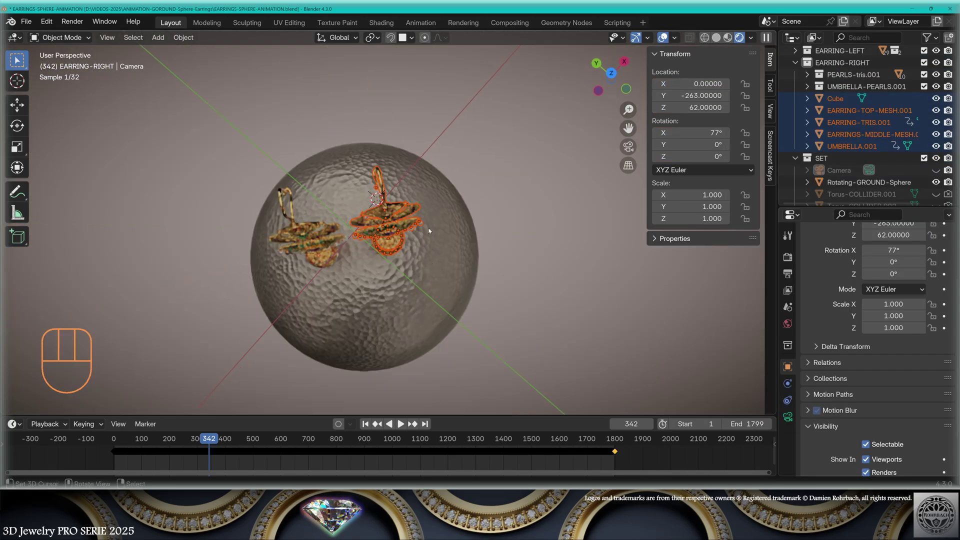
key(KP_Decimal)
ctrl+click(835, 99)
click(183, 37)
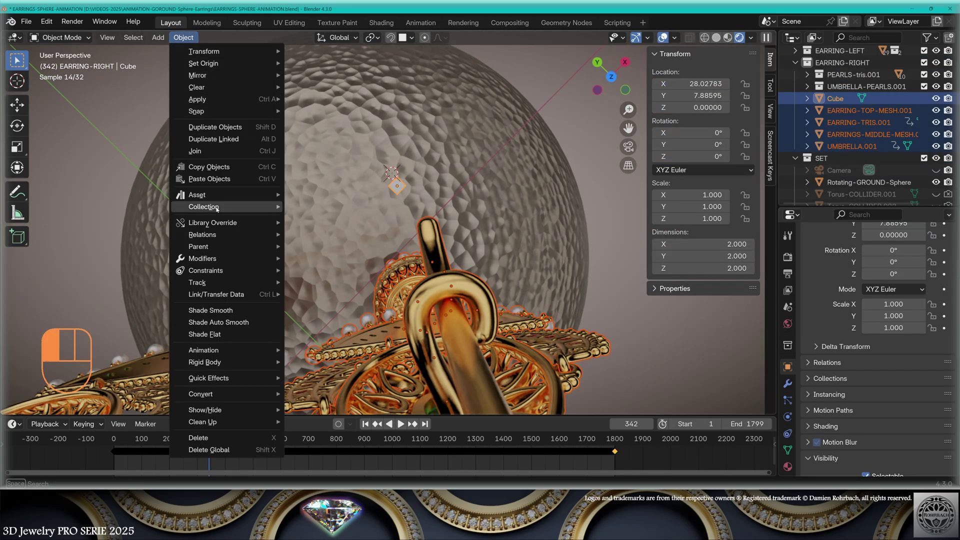
mouse_move(199, 247)
click(316, 246)
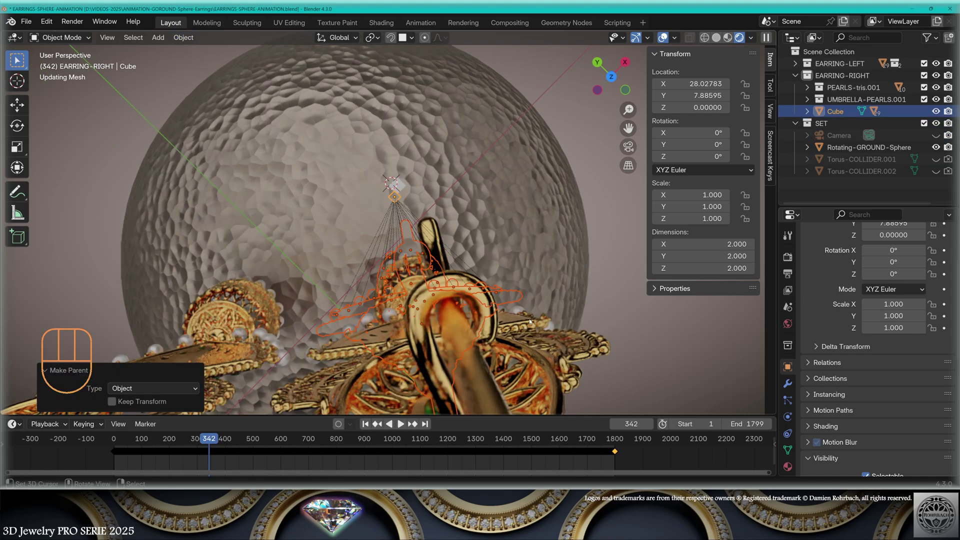
mouse_move(481, 225)
middle_down()
mouse_move(529, 214)
mouse_move(500, 242)
middle_up()
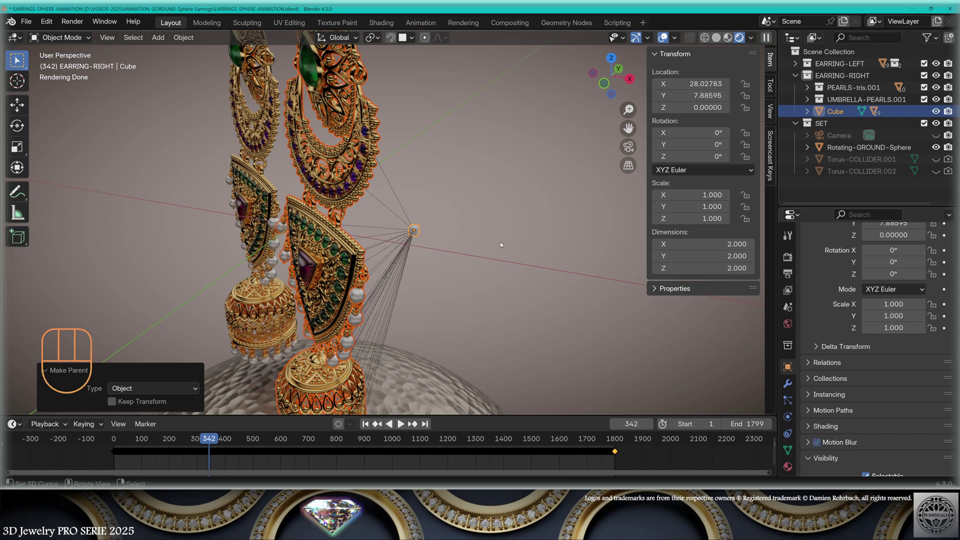
Add a Bézier curve in right orthographic view and enter its Edit Mode.
key(KP_3)
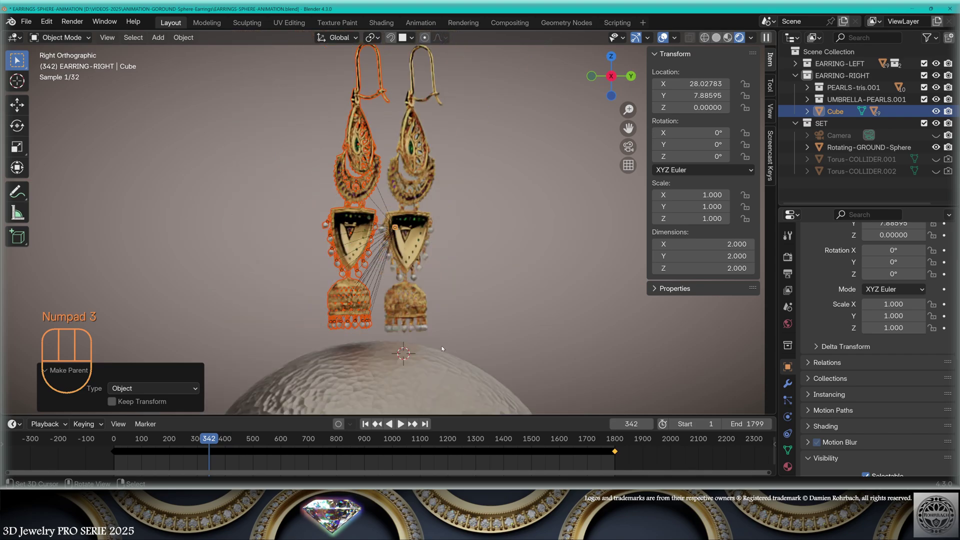
click(157, 38)
click(278, 62)
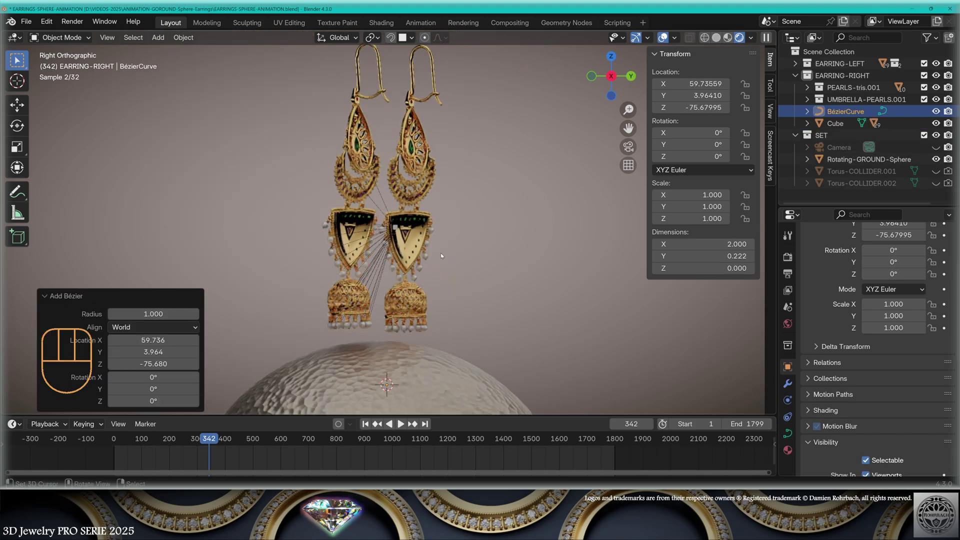
shift+middle_drag(445, 262, 458, 265)
key(Tab)
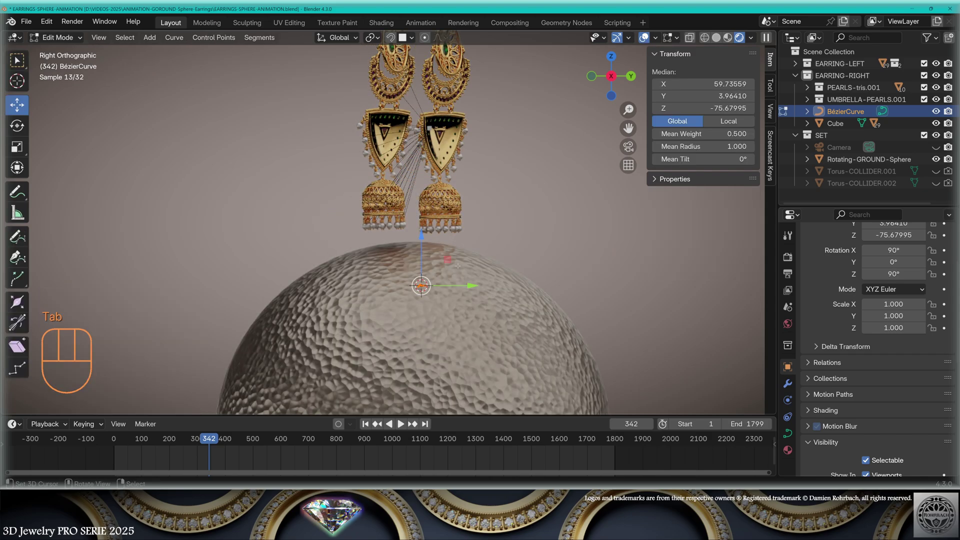
Shape the curve's points and handles into an arc from behind the sphere toward the earring.
key(g)
click(420, 273)
click(351, 285)
key(g)
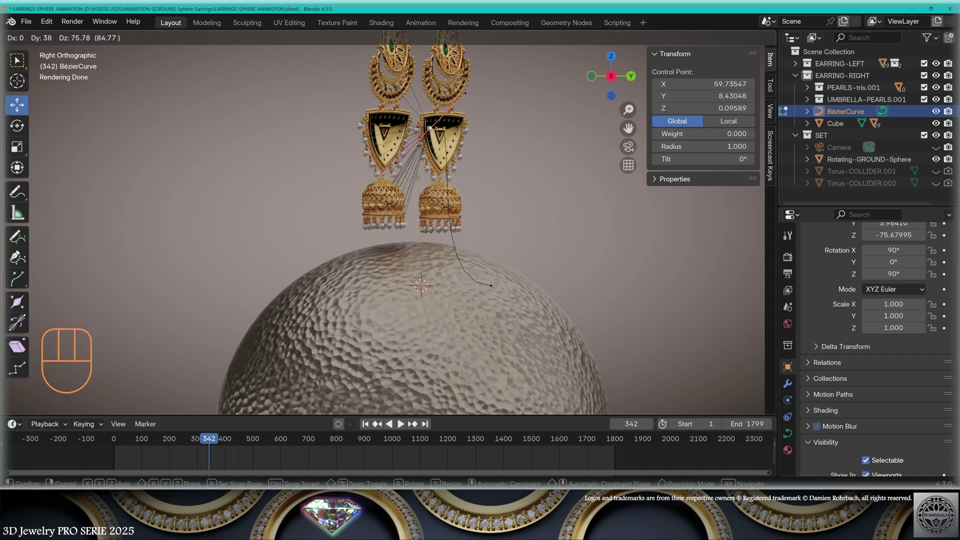
click(491, 285)
key(g)
click(492, 197)
scroll(492, 197, down, 2)
key(g)
click(534, 326)
key(g)
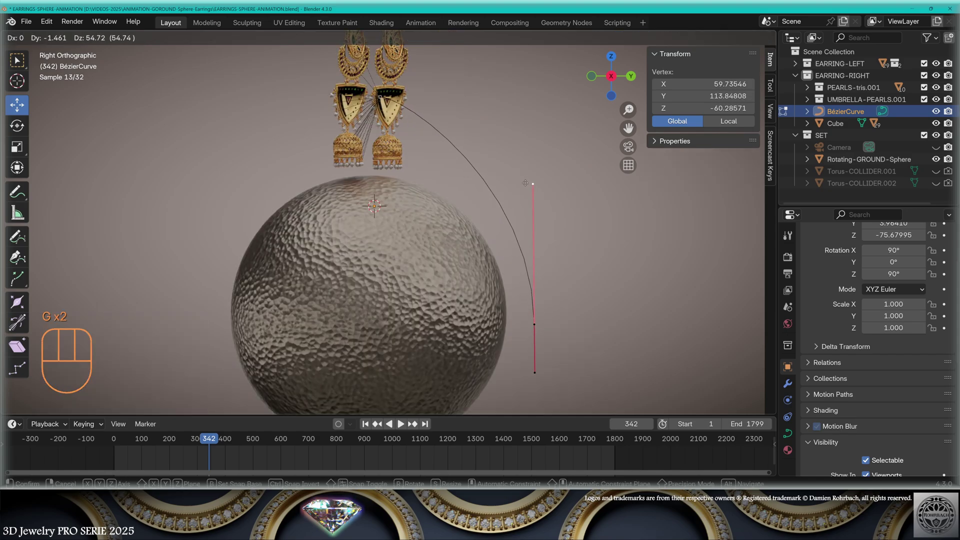
click(529, 182)
Select the curve object and rename it 'BézierCurve-path'.
click(381, 96)
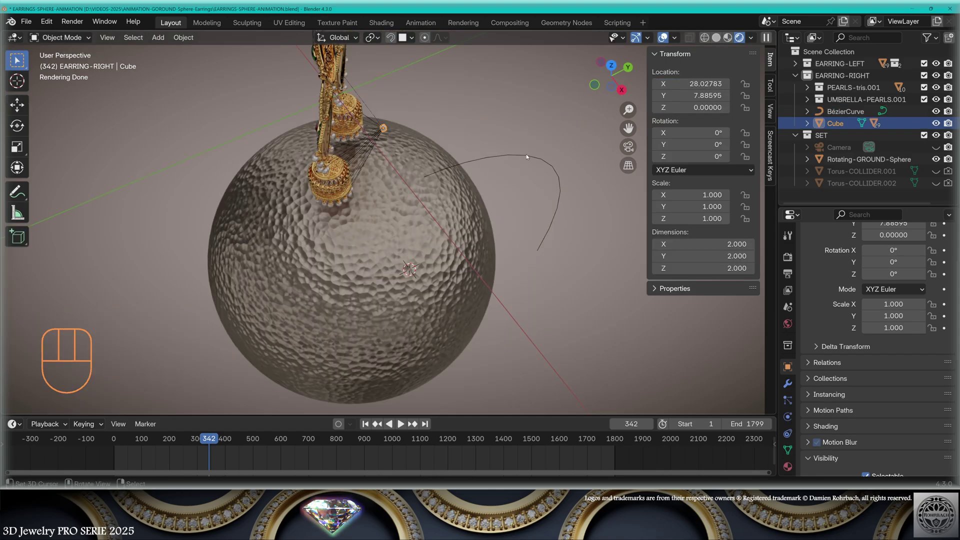
click(555, 179)
key(Return)
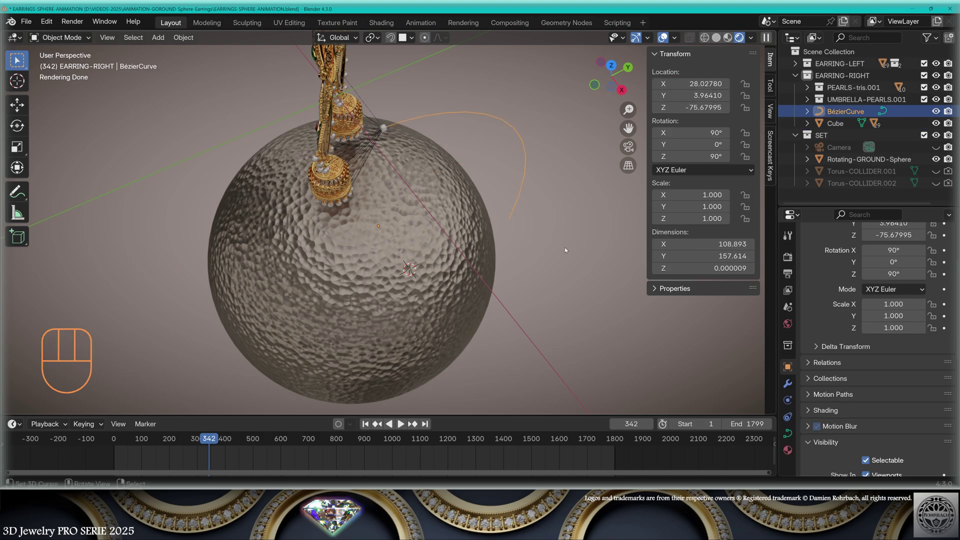
key(F2)
text(-path)
key(Return)
Give Cube a Follow Path constraint on BézierCurve-path with Follow Curve and Y up axis.
click(835, 123)
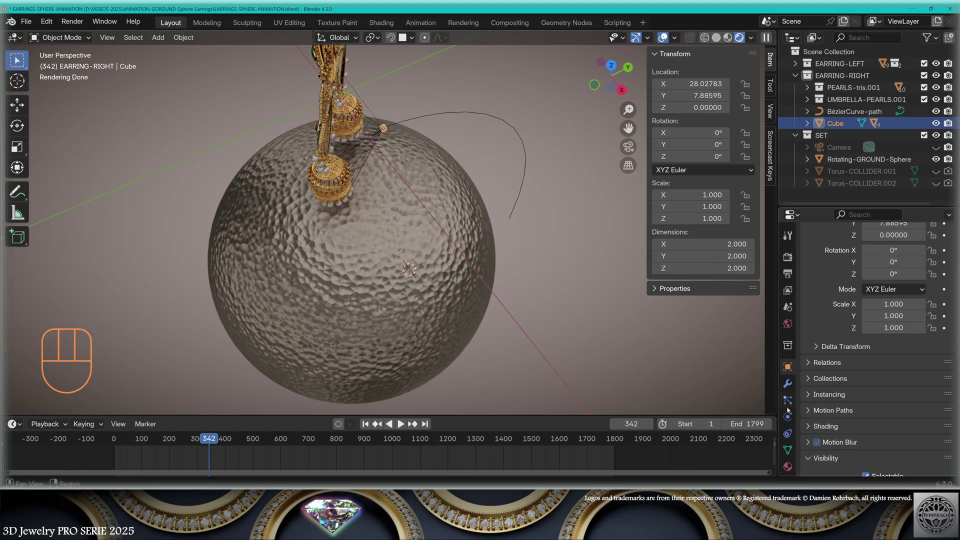
click(788, 433)
click(897, 256)
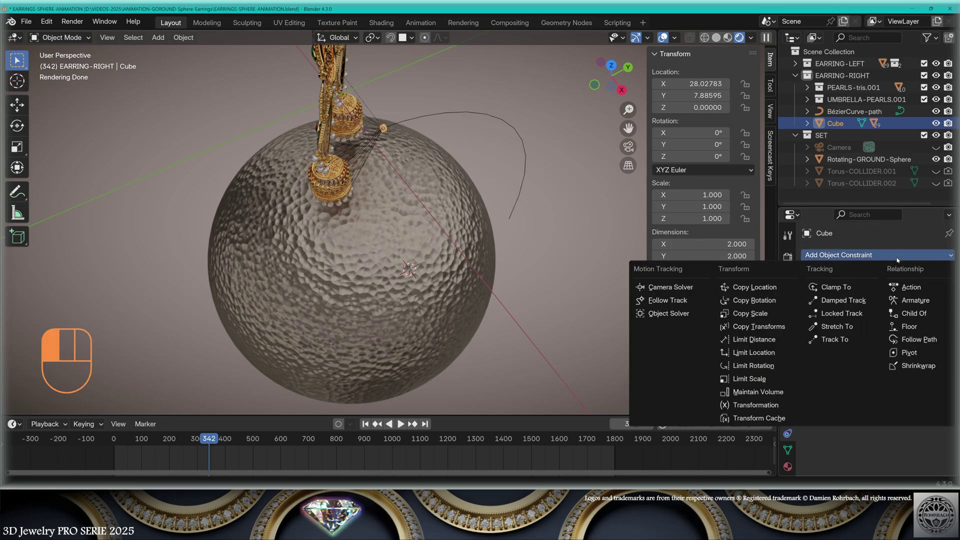
click(920, 343)
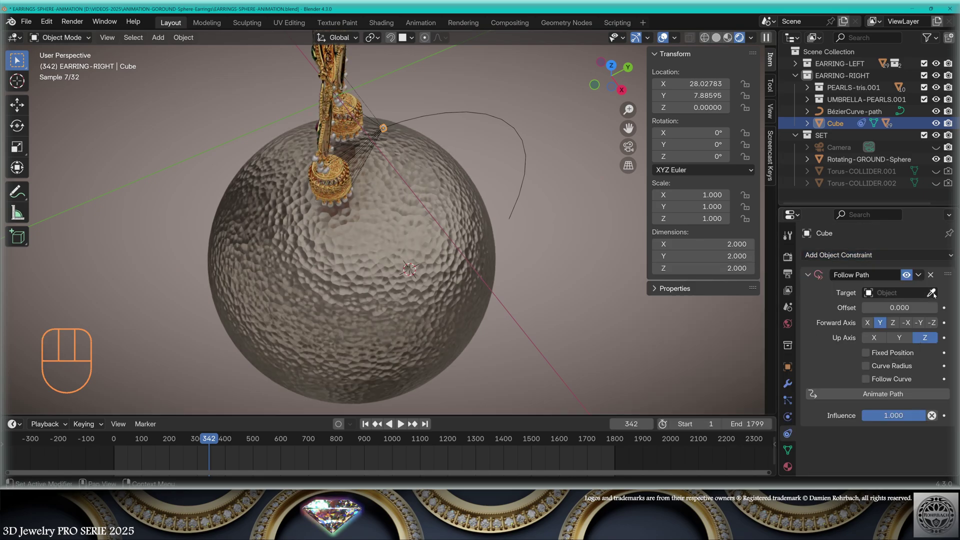
middle_drag(515, 125, 488, 151)
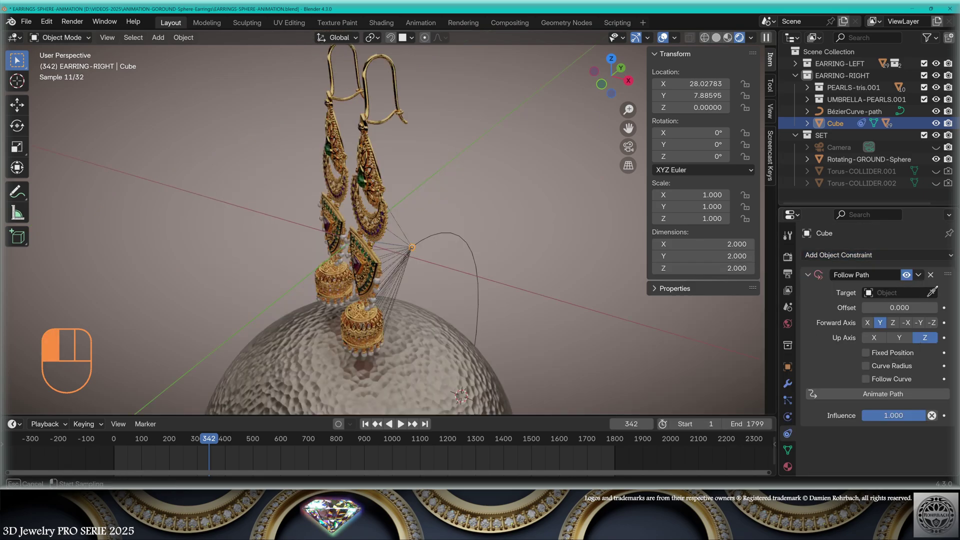
click(468, 237)
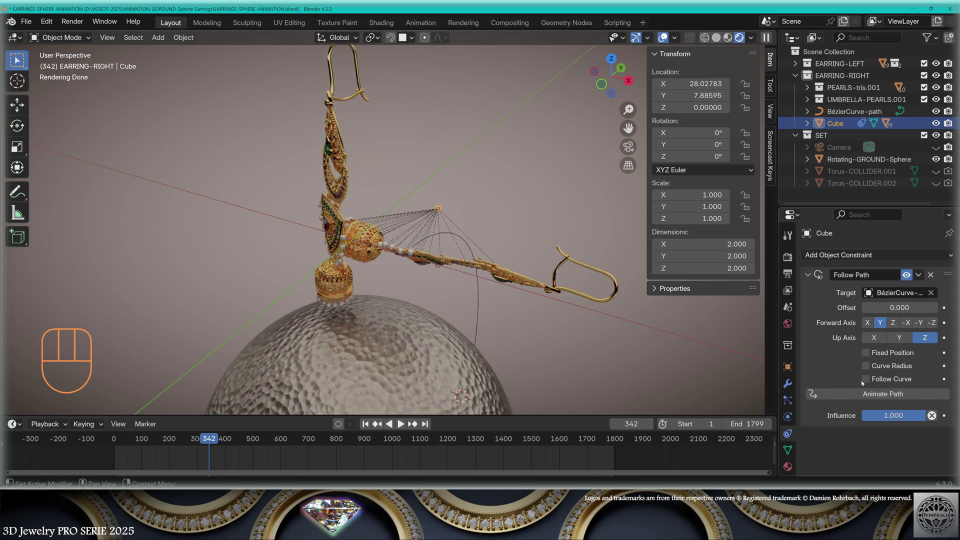
click(867, 378)
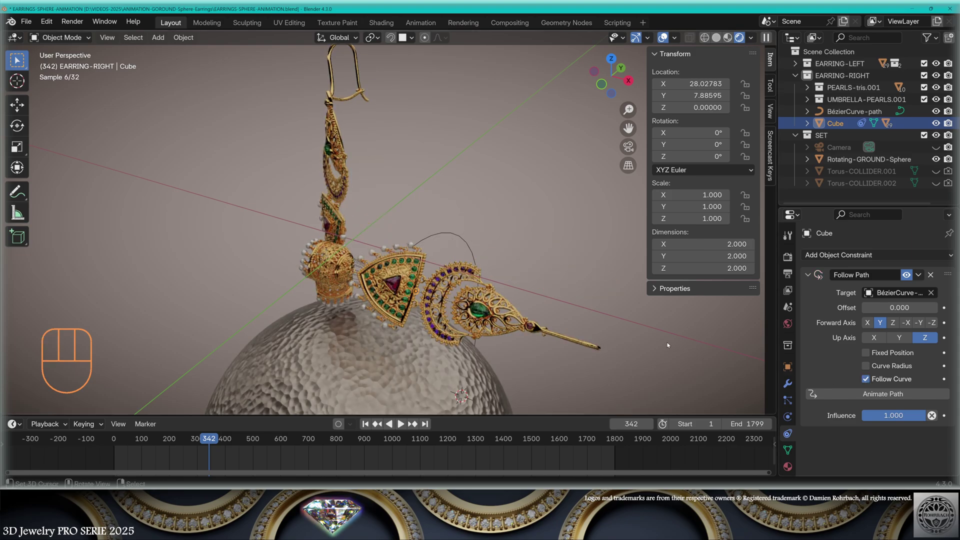
click(899, 337)
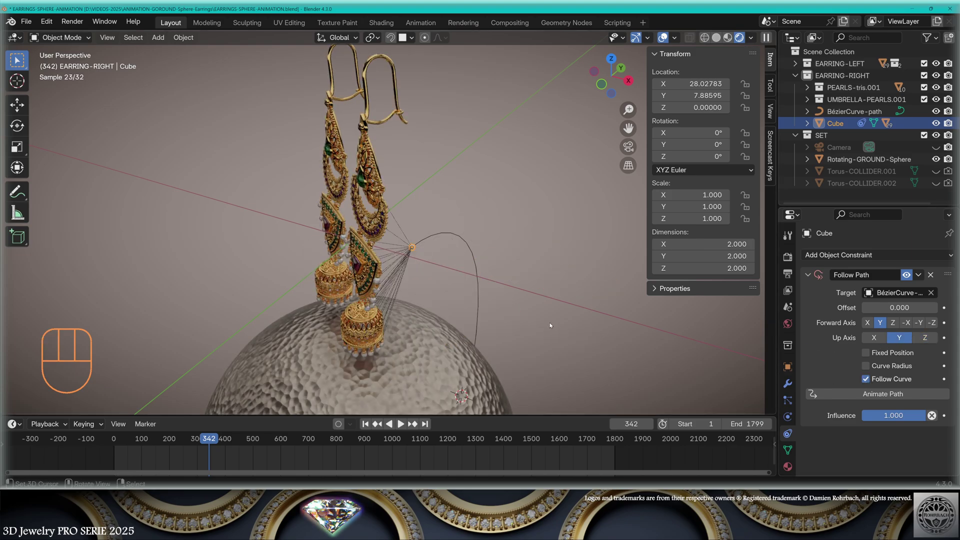
Set BézierCurve-path's Path Animation Frames to 343.
click(478, 306)
scroll(909, 317, down, 5)
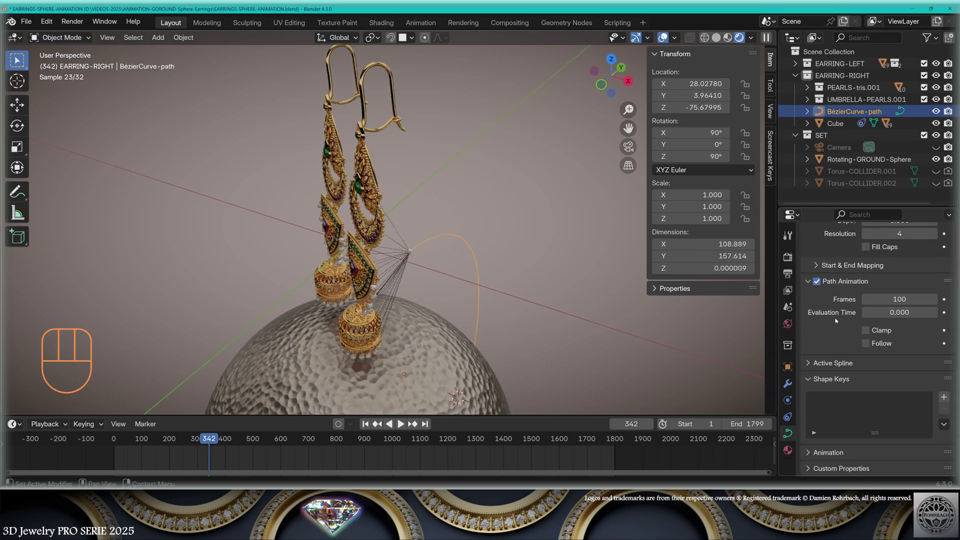
click(891, 299)
text(343)
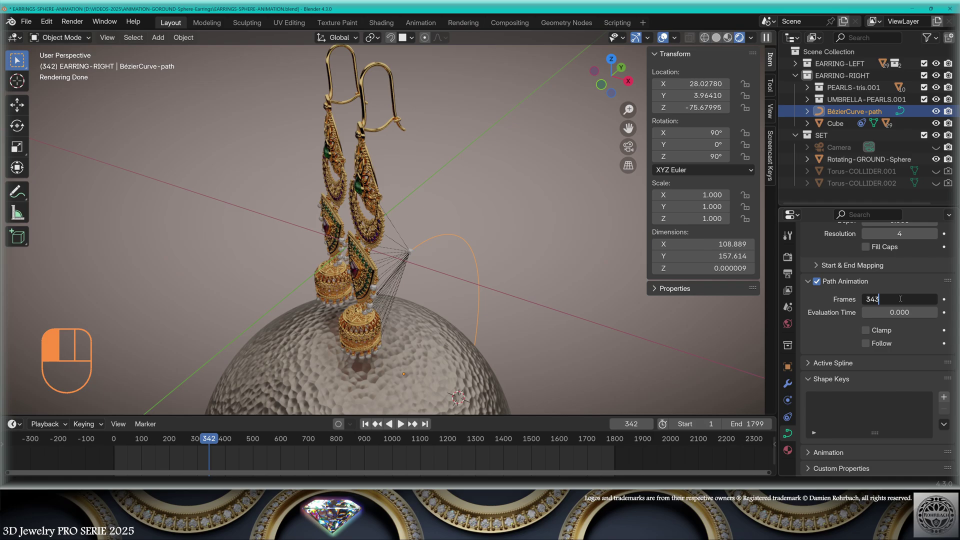
key(Return)
Reselect Cube and scrub the timeline to check the earring's motion along the path.
click(835, 124)
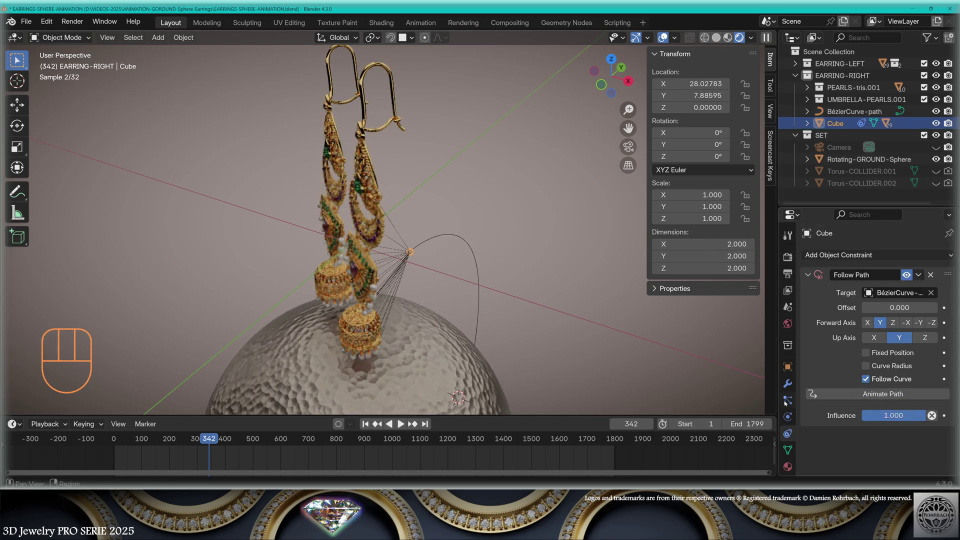
drag(209, 439, 175, 454)
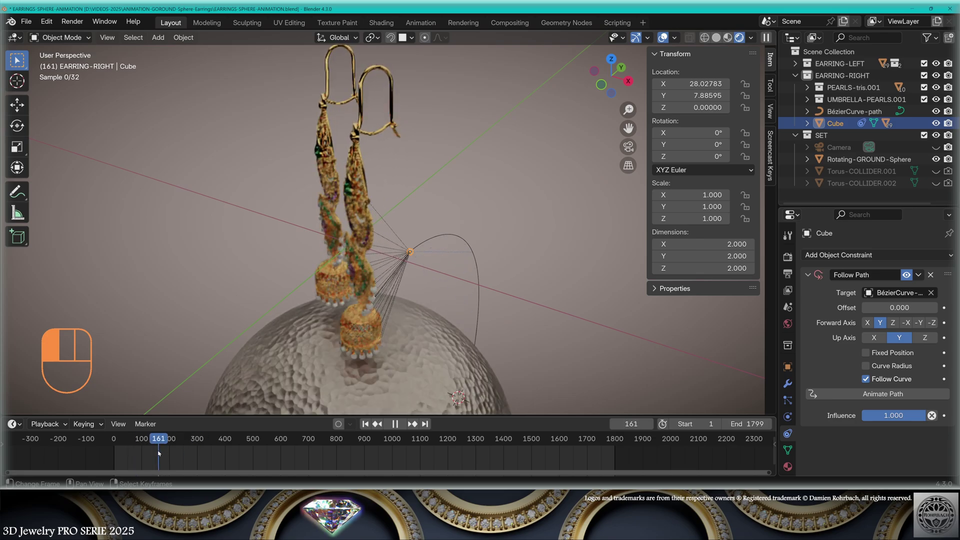
drag(175, 455, 156, 452)
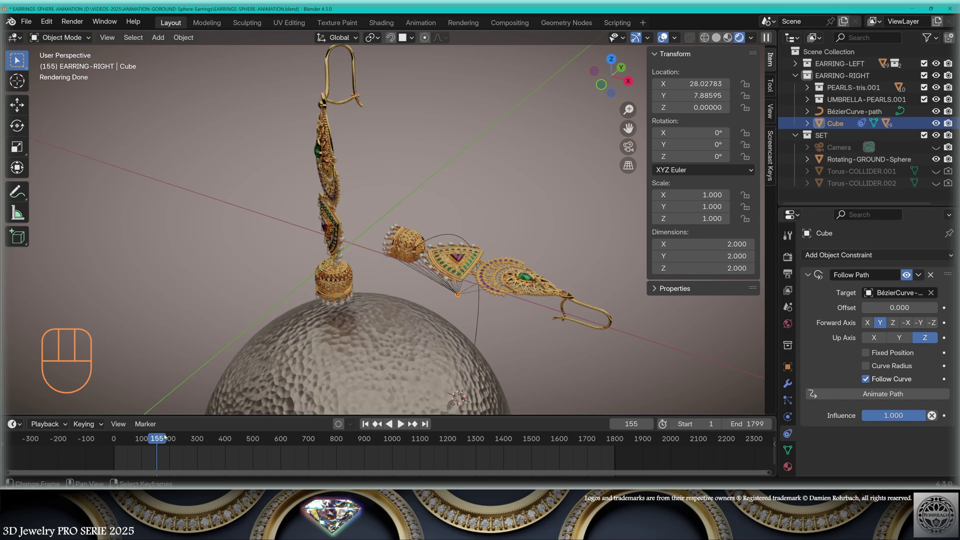
drag(159, 442, 216, 449)
At frame 0 in camera view, switch the direction of all BézierCurve-path segments.
key(KP_0)
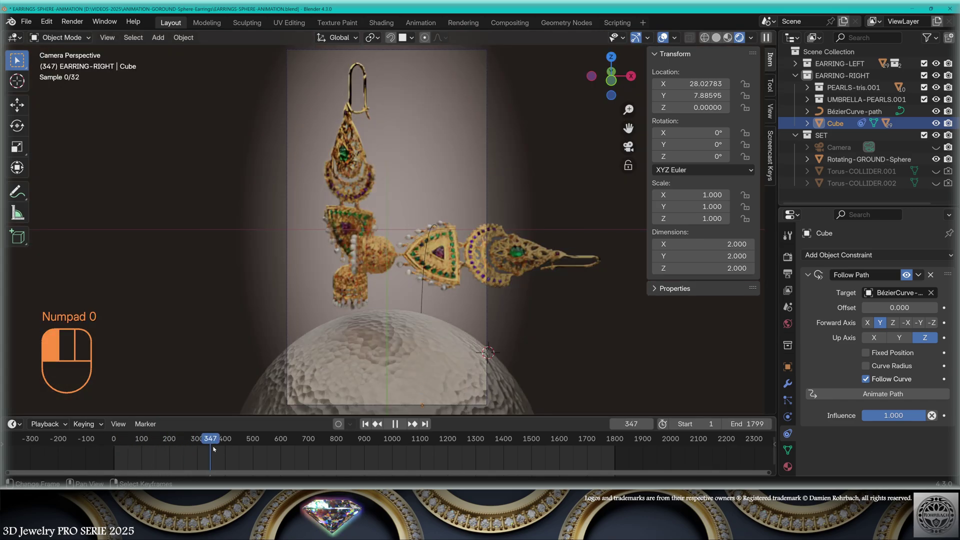
drag(215, 448, 57, 446)
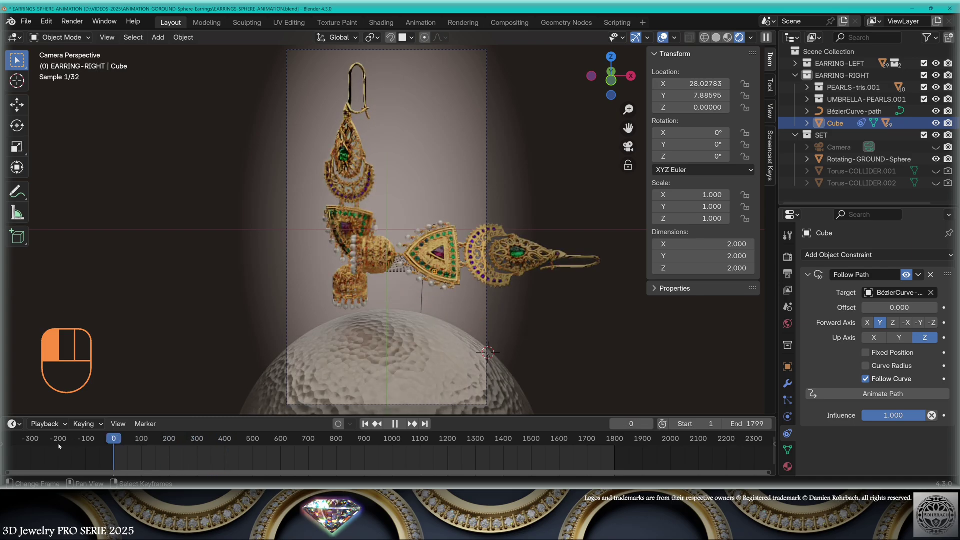
click(428, 296)
key(Tab)
key(a)
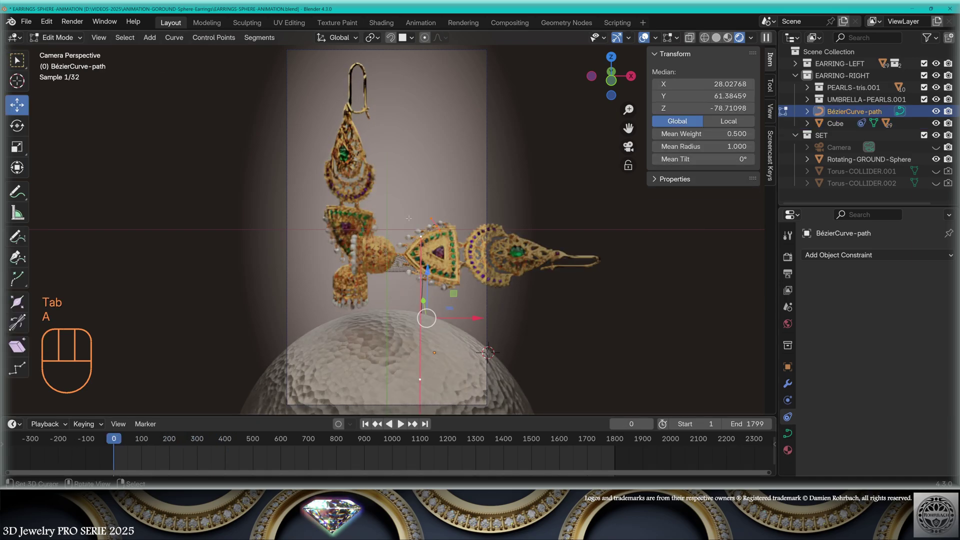
click(259, 37)
click(276, 65)
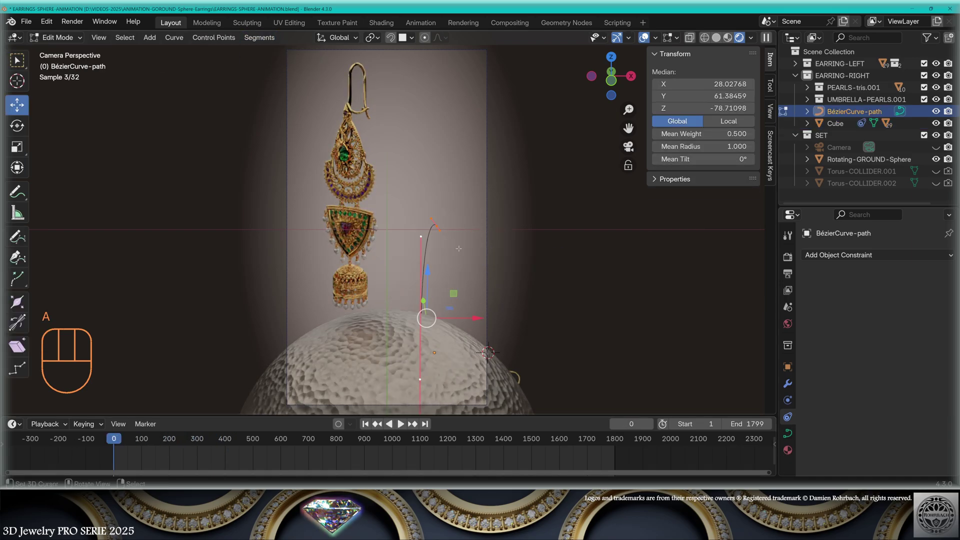
key(Tab)
Rotate Cube to X 180° and Y 270° and clear its location to zero.
mouse_move(470, 252)
middle_down()
mouse_move(423, 299)
mouse_move(453, 301)
middle_up()
drag(114, 443, 195, 444)
key(space)
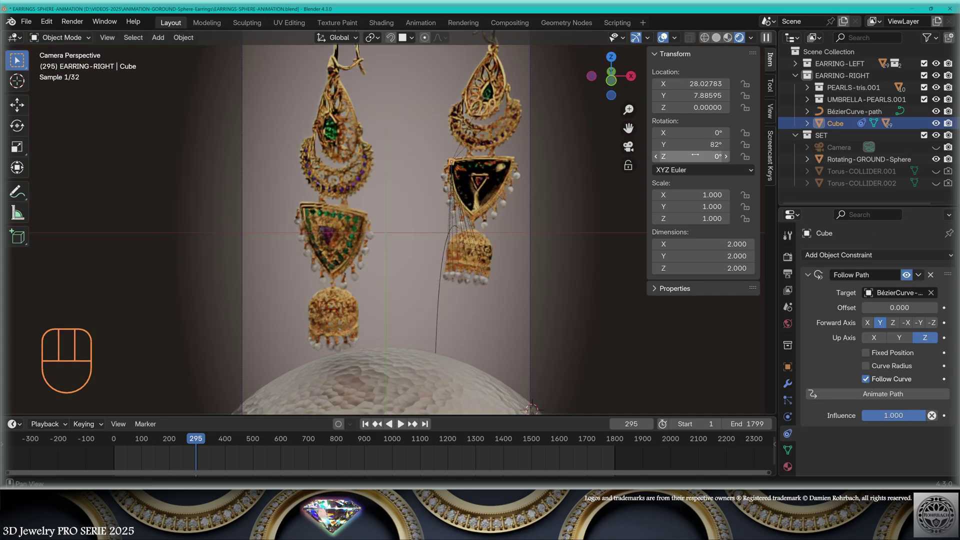
double_click(699, 145)
key(Return)
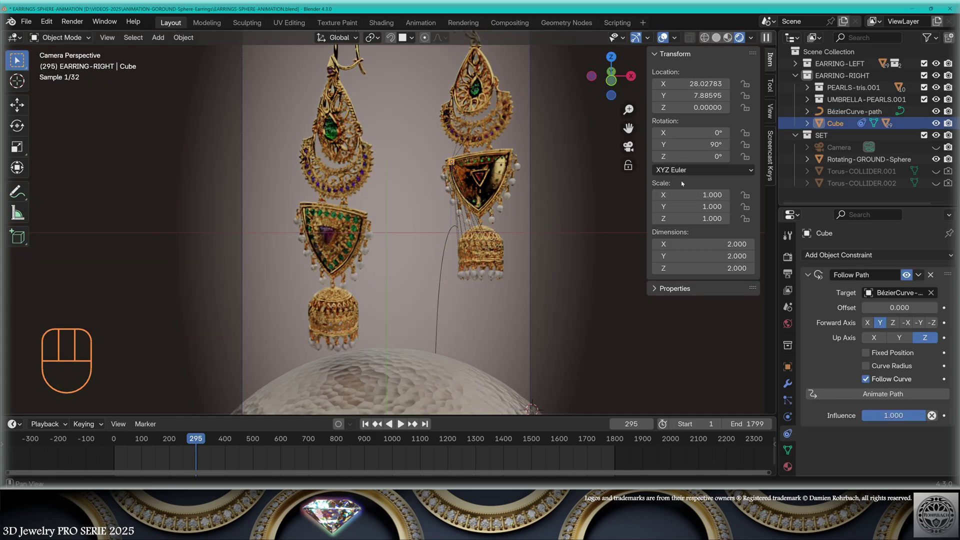
mouse_move(698, 157)
mouse_down()
mouse_move(660, 156)
mouse_move(698, 156)
mouse_up()
scroll(531, 146, down, 2)
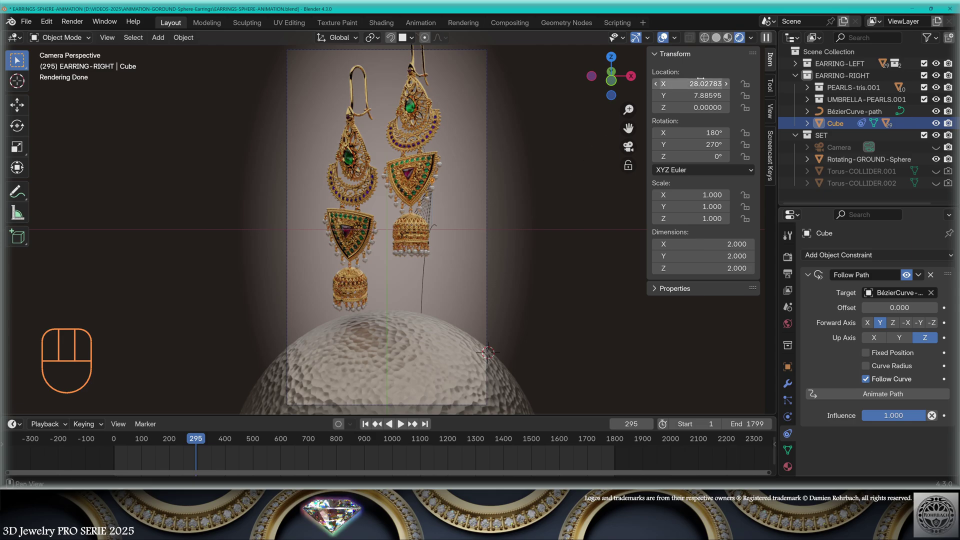
key(alt+g)
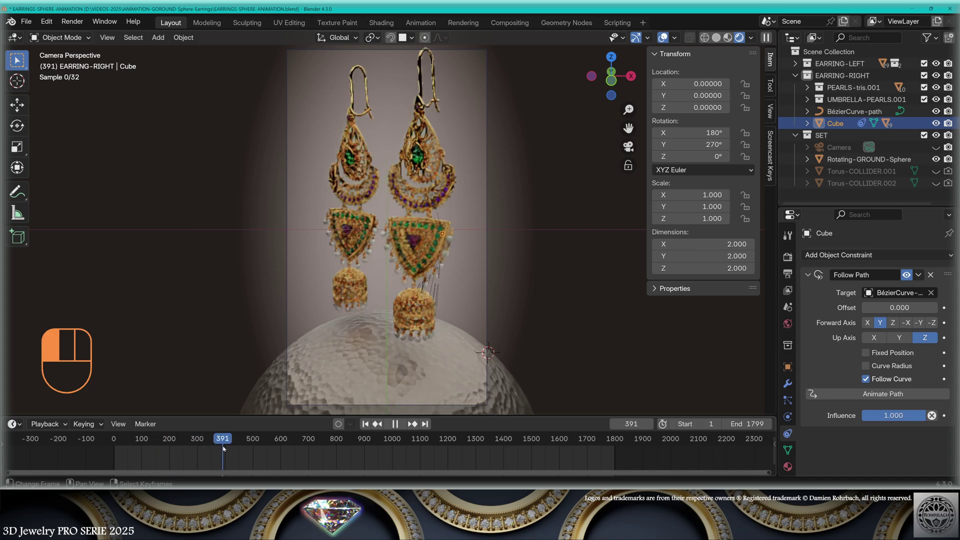
Set the scene's Frame End to 343 in Output properties.
key(space)
click(788, 273)
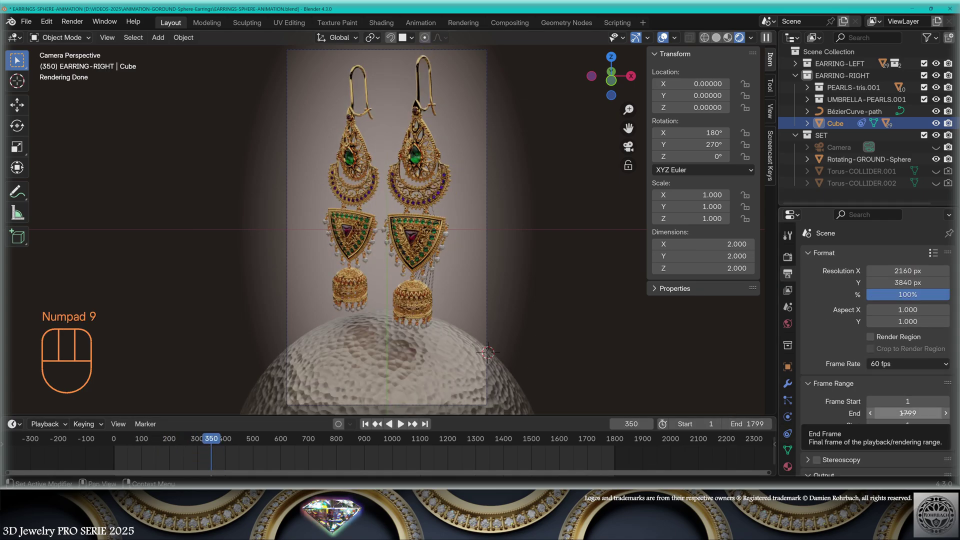
click(906, 413)
text(343)
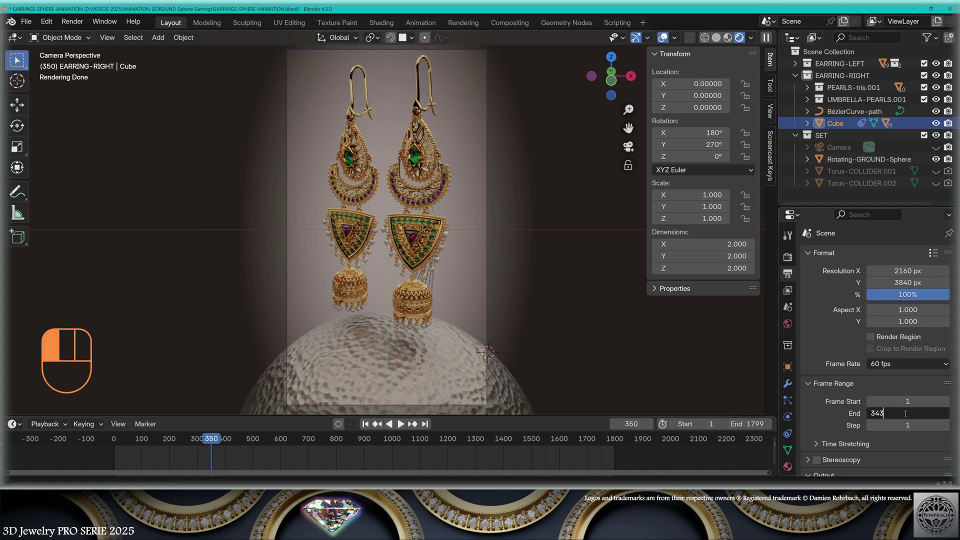
key(Return)
Keyframe Cube's scale 1 at frame 343 and 0.5 at frame 1, then play through the camera.
middle_drag(532, 322, 571, 260)
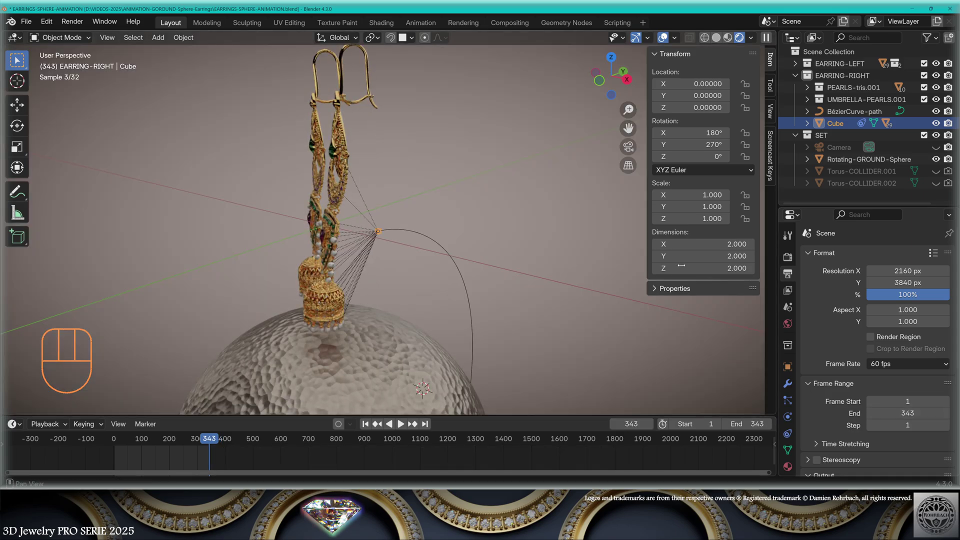
key(i)
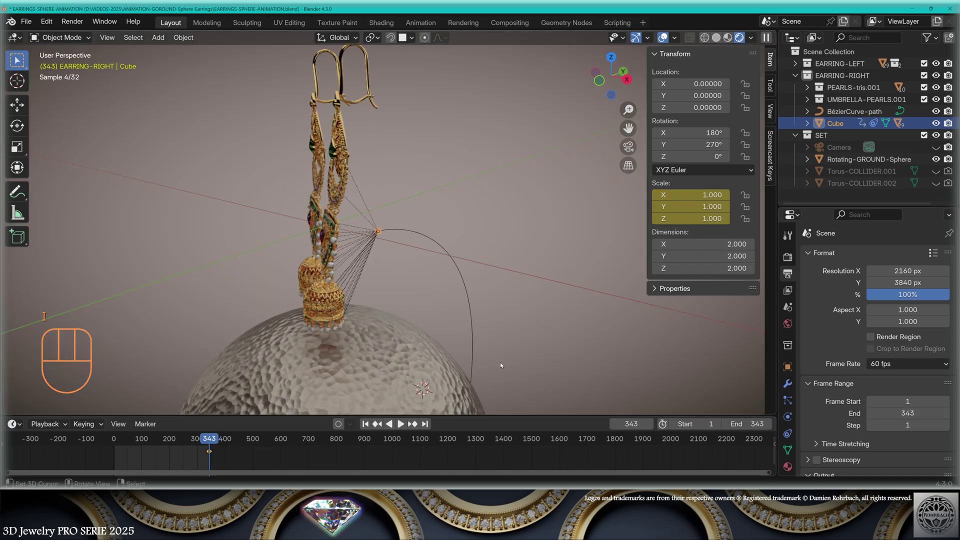
key(ctrl+z)
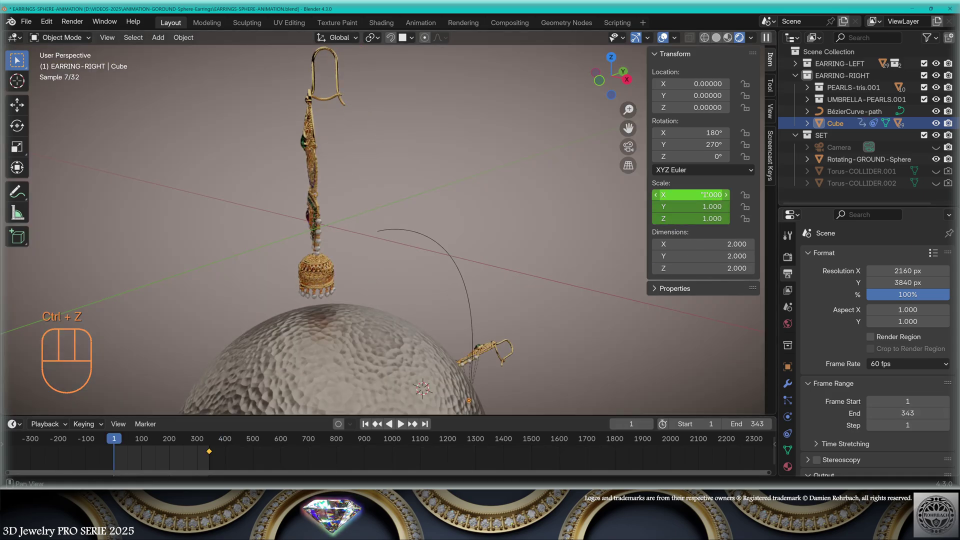
click(699, 195)
text(0.500)
key(Return)
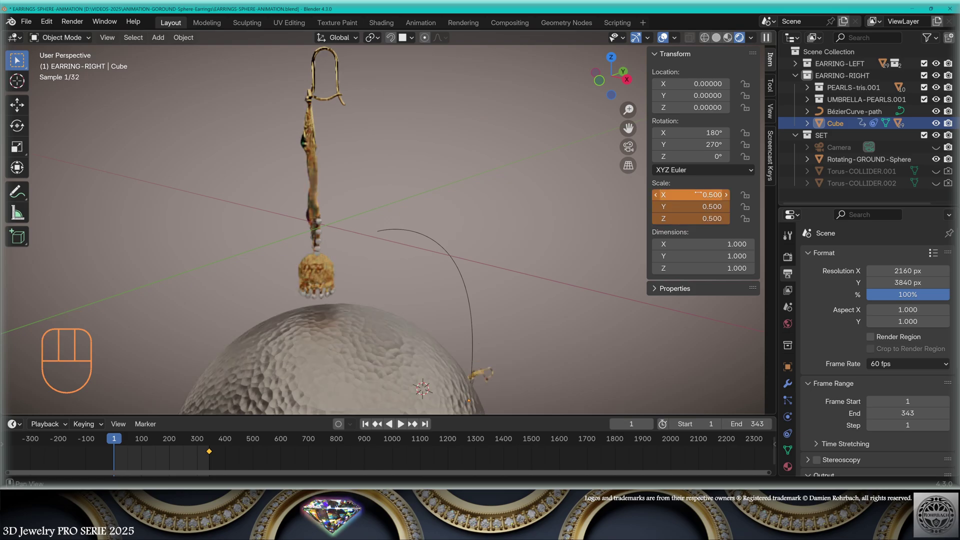
key(i)
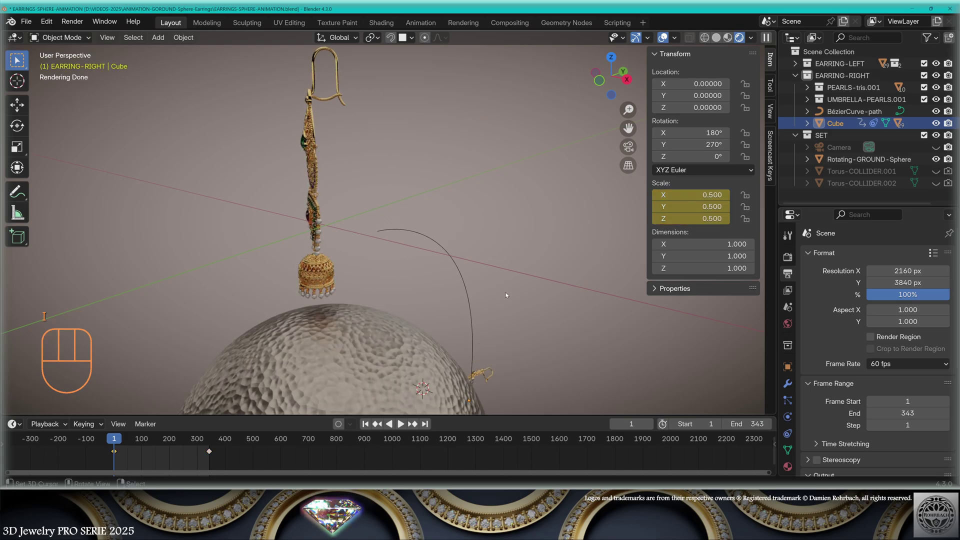
key(space)
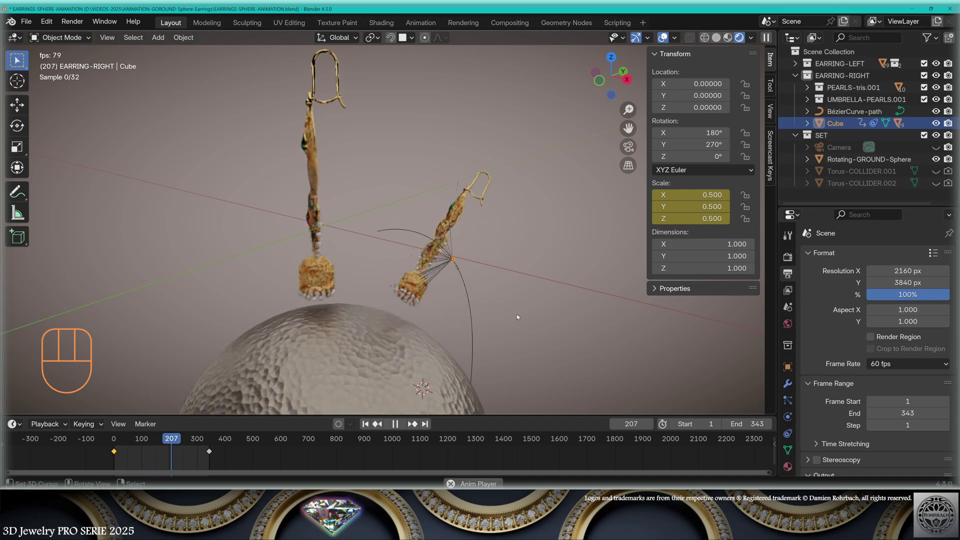
key(KP_0)
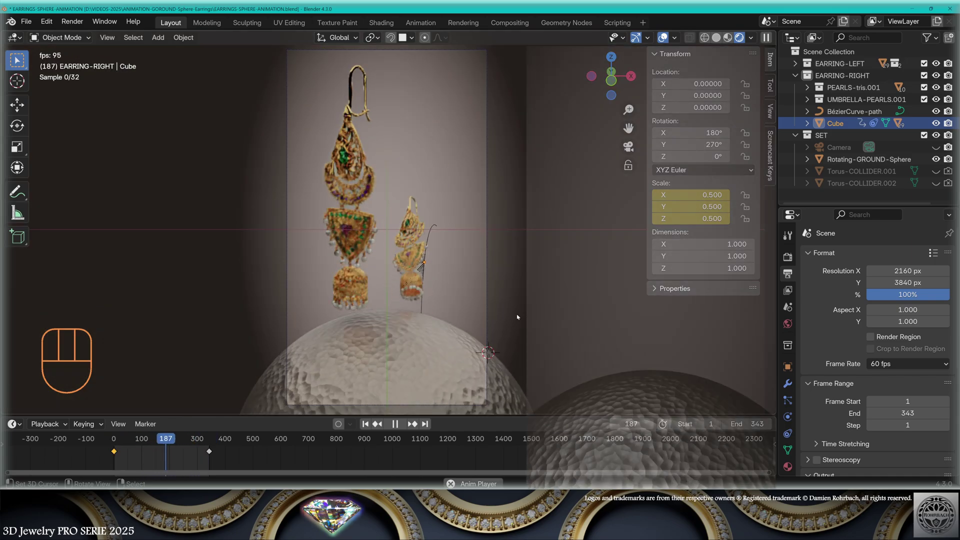